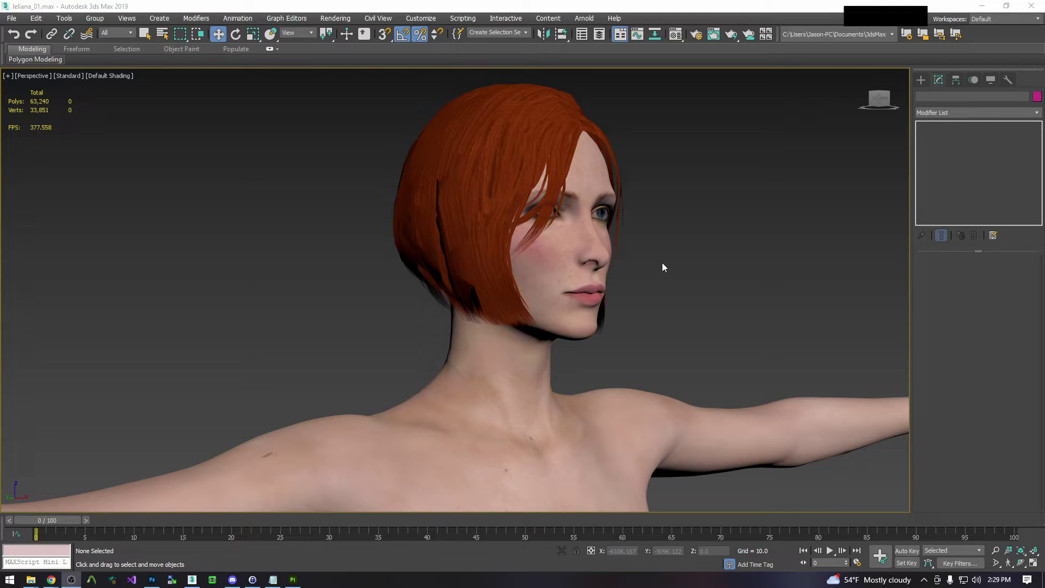
Orbit and zoom the viewport round to the back of the neck
scroll(637, 271, "up", 10)
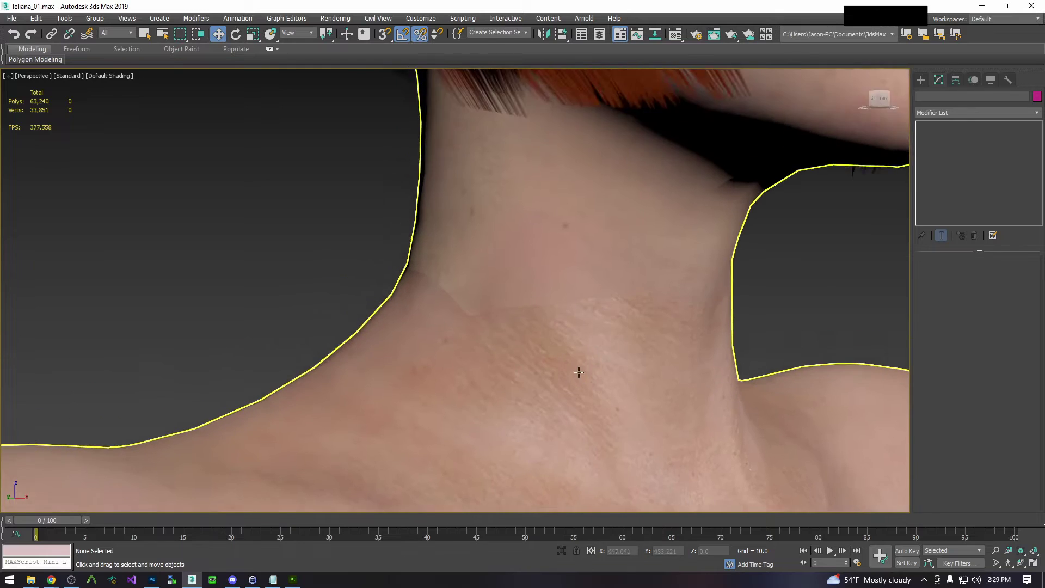
scroll(532, 322, "up", 2)
scroll(532, 322, "down", 5)
middle_click_drag(531, 322, 687, 368, "alt")
key("alt+z")
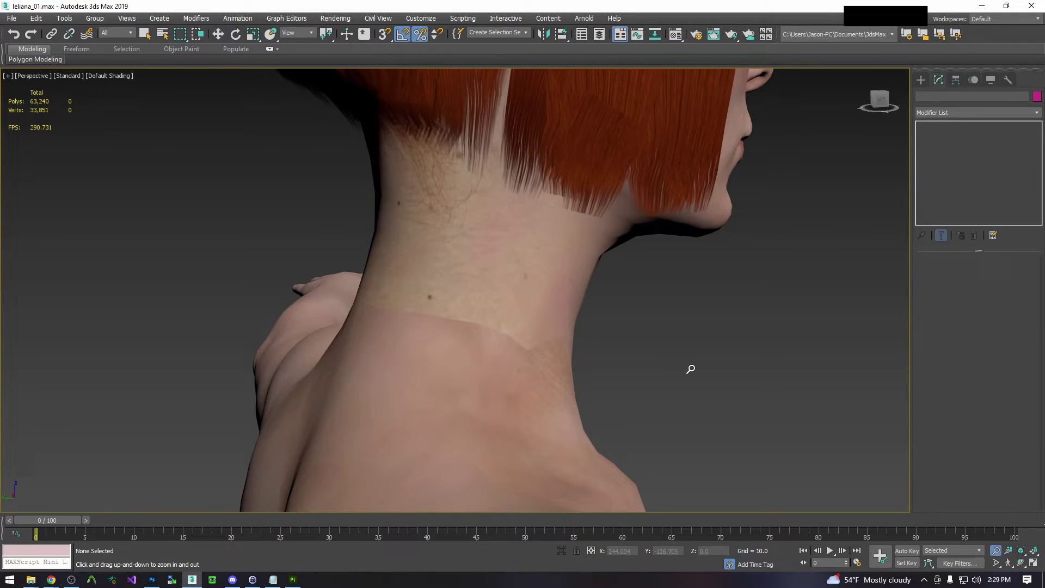
left_click(219, 35)
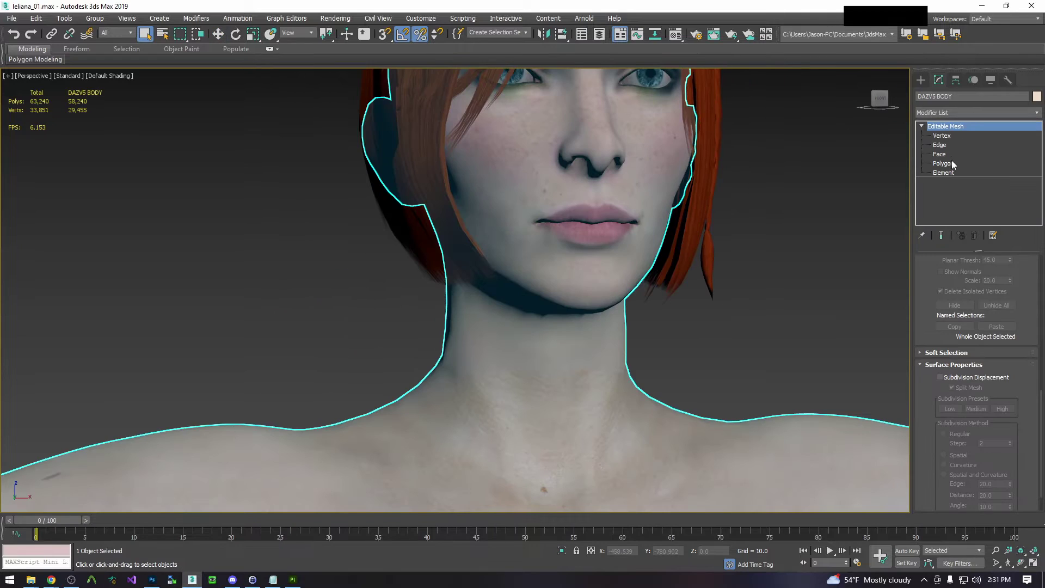
Select the head faces by material ID and add an Unwrap UVW modifier
left_click(947, 163)
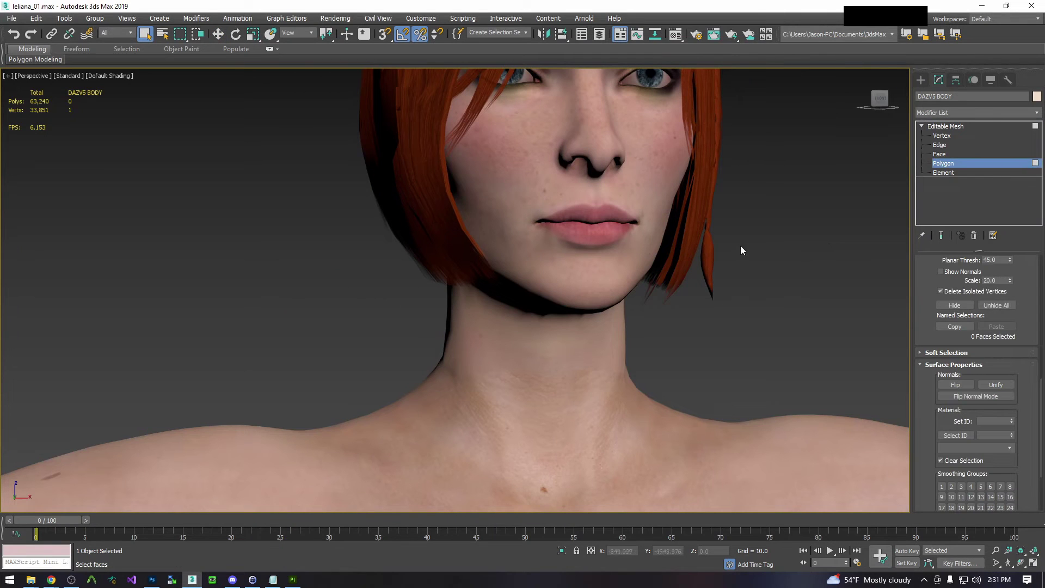
left_click(643, 165)
left_click(950, 435)
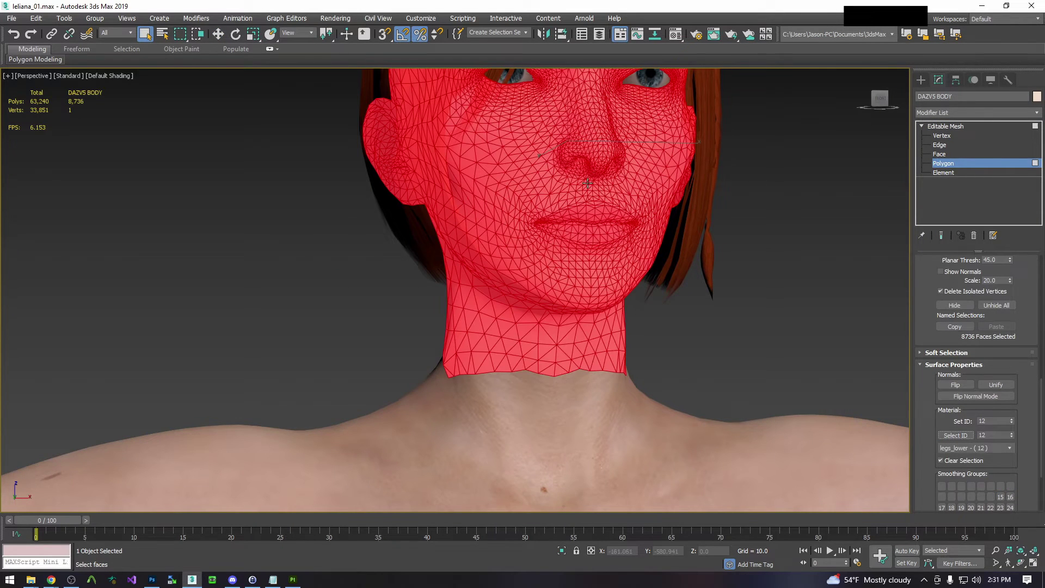
left_click(950, 113)
scroll(948, 113, "down", 5)
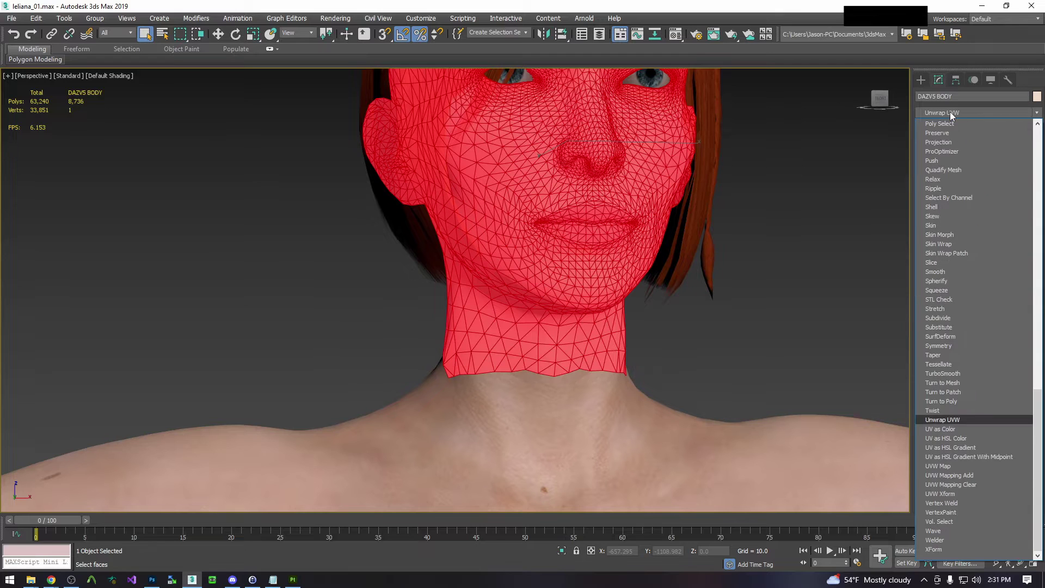
left_click(958, 416)
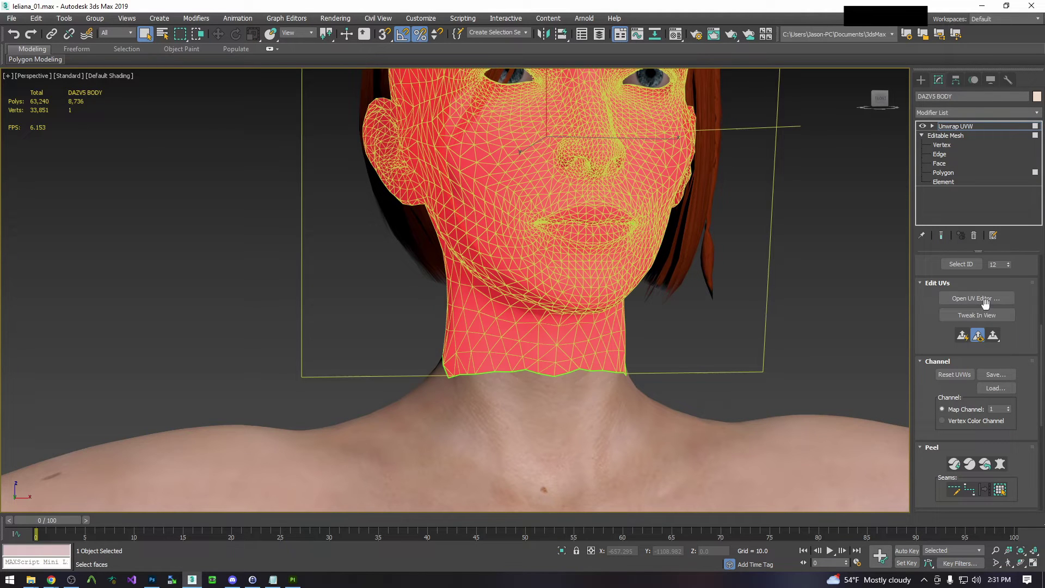
Offset the head UVs by U 1 into the U2V1 tile in the UV Editor
left_click(975, 298)
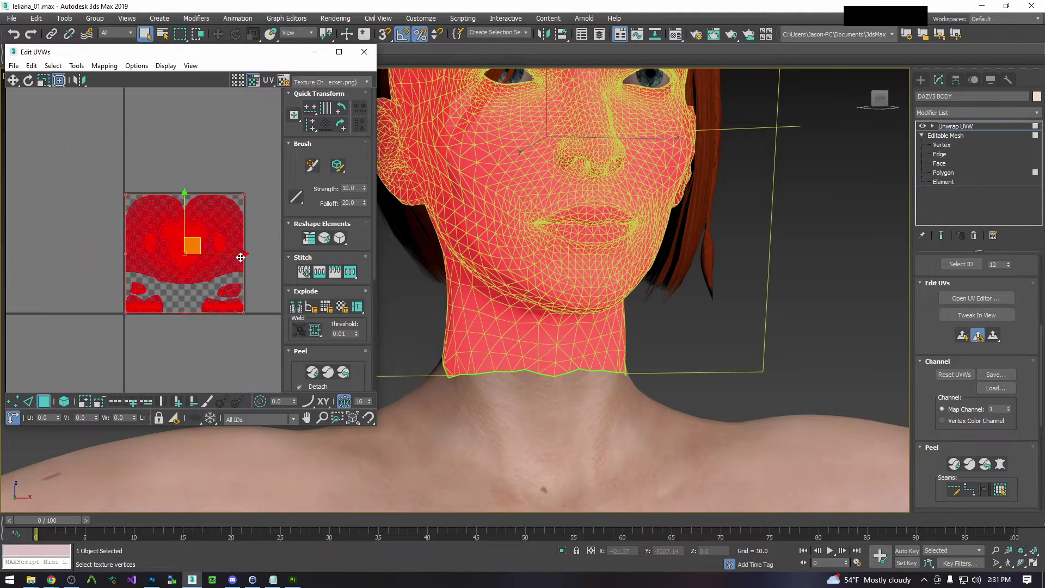
scroll(231, 262, "up", 2)
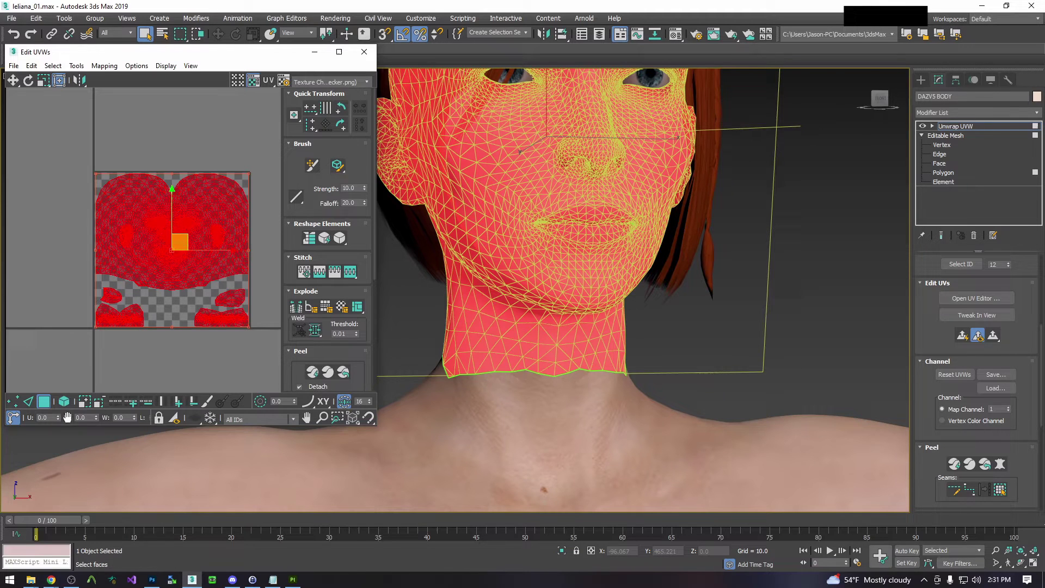
left_click(44, 417)
type("1")
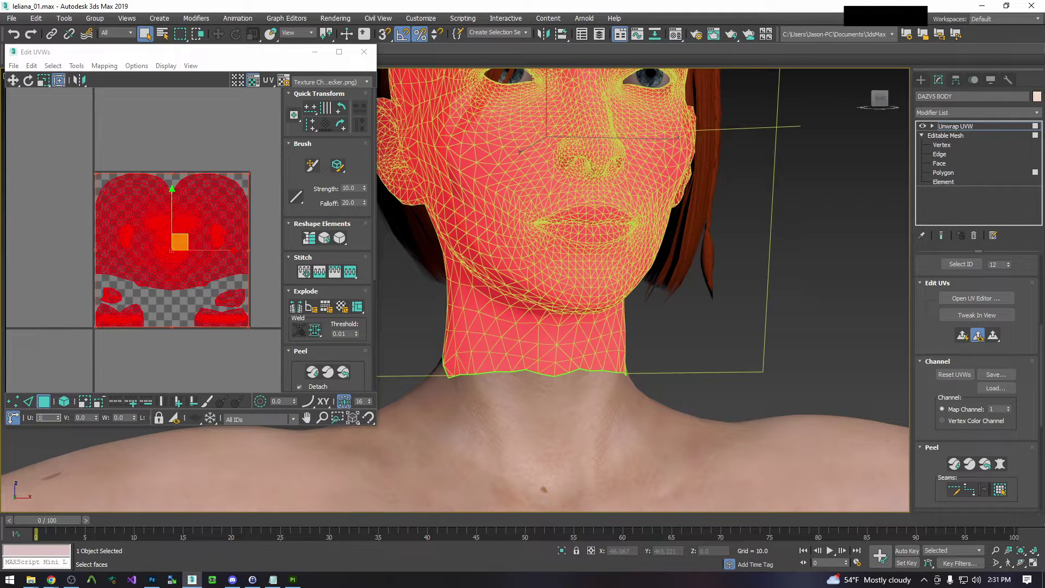
key("Return")
middle_click_drag(211, 198, 226, 163)
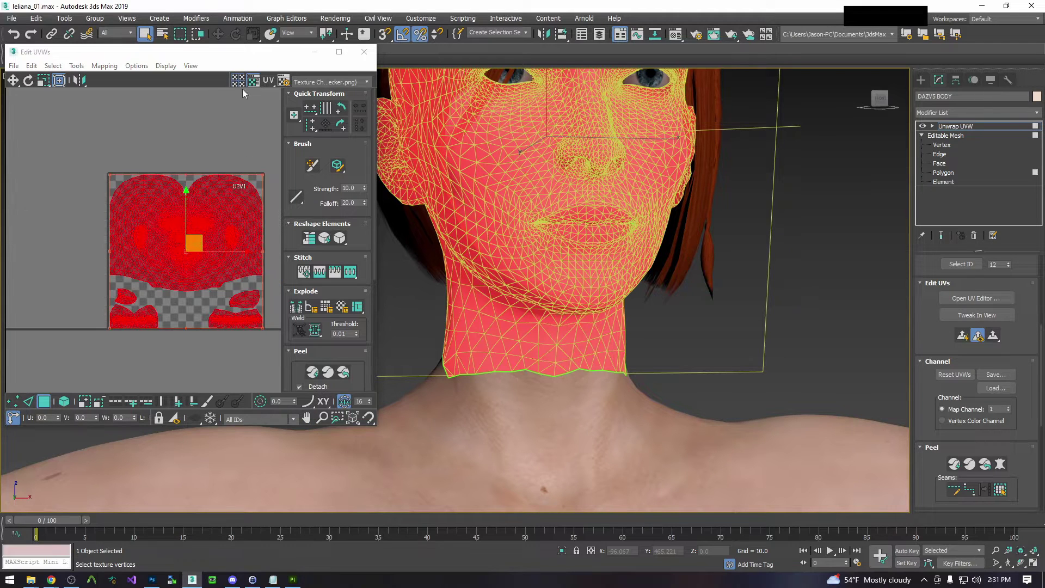
scroll(231, 190, "up", 4)
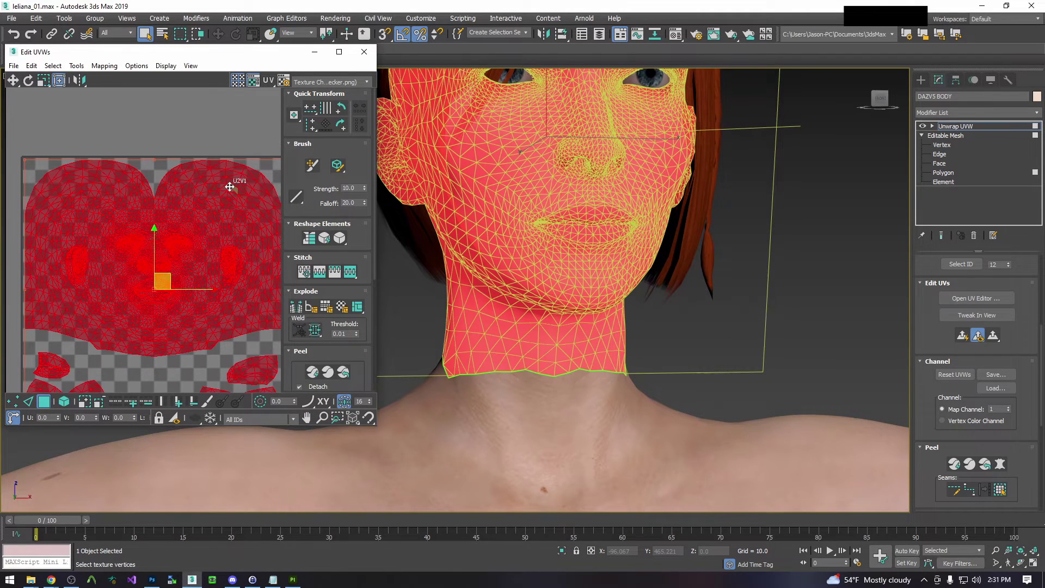
scroll(240, 249, "down", 4)
middle_click_drag(235, 235, 246, 237)
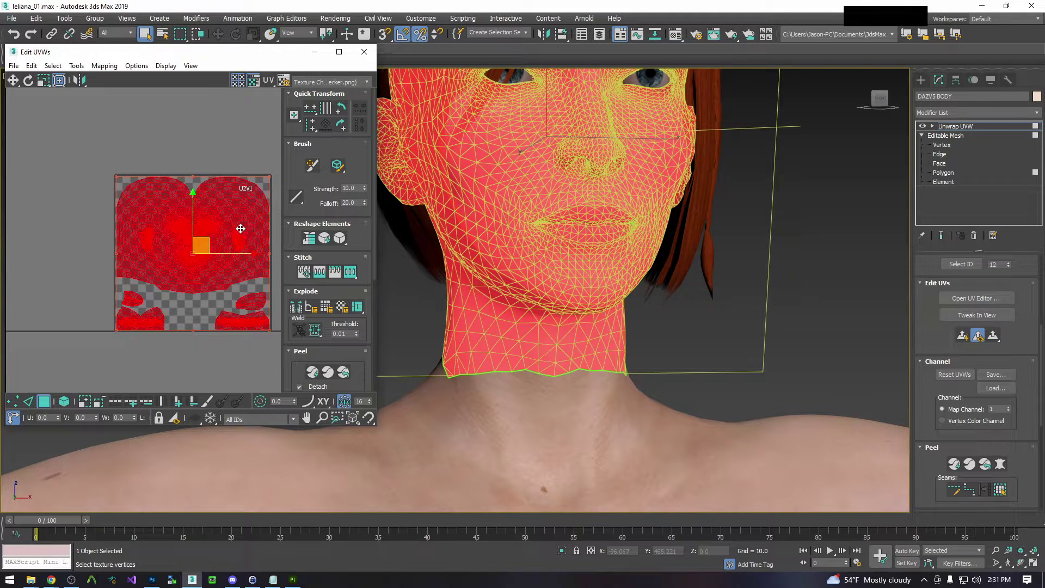
middle_click_drag(236, 227, 245, 226)
right_click(966, 131)
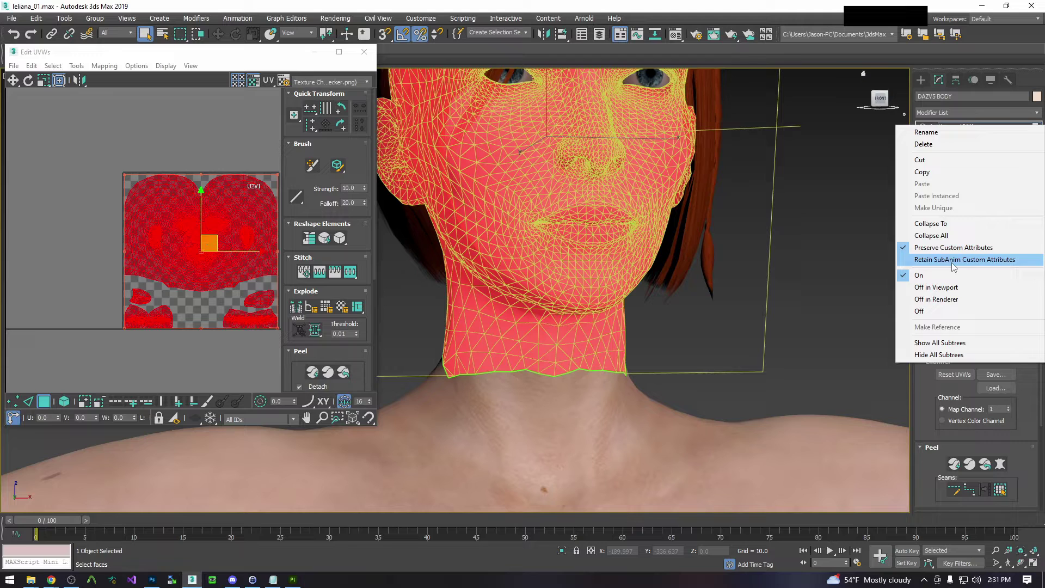
Collapse the head unwrap into the mesh, then unwrap the neck-ring faces selected by ID
left_click(925, 219)
left_click(943, 163)
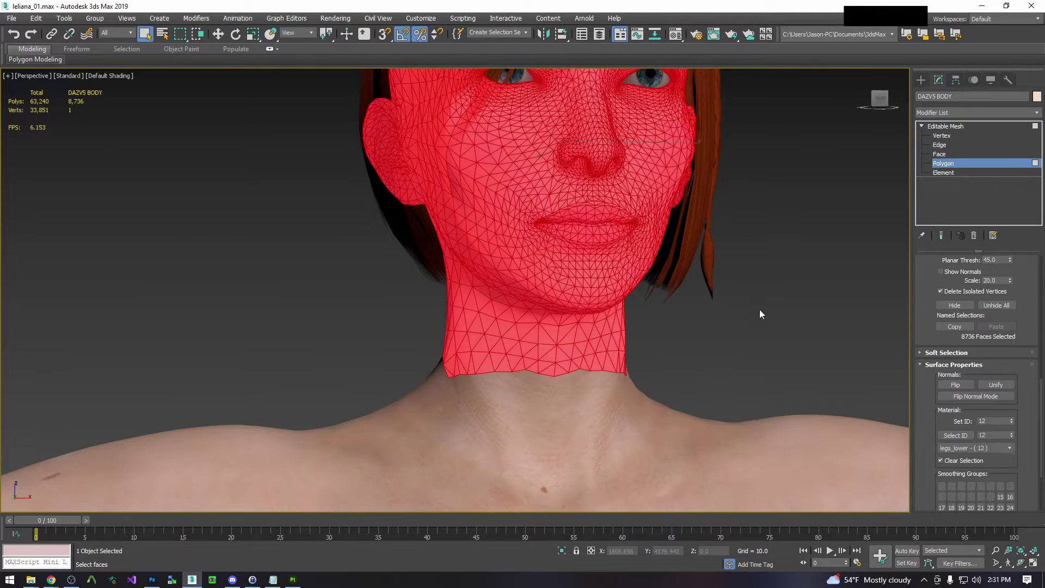
left_click(534, 406)
left_click(956, 435)
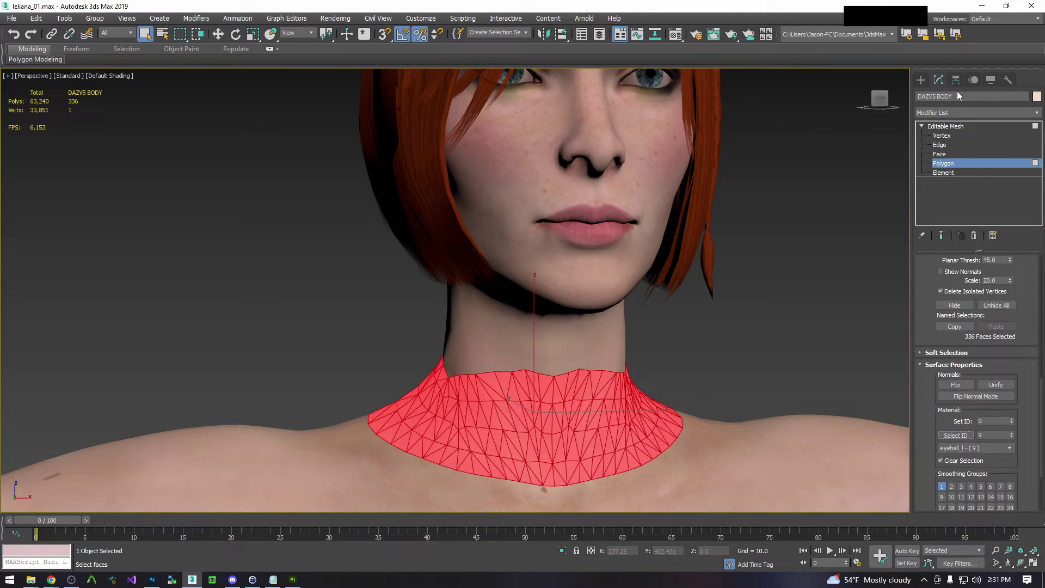
left_click(962, 109)
key("u")
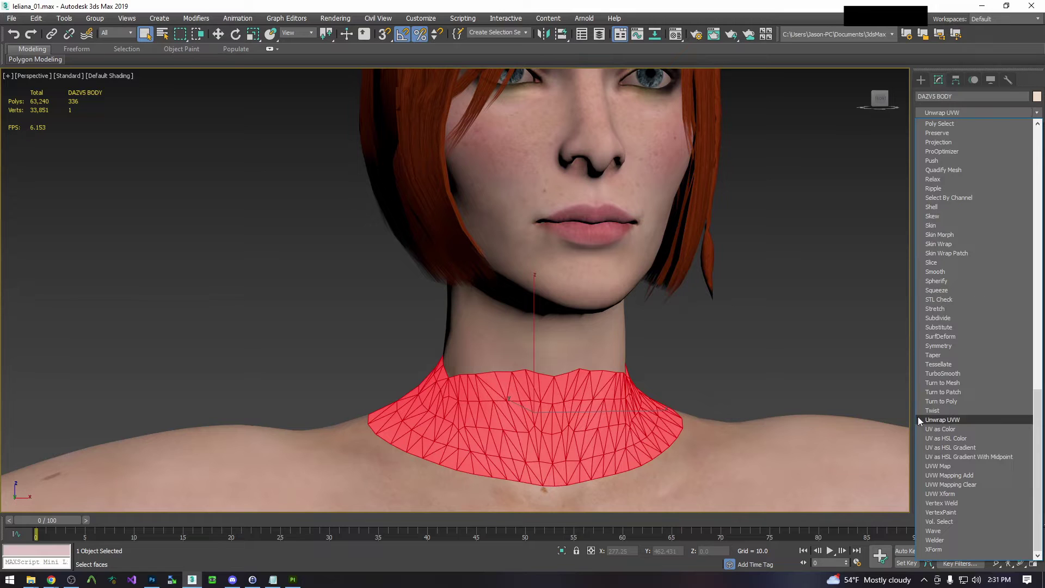
left_click(955, 419)
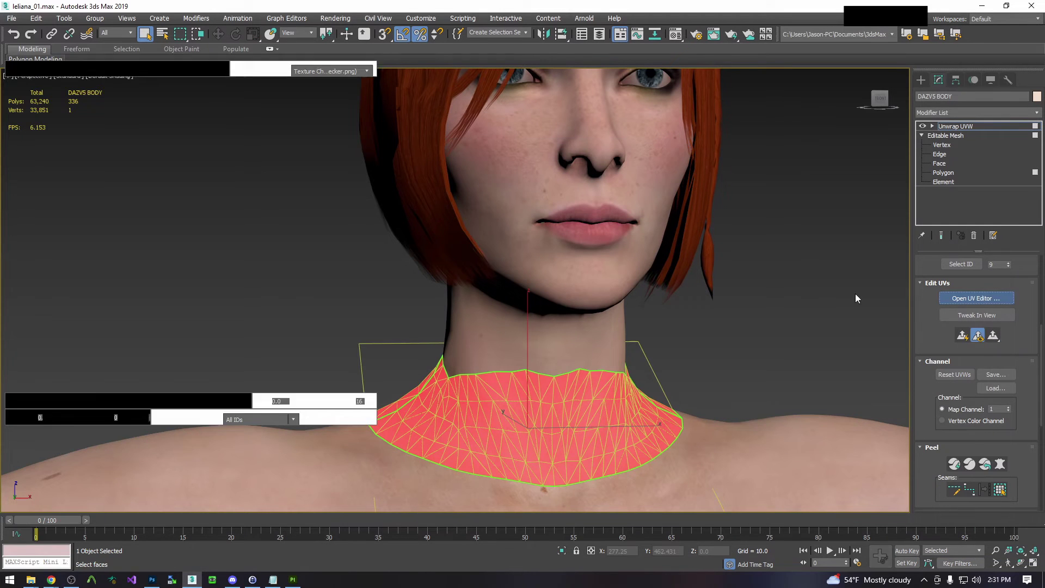
Inspect the neck-ring UVs in the UV Editor, then collapse the unwrap into the mesh
scroll(128, 236, "down", 3)
scroll(265, 161, "up", 1)
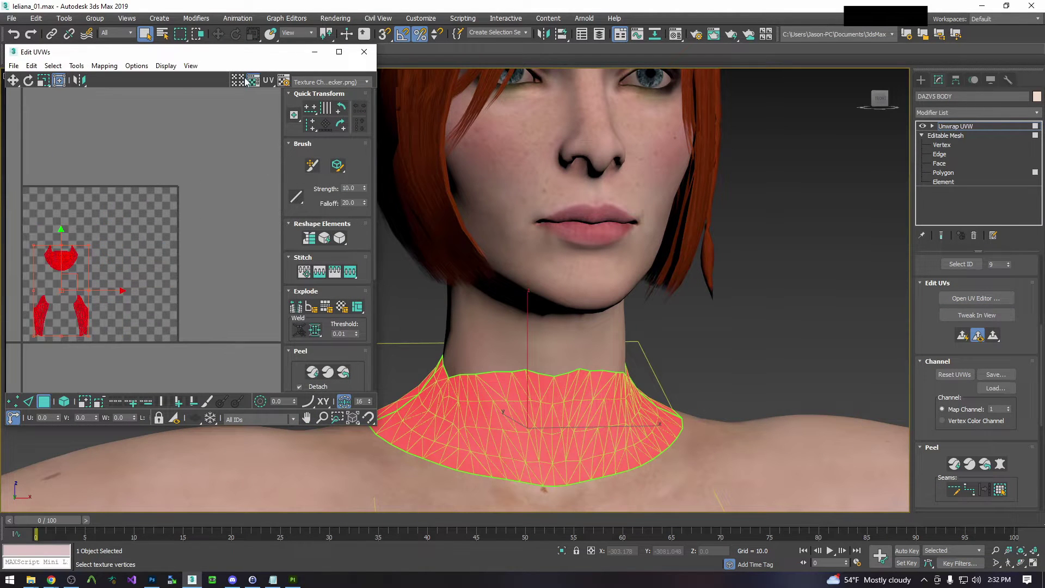
scroll(184, 230, "up", 3)
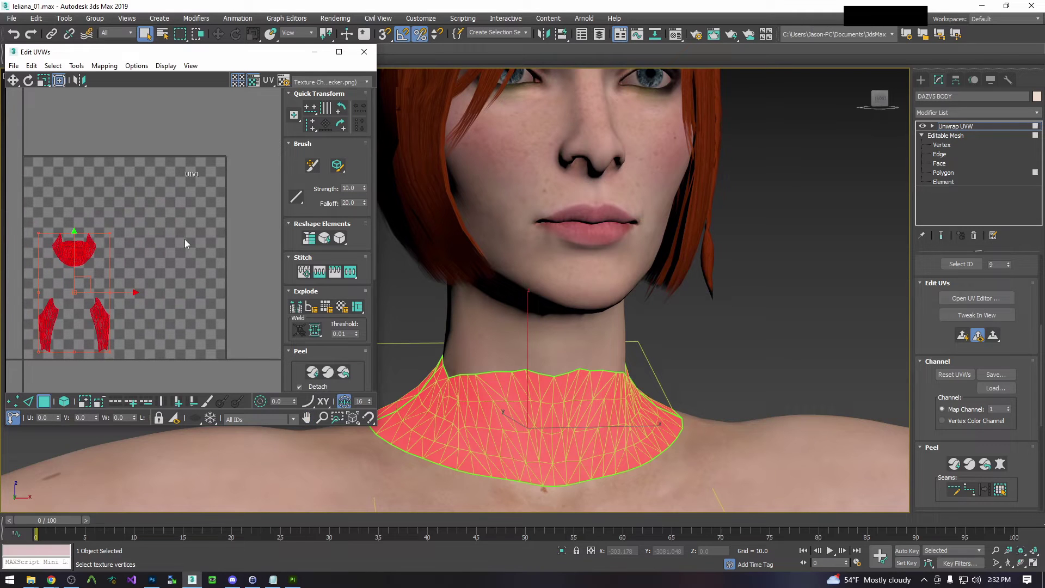
scroll(185, 243, "down", 2)
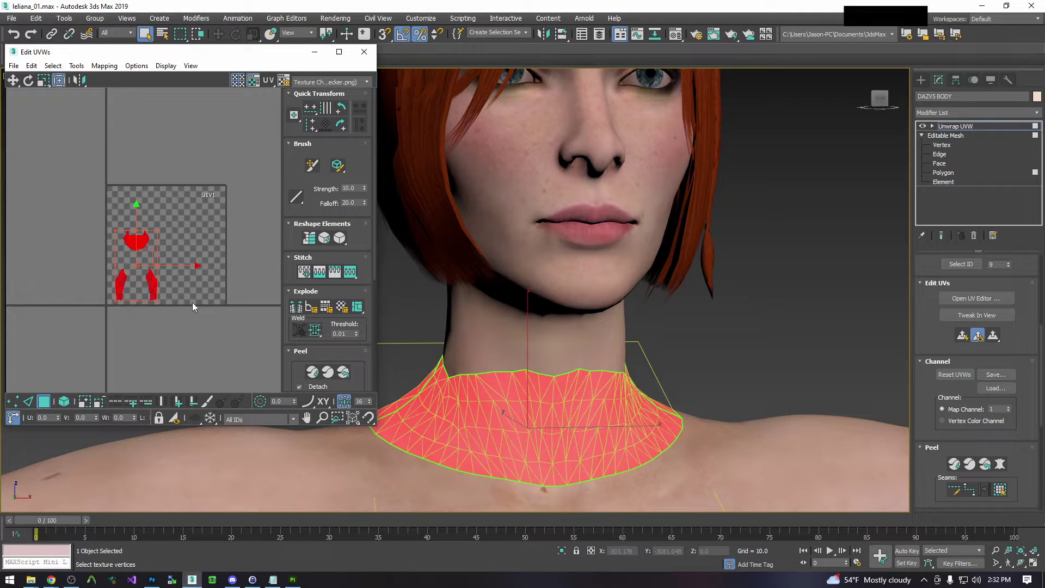
left_click(42, 418)
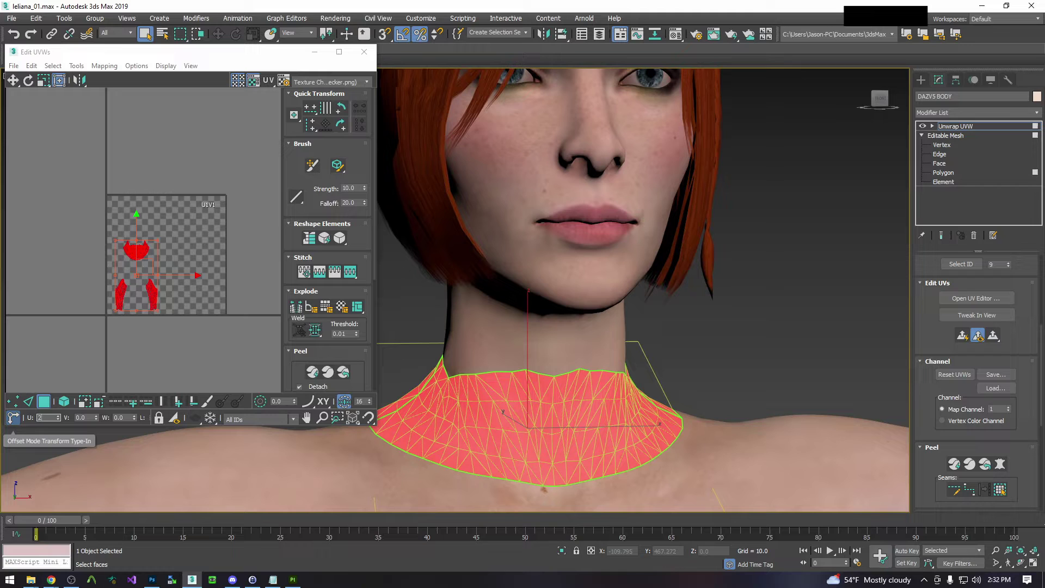
middle_click_drag(27, 293, 71, 308)
scroll(201, 223, "up", 2)
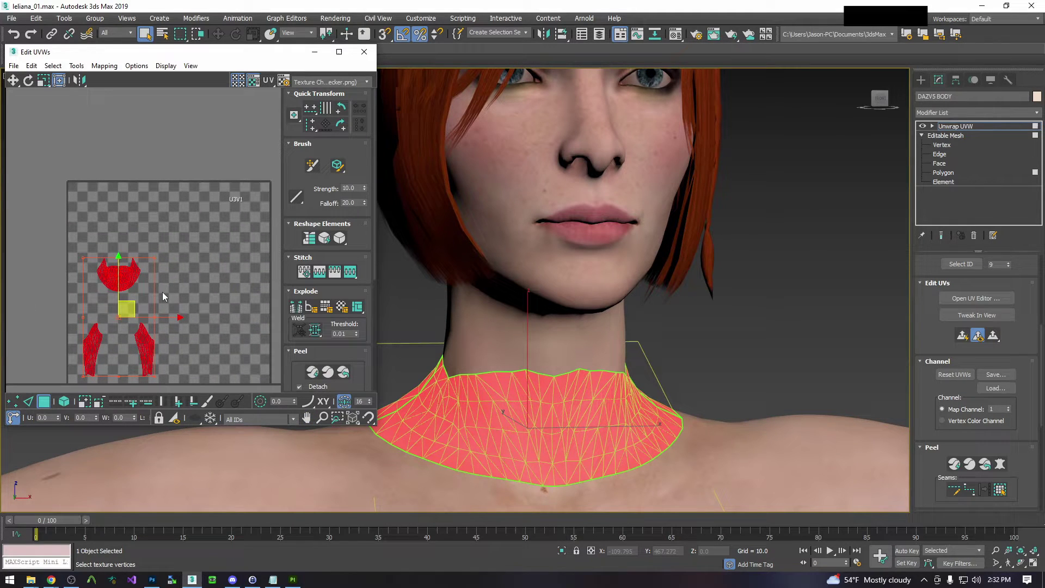
middle_click_drag(187, 267, 199, 258)
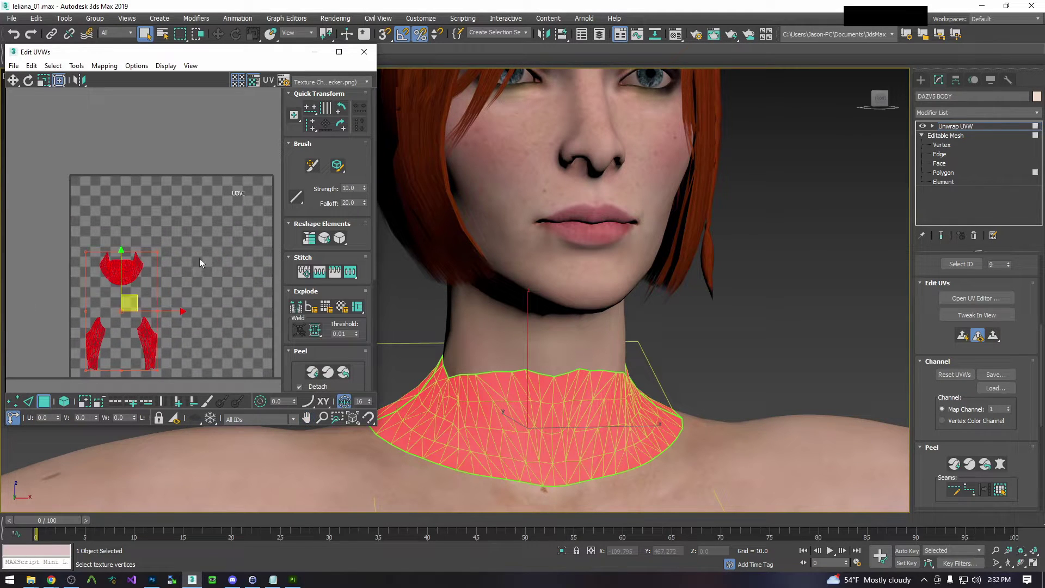
right_click(955, 129)
left_click(958, 224)
Clone the body as an independent copy named __SUBPAINT
left_click(789, 256)
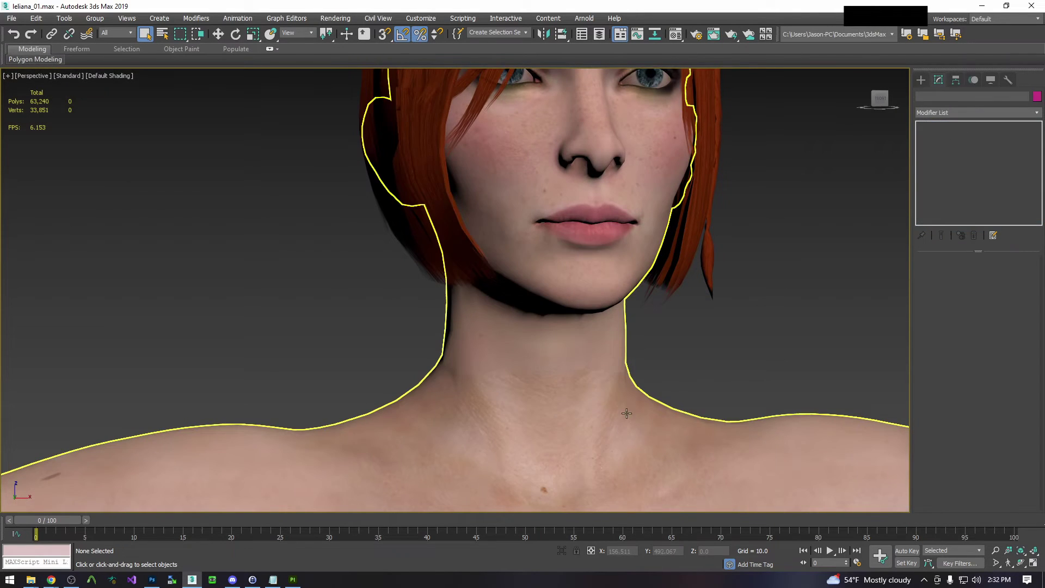
left_click(602, 397)
key("ctrl+v")
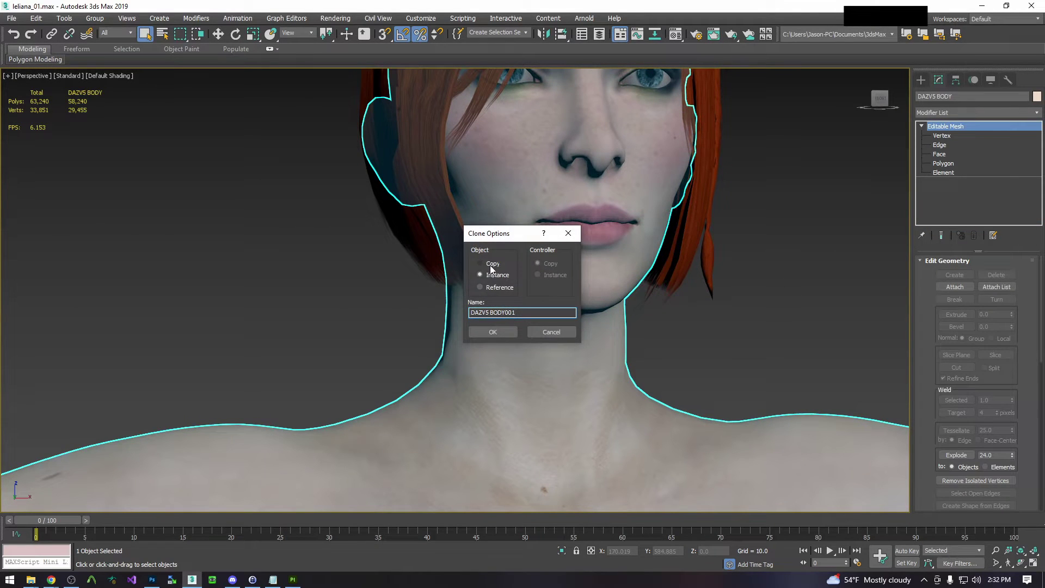
left_click(489, 265)
key("BackSpace")
type("__SUBPAINT")
left_click(480, 332)
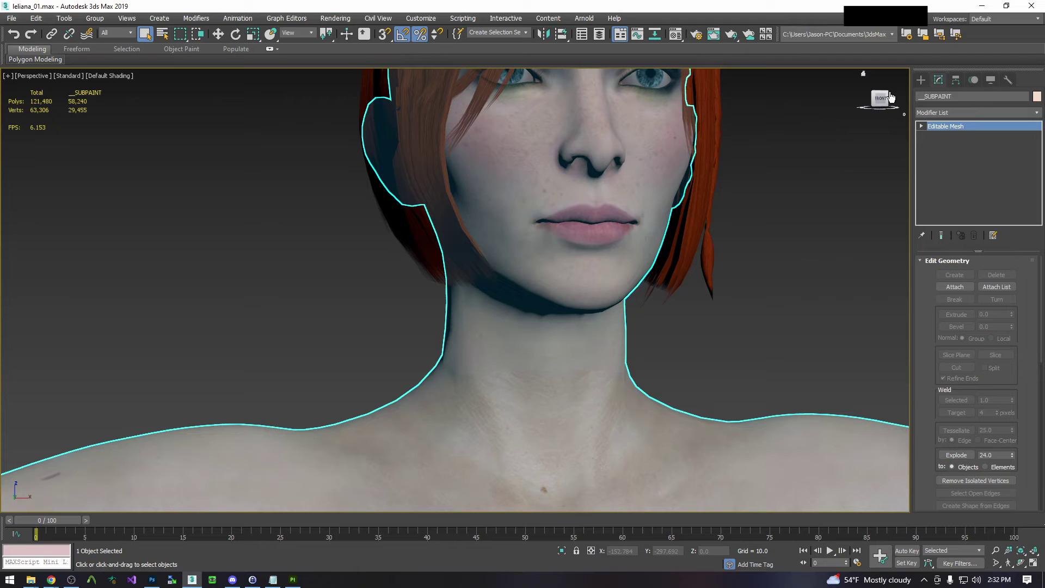
On __SUBPAINT, select the face polygons by material ID and hide them
left_click(608, 379)
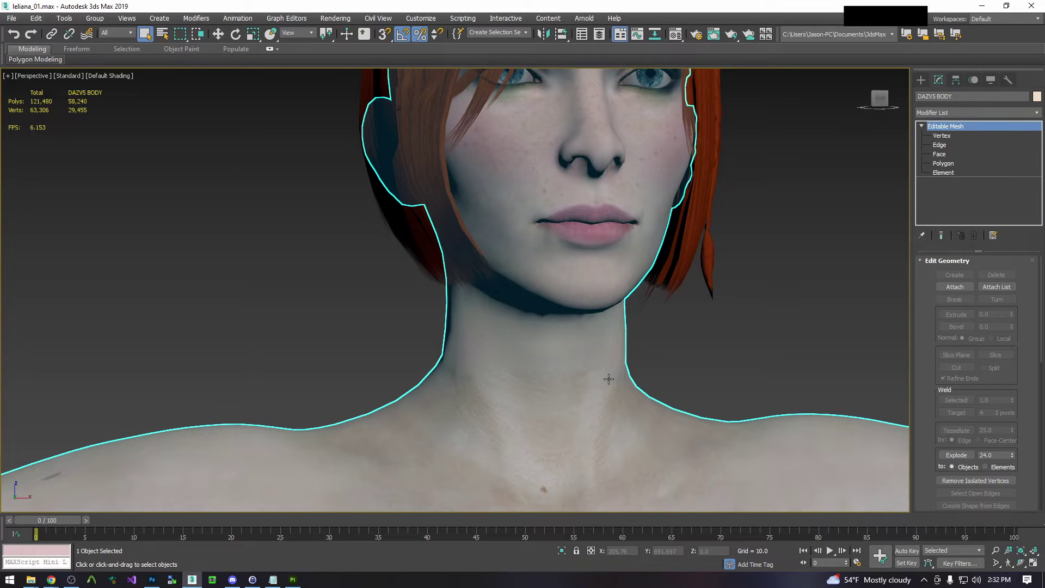
left_click(608, 379)
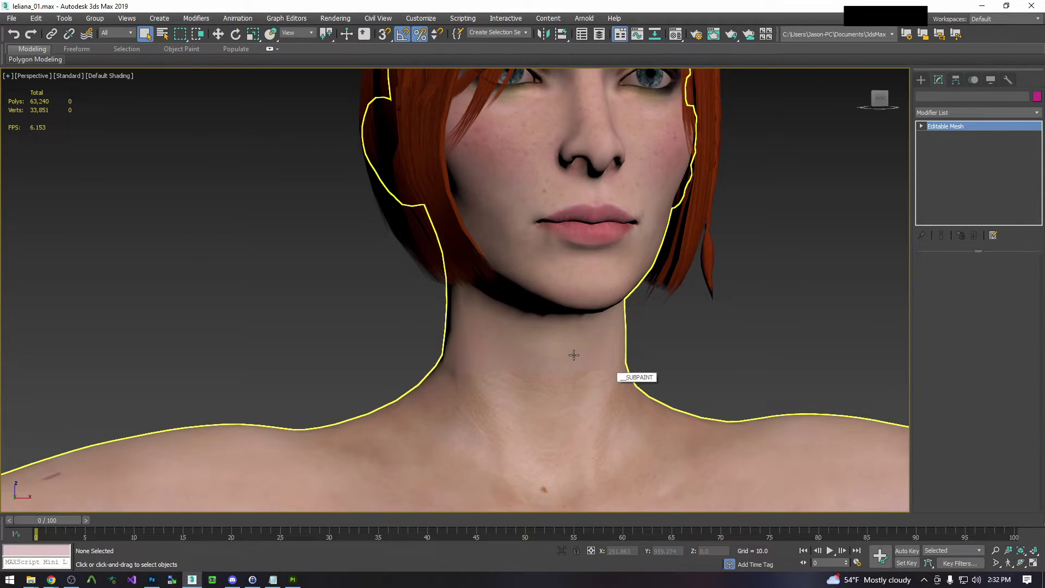
left_click(920, 126)
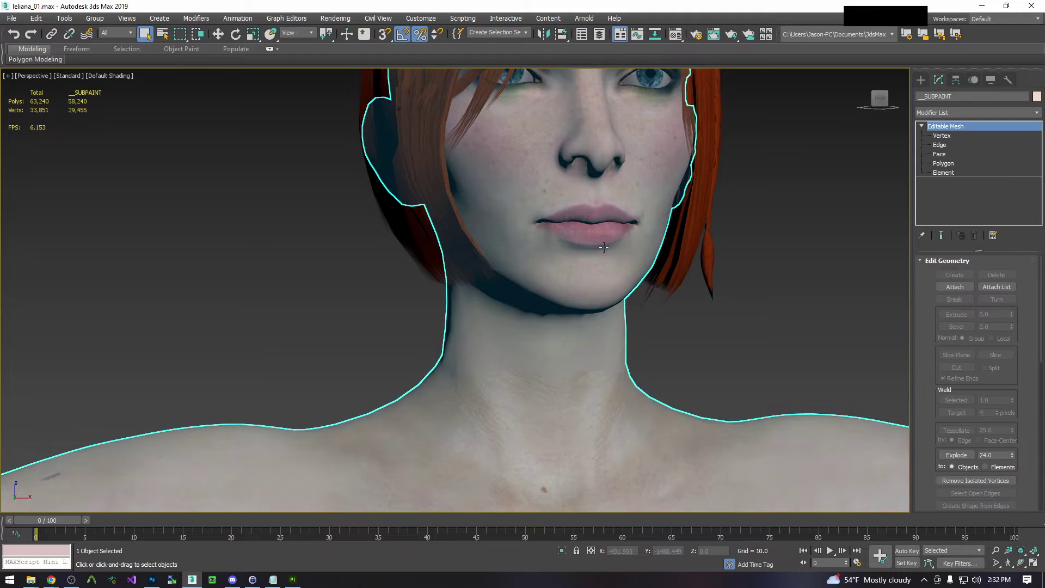
left_click(952, 162)
left_click(620, 256)
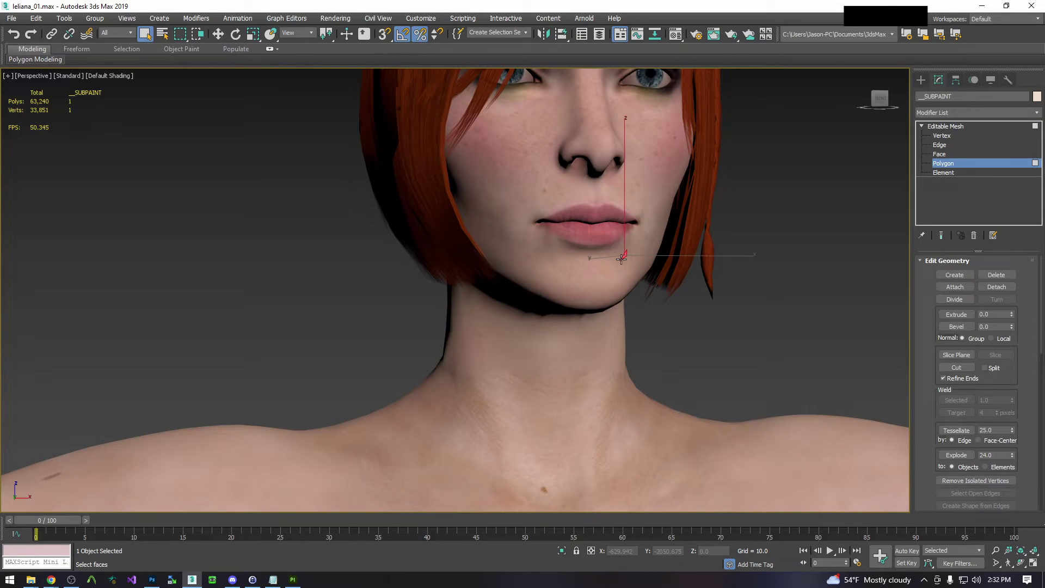
scroll(1016, 387, "up", 5)
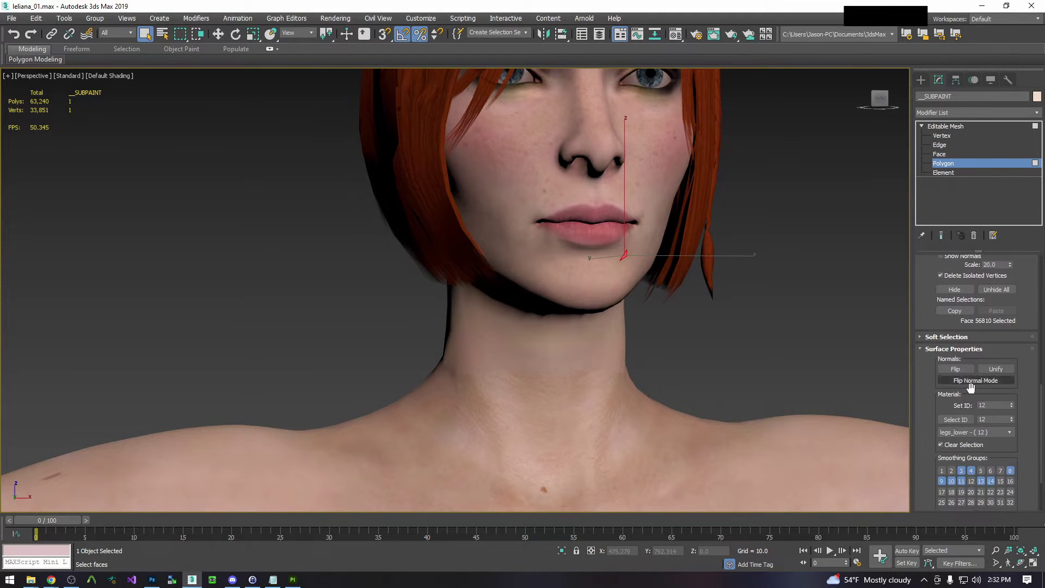
left_click(955, 419)
key("Delete")
Hide the neck faces too, then delete every other polygon of the body
left_click(571, 381)
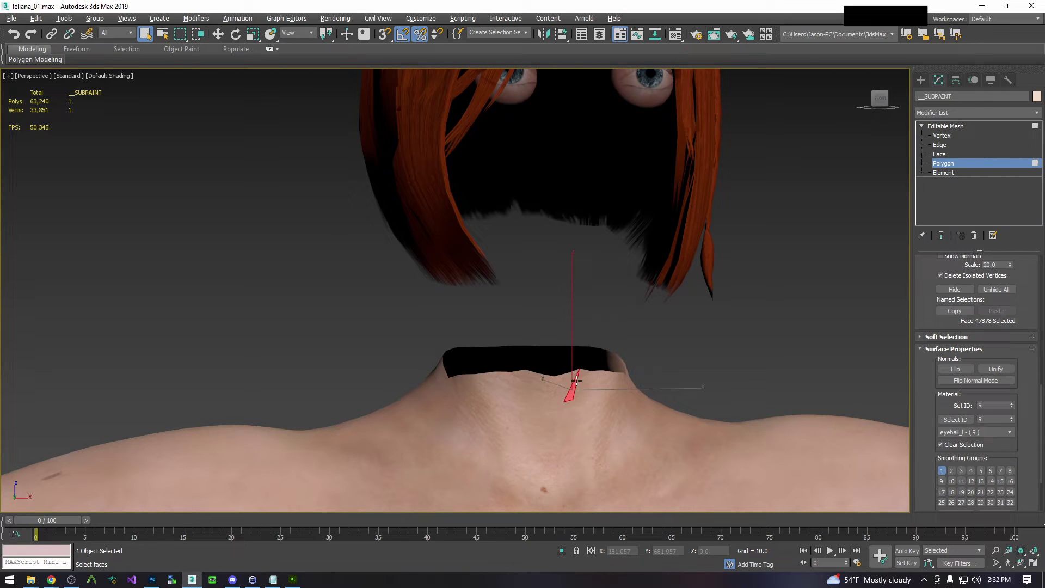
left_click(955, 419)
key("Delete")
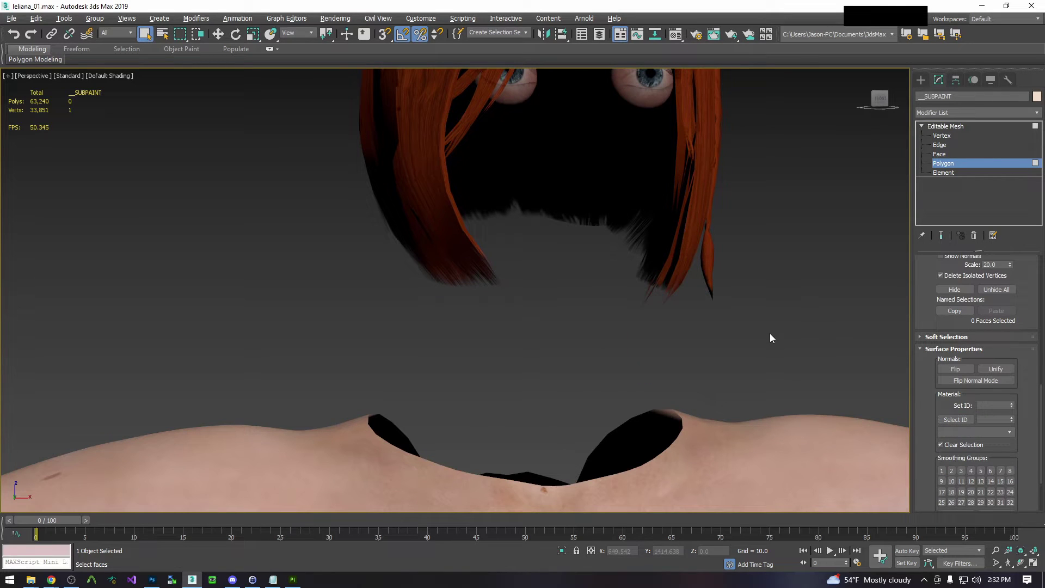
key("ctrl+a")
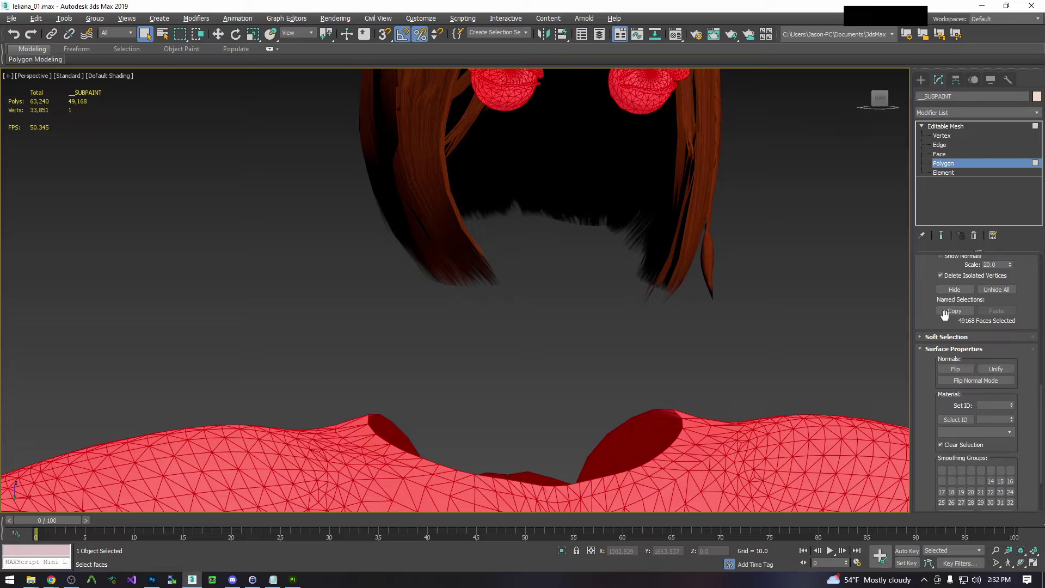
left_click(995, 291)
key("Delete")
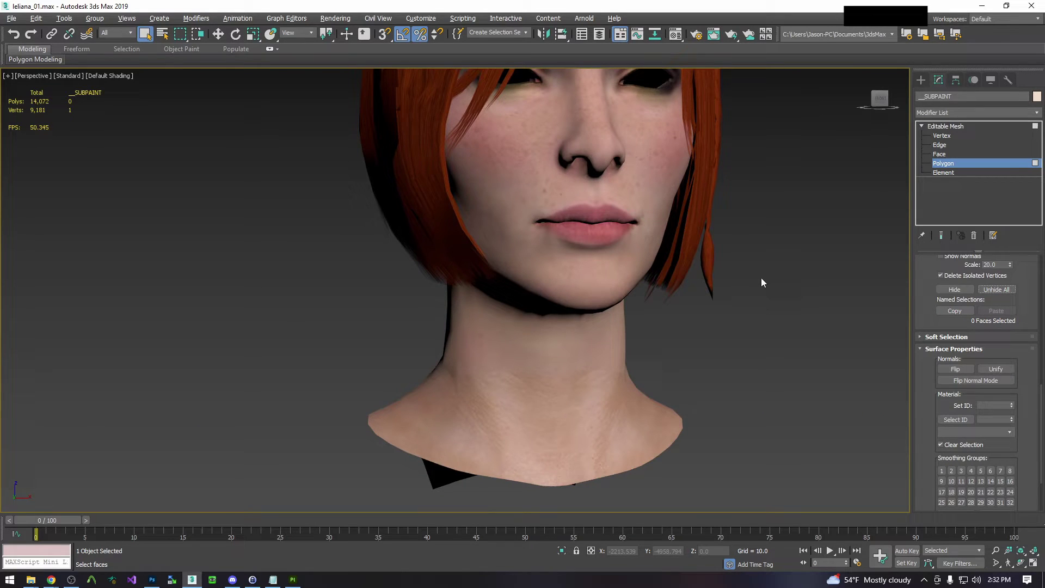
Delete the hair, leaving only the head and neck skin
left_click(949, 129)
left_click(781, 260)
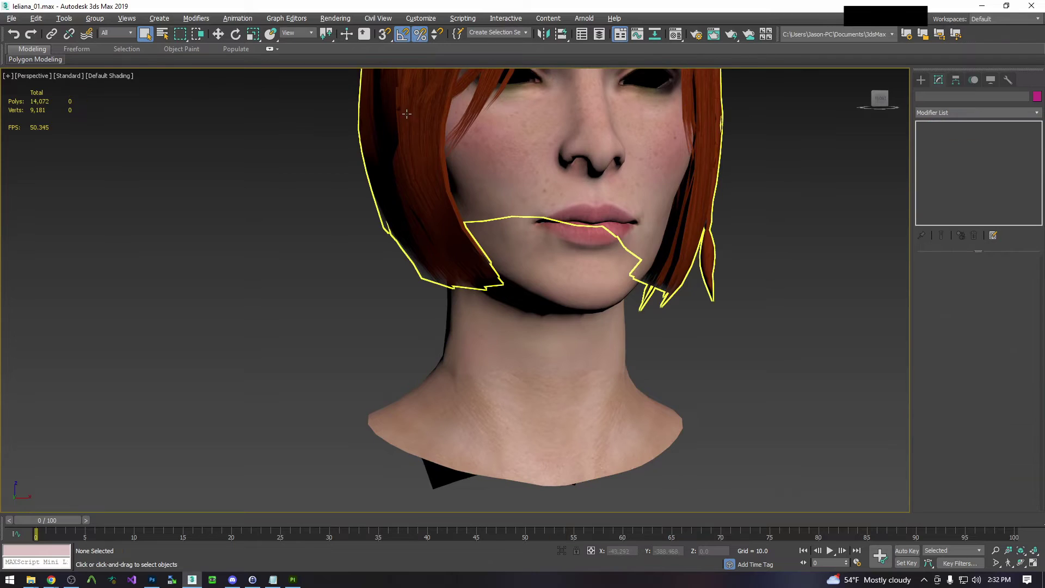
left_click(713, 260)
key("Delete")
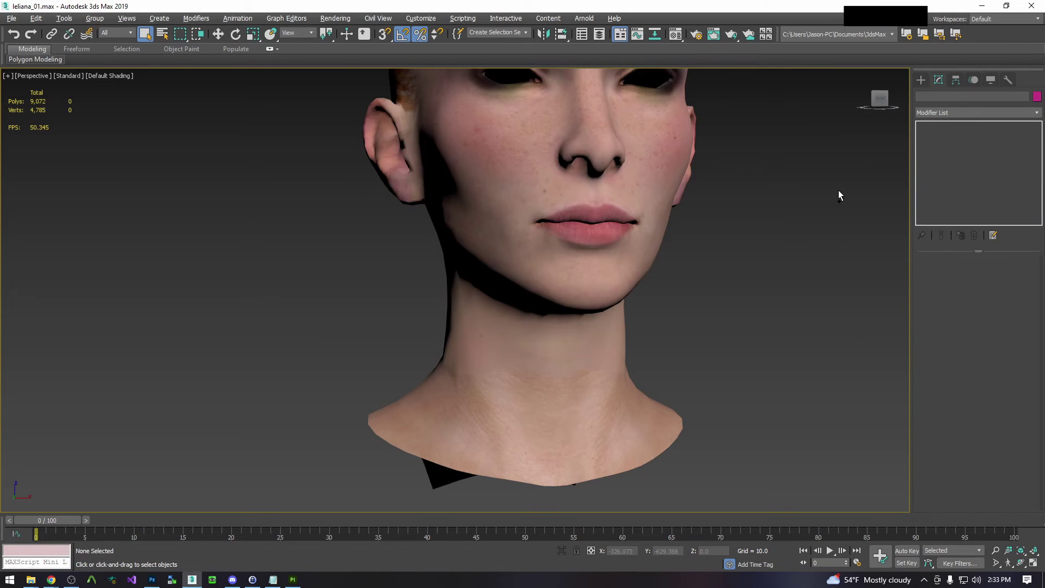
Select the head faces sharing the cheek's material and set their material ID to 1
scroll(694, 252, "down", 3)
middle_click_drag(695, 254, 664, 292)
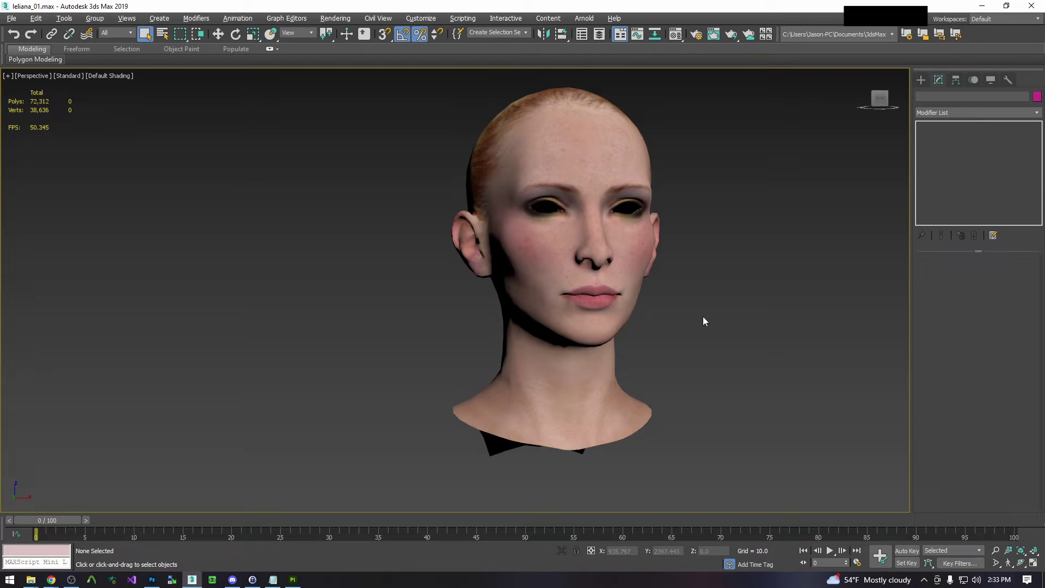
left_click(585, 362)
left_click(947, 164)
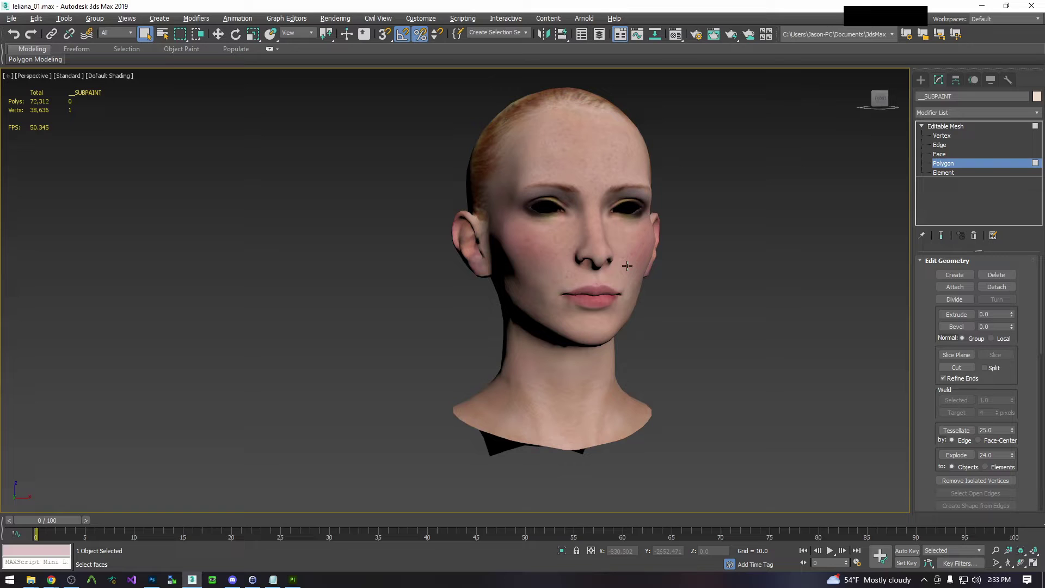
scroll(1002, 390, "down", 5)
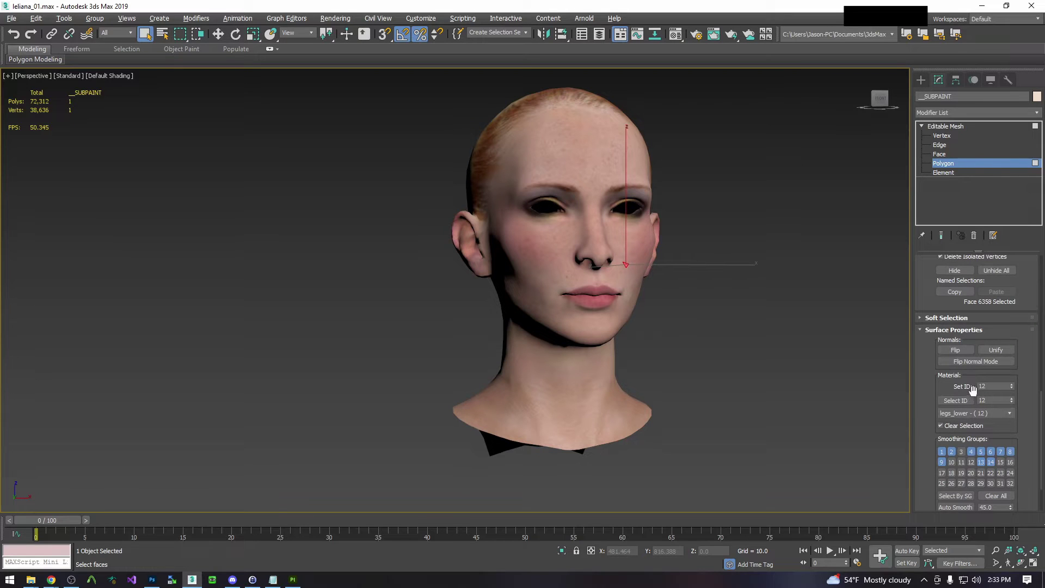
left_click(580, 427)
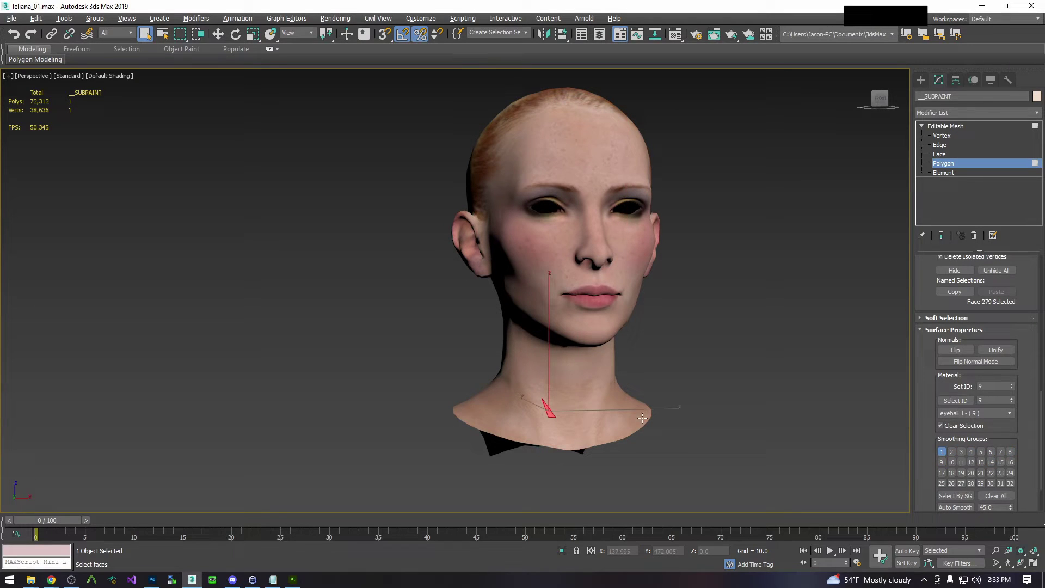
left_click(647, 272)
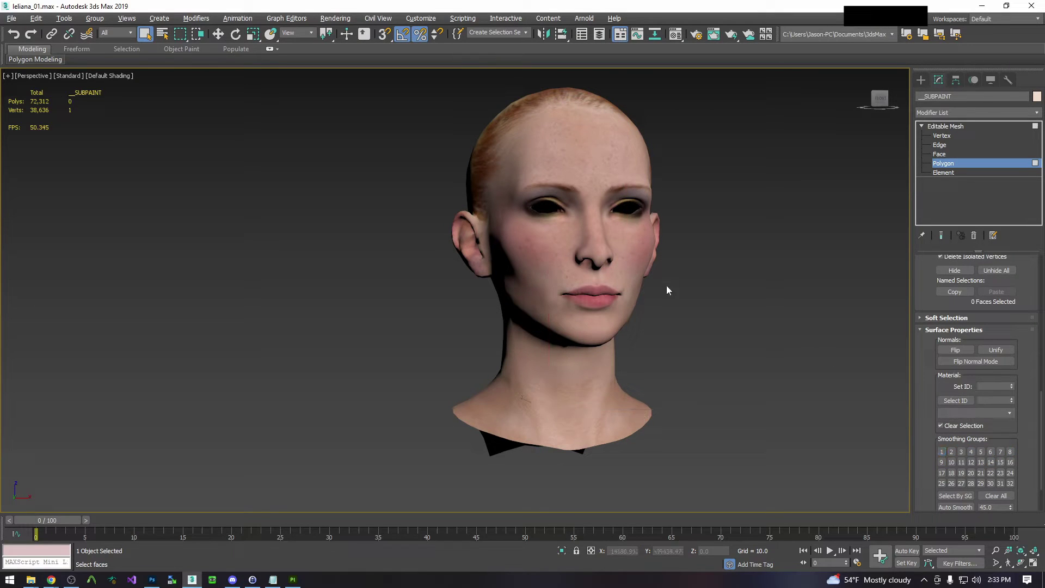
left_click(965, 400)
double_click(992, 386)
type("1")
key("Return")
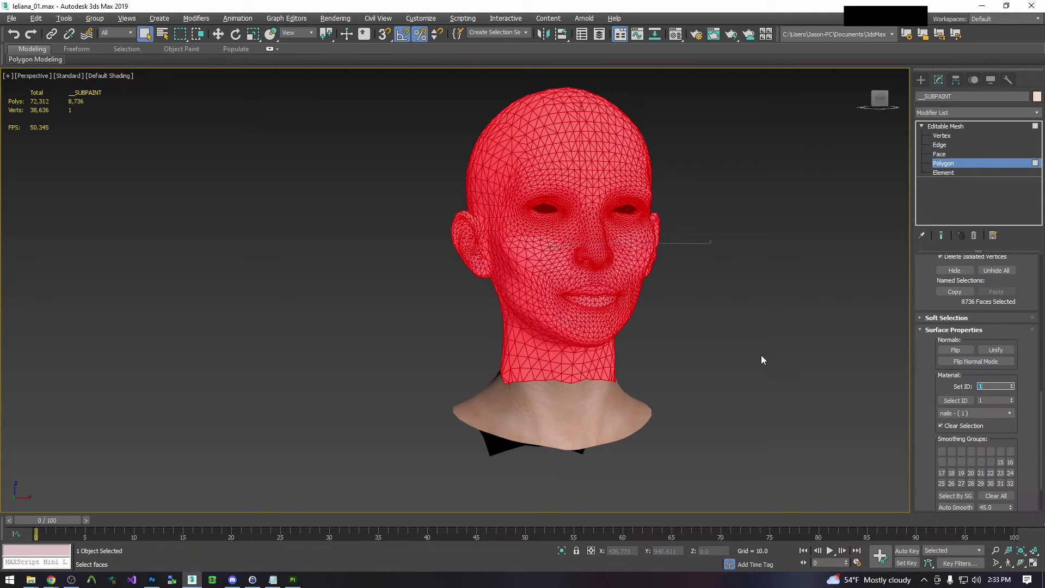
Set the neck faces' material ID to 1 as well and exit polygon mode
left_click(762, 360)
left_click(620, 416)
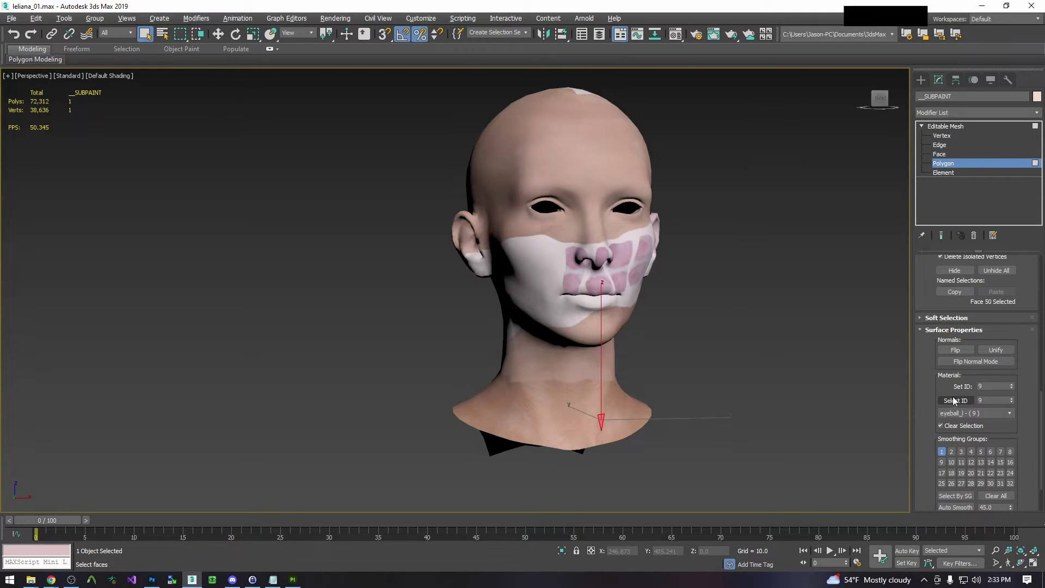
left_click(953, 399)
double_click(991, 386)
type("1")
key("Return")
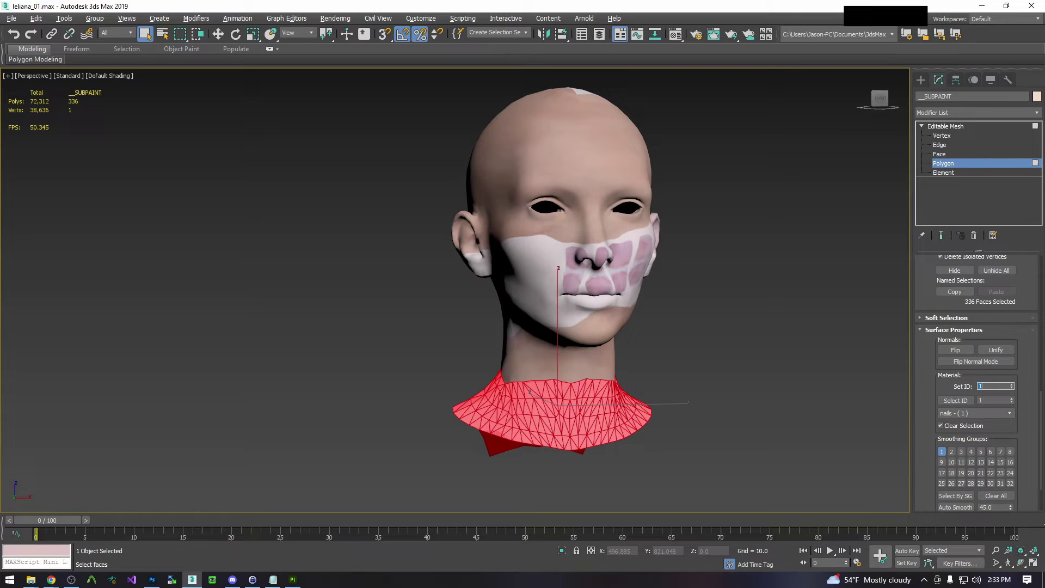
left_click(788, 411)
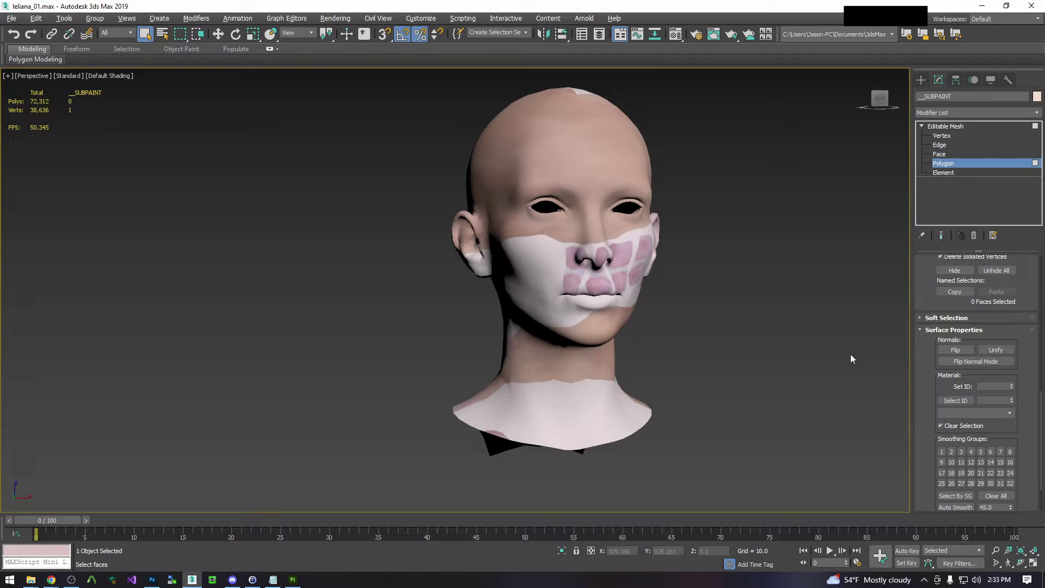
left_click(952, 127)
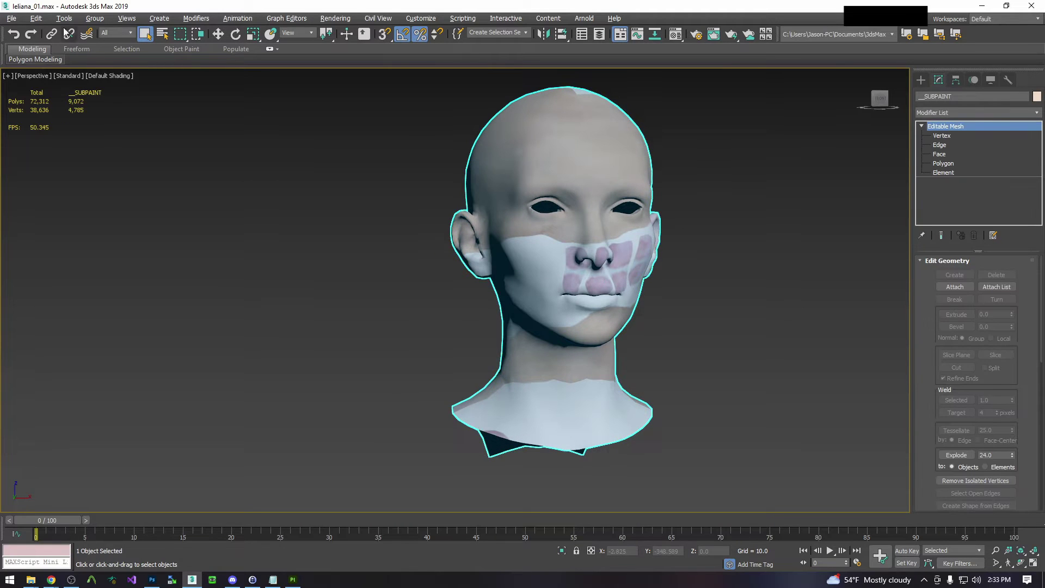
Export the selected head mesh as subpaint.obj with the default OBJ export options
left_click(11, 18)
left_click(30, 104)
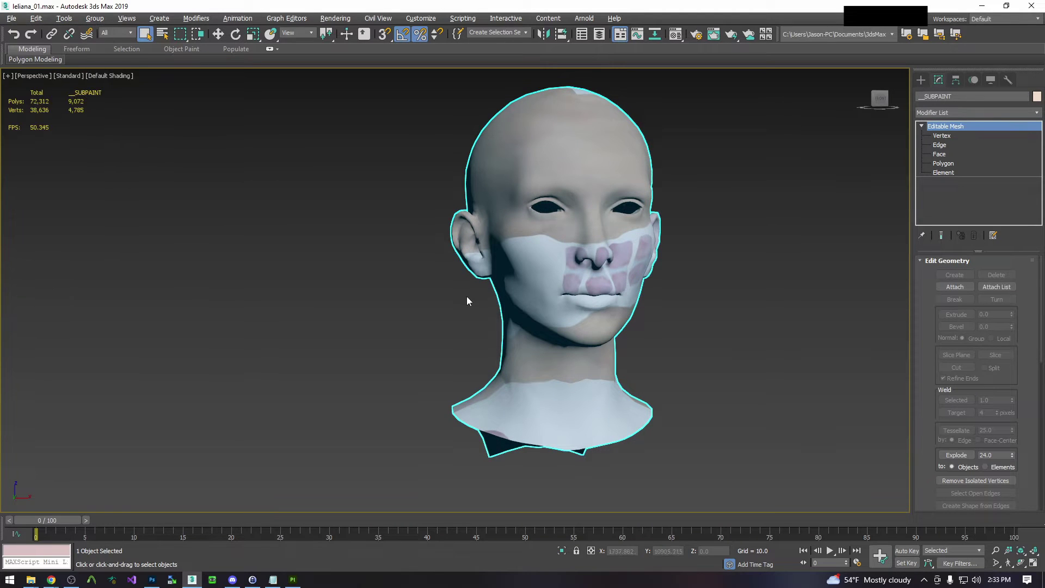
left_click(11, 18)
mouse_move(48, 179)
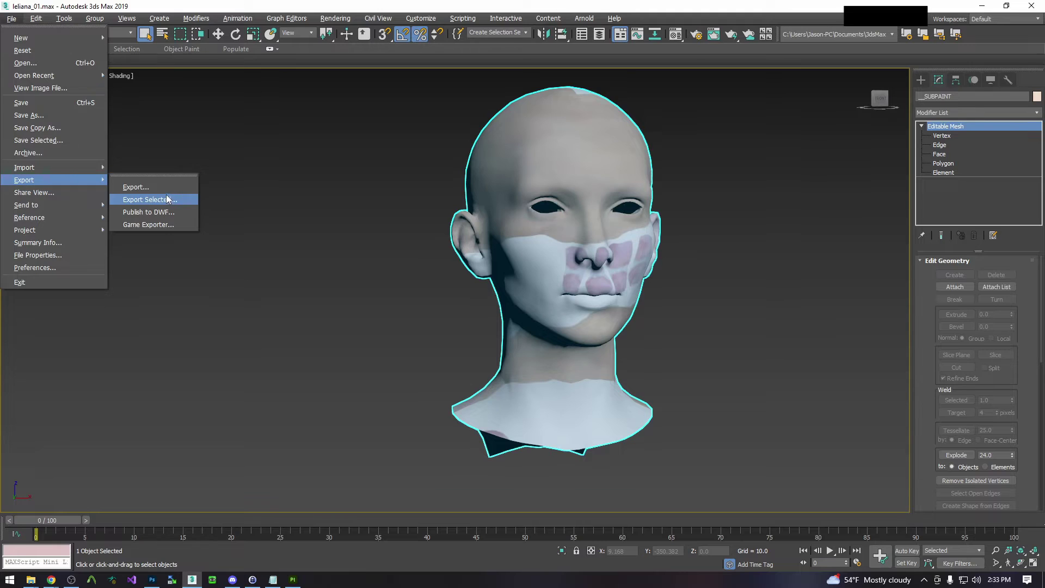
left_click(167, 199)
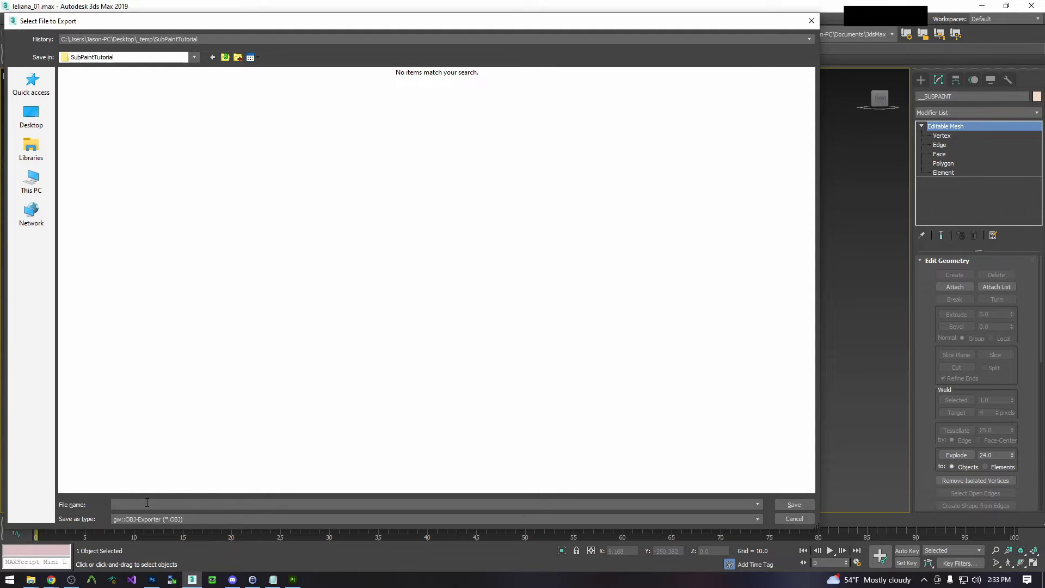
type("subpaint")
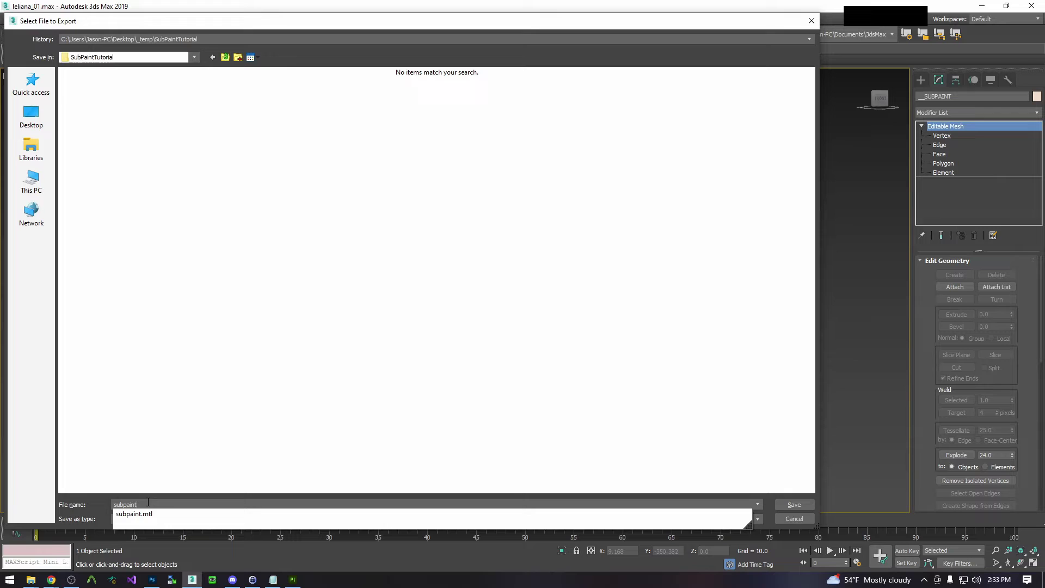
left_click(133, 514)
key("Return")
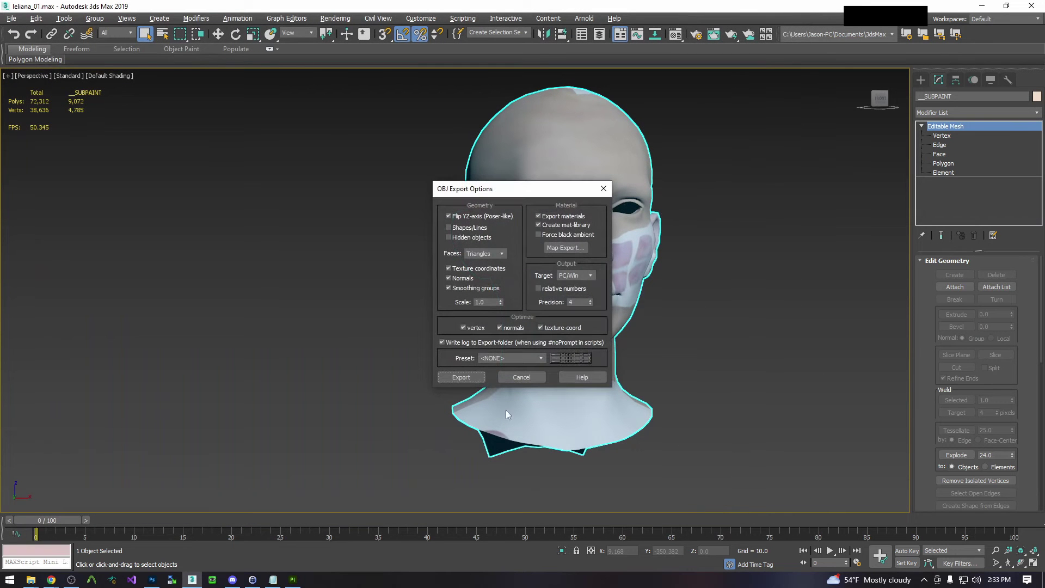
left_click(466, 380)
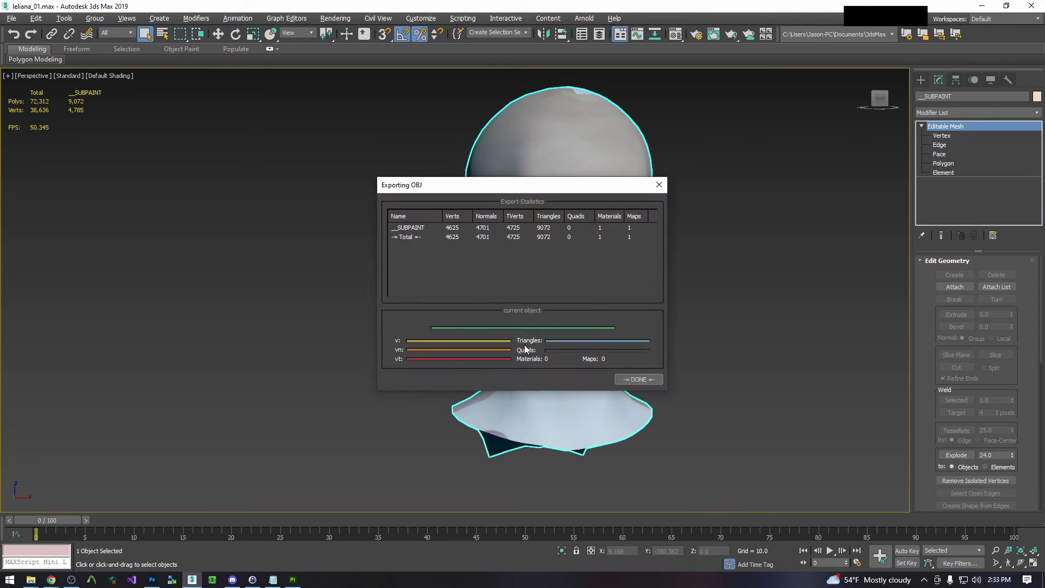
left_click(635, 380)
left_click(692, 244)
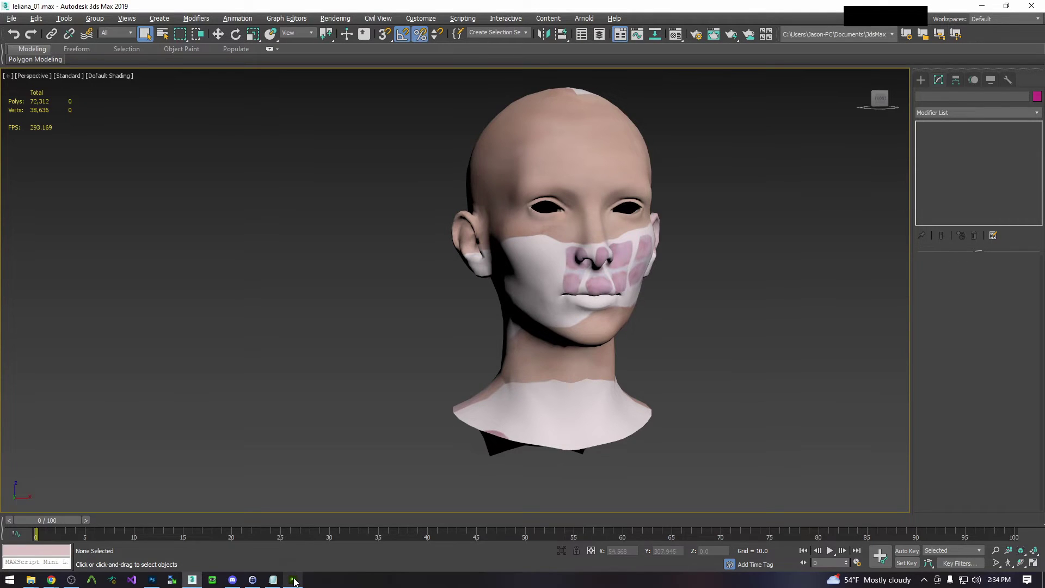
In Substance 3D Painter, start a new Non-PBR Specular Glossiness project at 4096 resolution
left_click(292, 578)
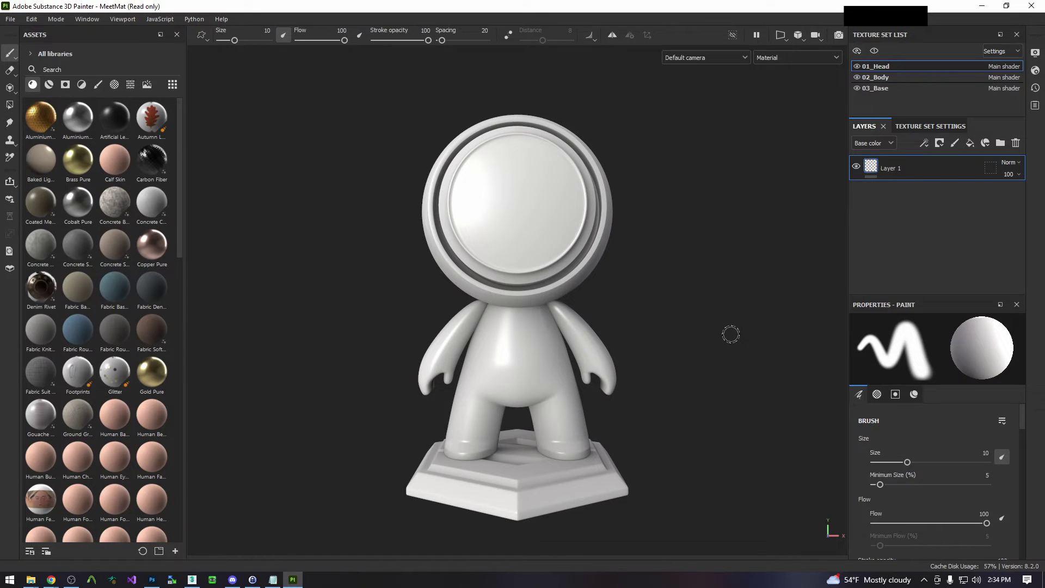
left_click(11, 19)
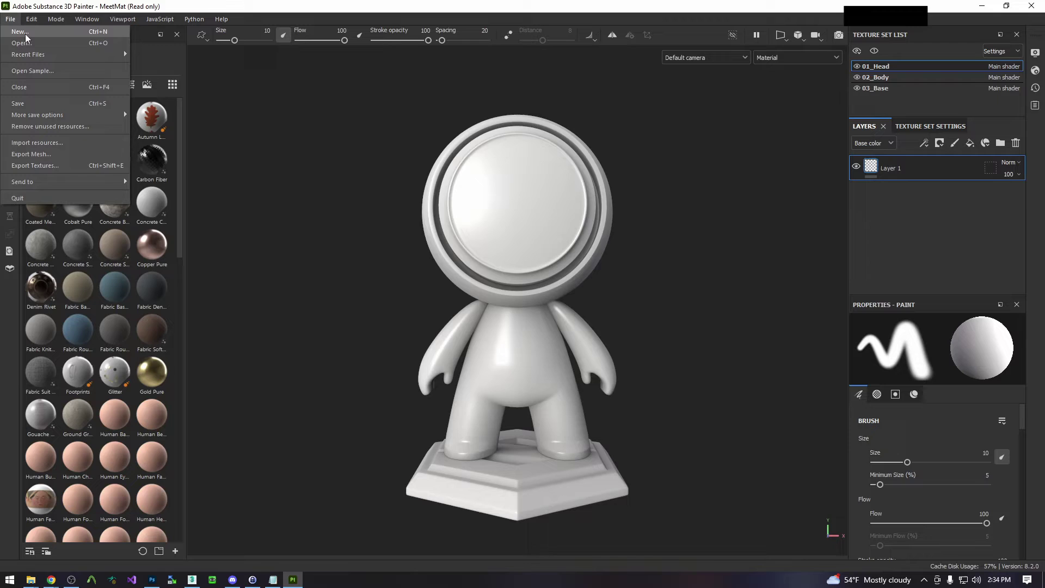
left_click(26, 34)
left_click(472, 201)
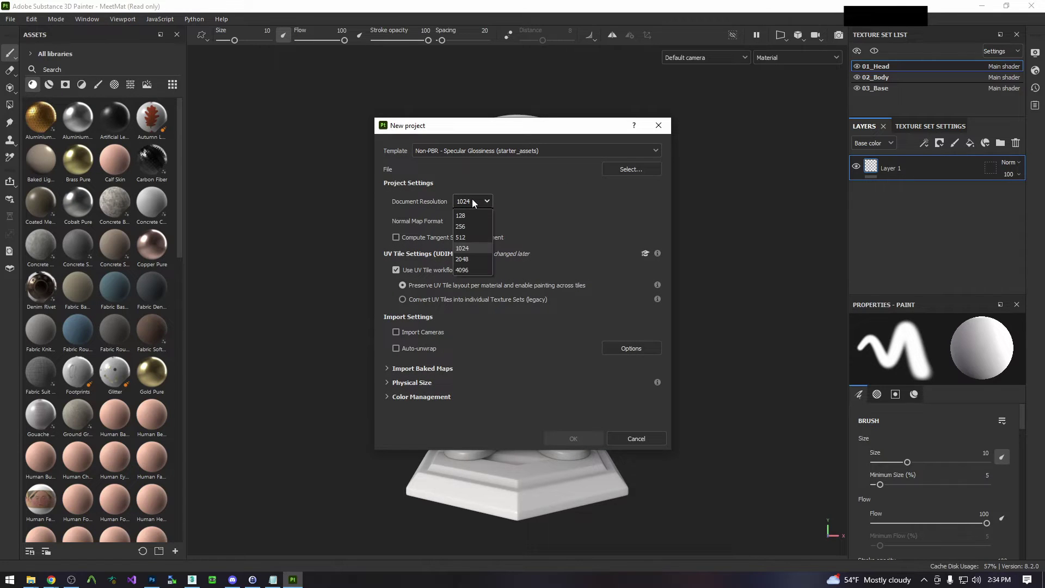
left_click(463, 270)
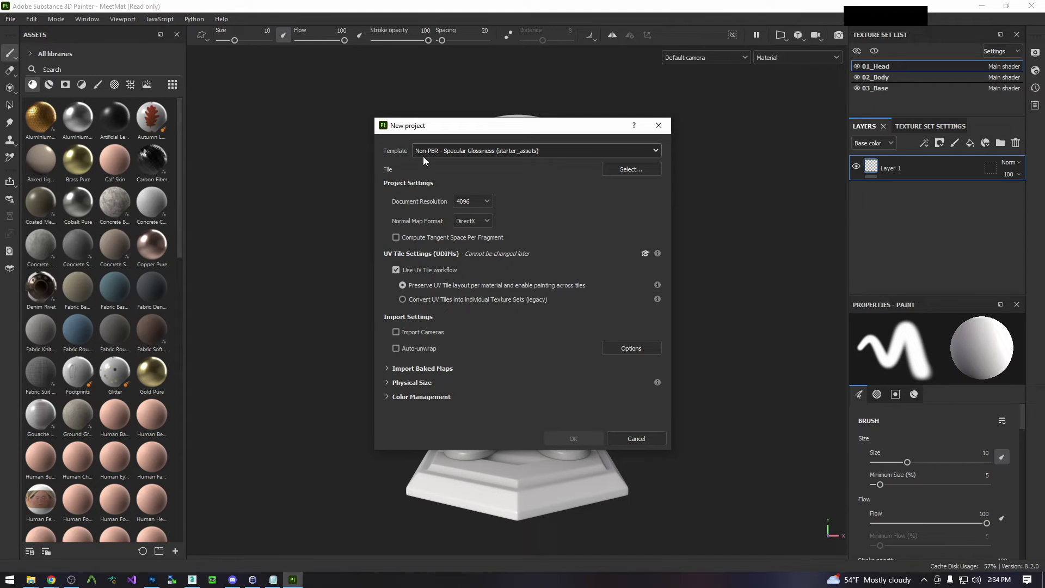
left_click(455, 155)
left_click(488, 155)
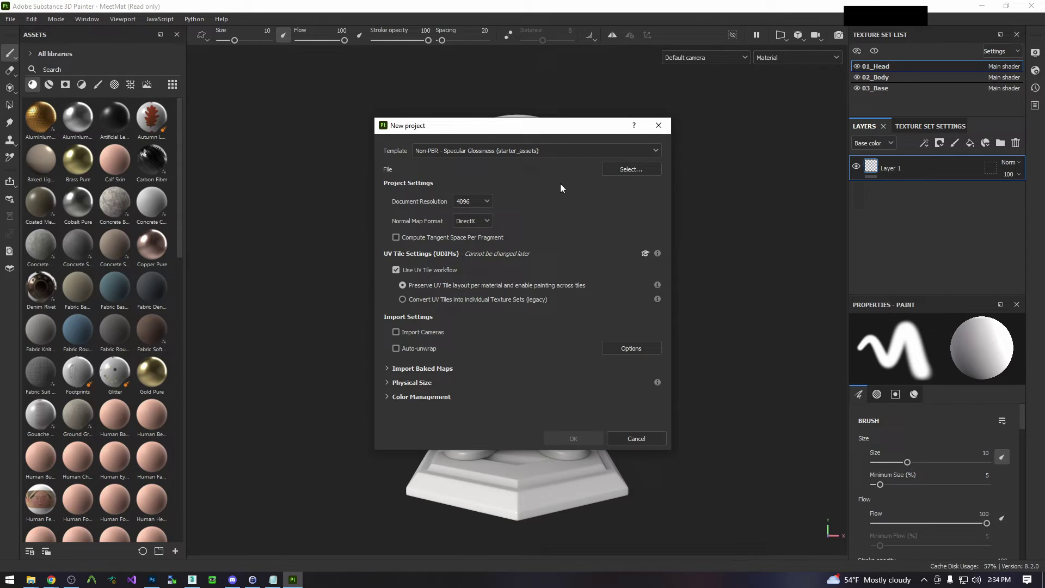
Load subpaint.obj from _temp/SubPaintTutorial as the mesh and create the project
left_click(634, 169)
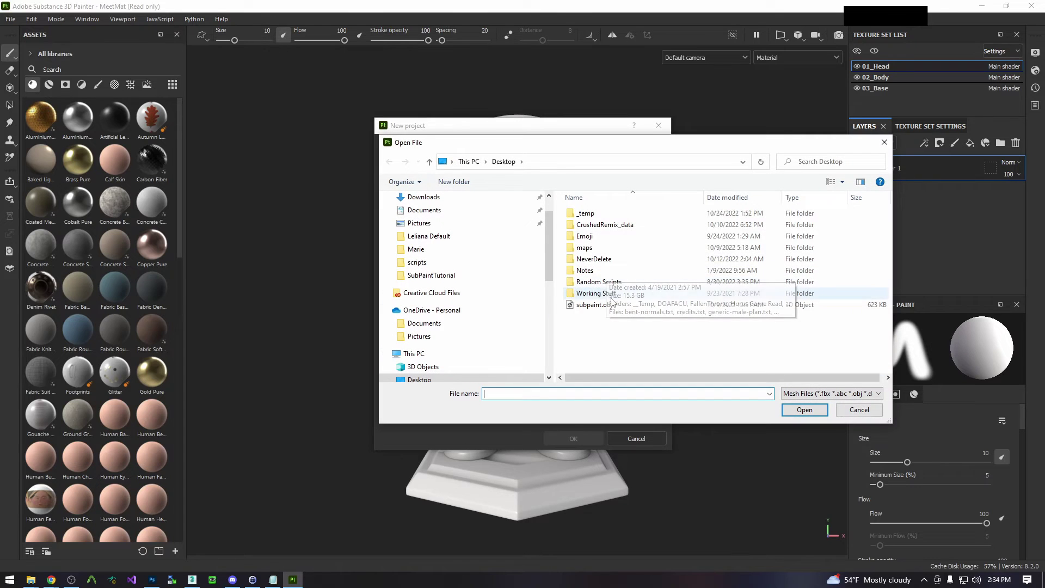
double_click(593, 214)
double_click(718, 227)
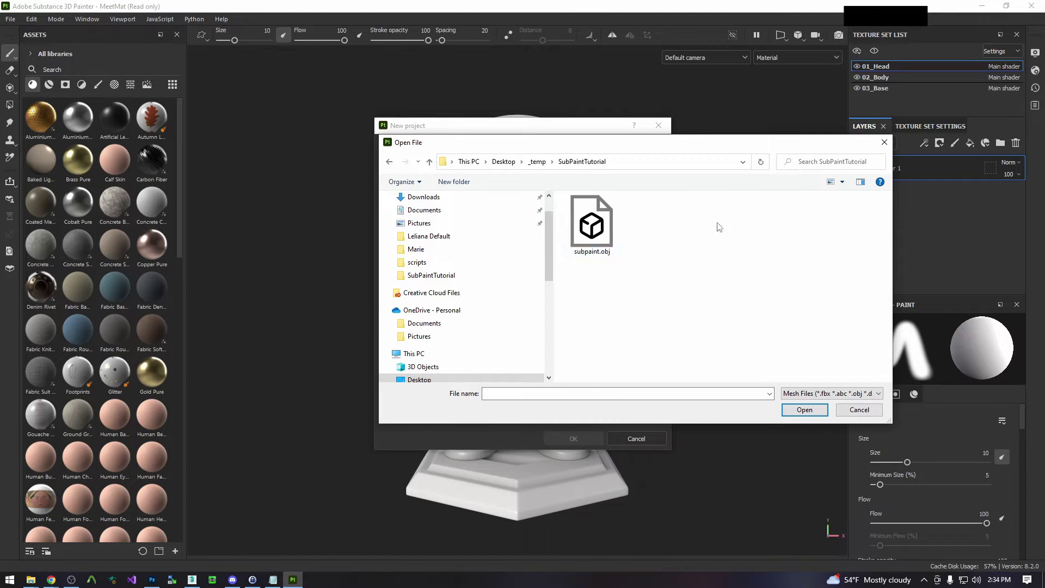
left_click(591, 224)
left_click(805, 409)
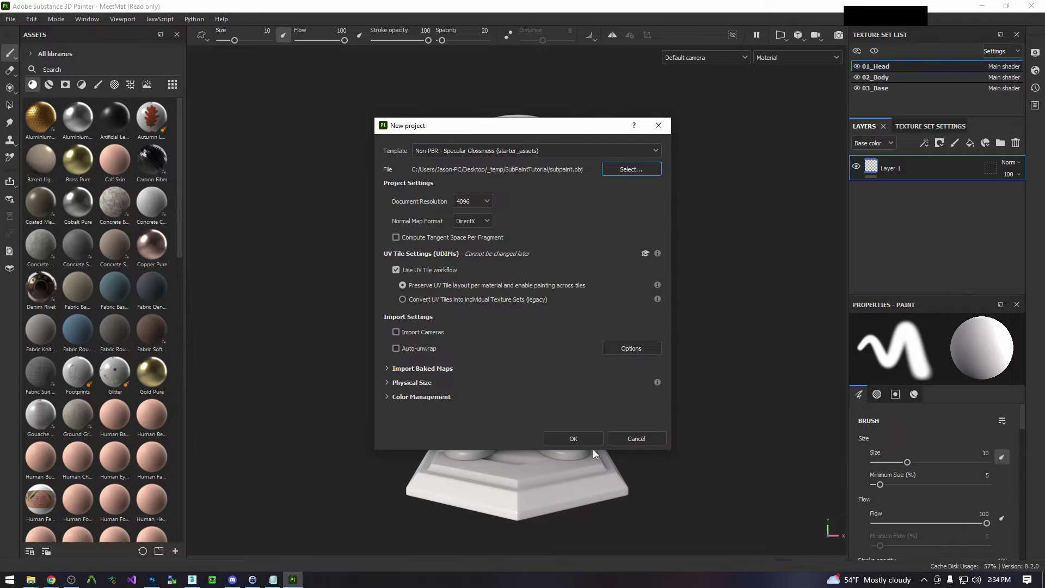
left_click(574, 439)
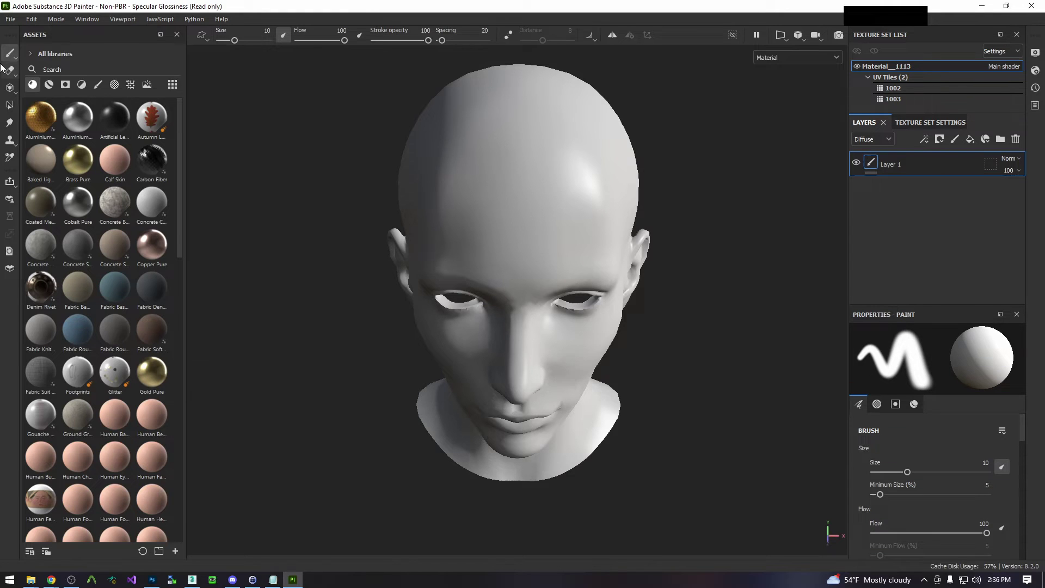
Choose character_face_d, character_face_n, hf_hed_leliana_d and hf_hed_leliana_n PNGs as resources to import
left_click(9, 18)
left_click(37, 143)
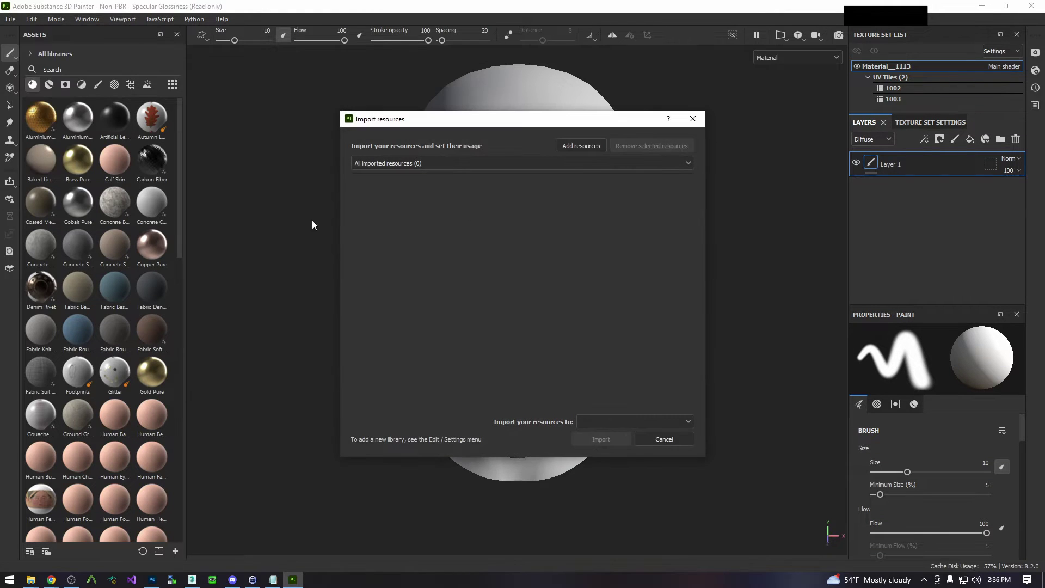
left_click(580, 145)
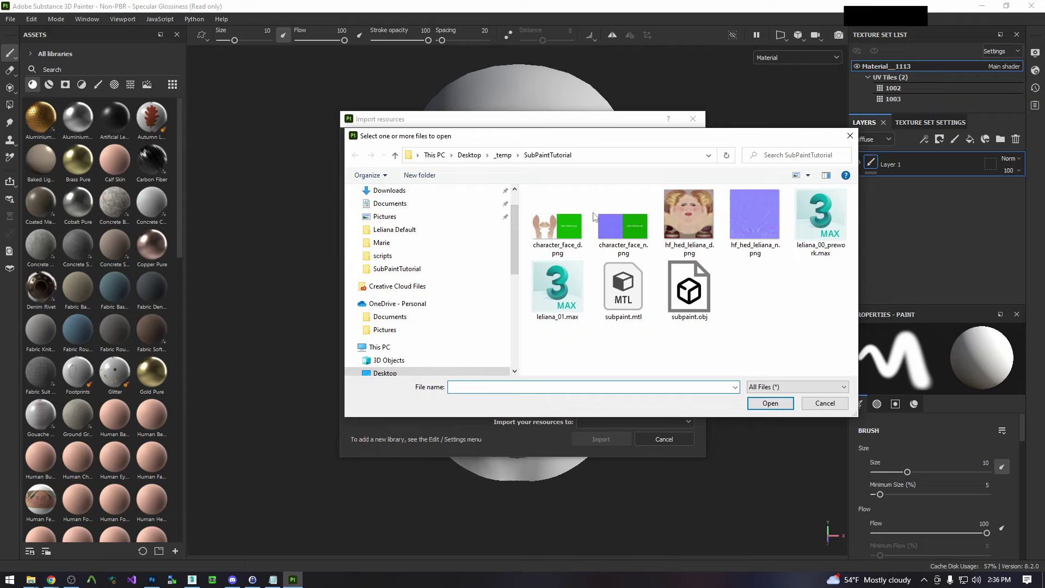
left_click(565, 220)
left_click(623, 217, "ctrl")
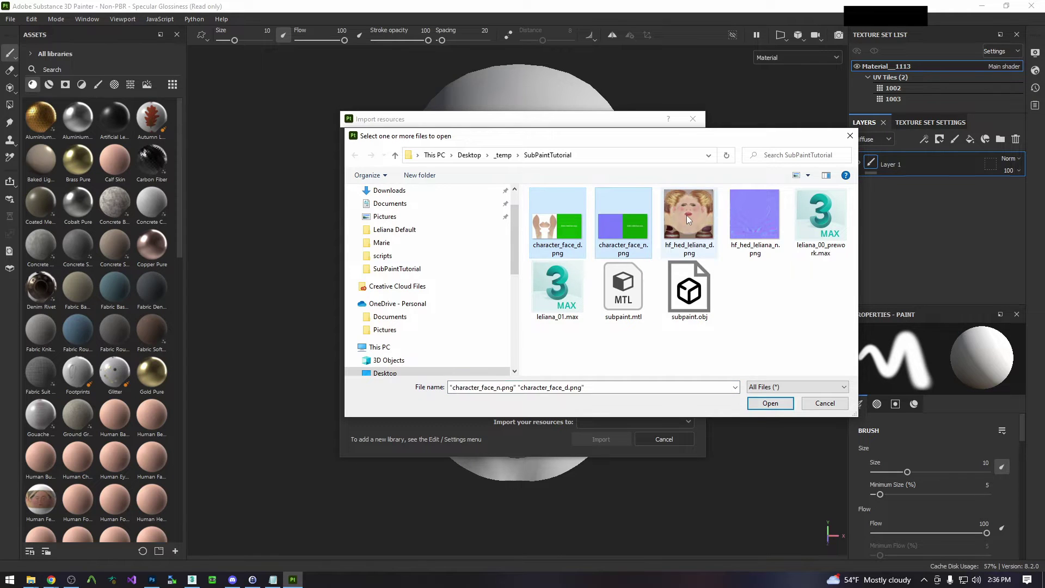
left_click(687, 215, "ctrl")
left_click(749, 223, "ctrl")
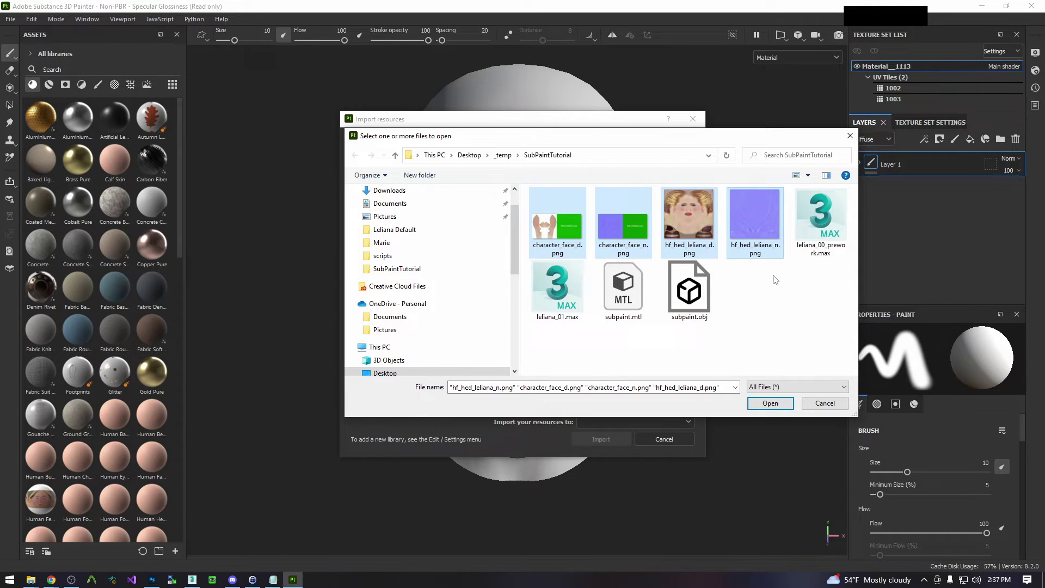
left_click(778, 403)
Set all four resources' usage to texture and import them into the current session
left_click_drag(410, 184, 408, 234)
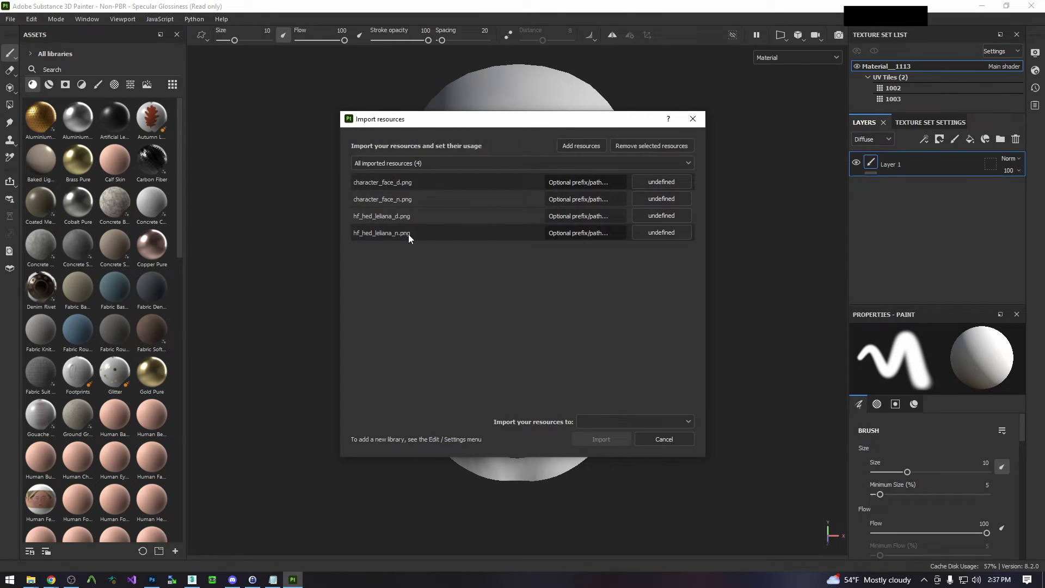
left_click(652, 184)
left_click(674, 223)
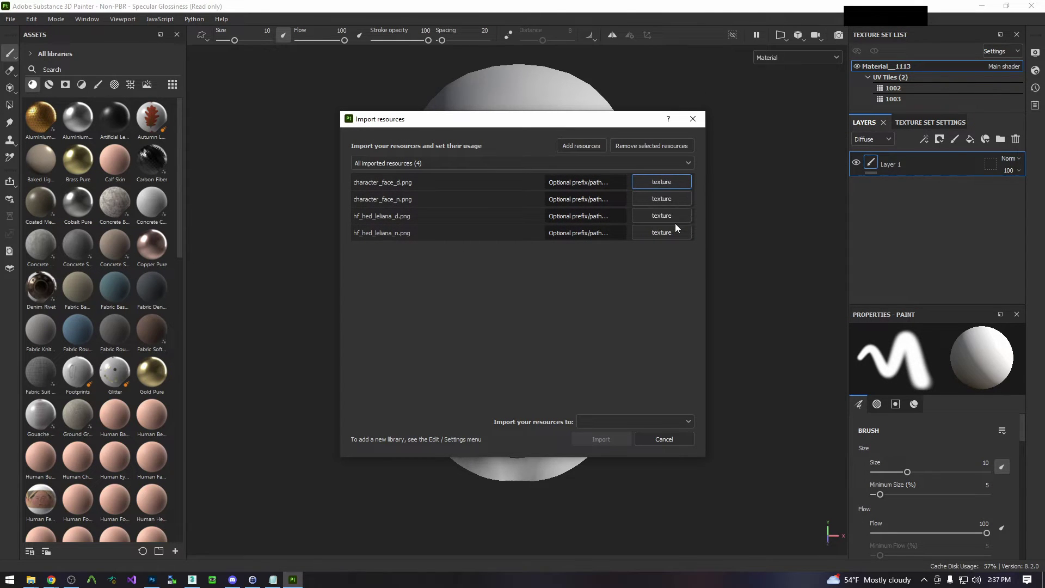
left_click(653, 418)
left_click(619, 436)
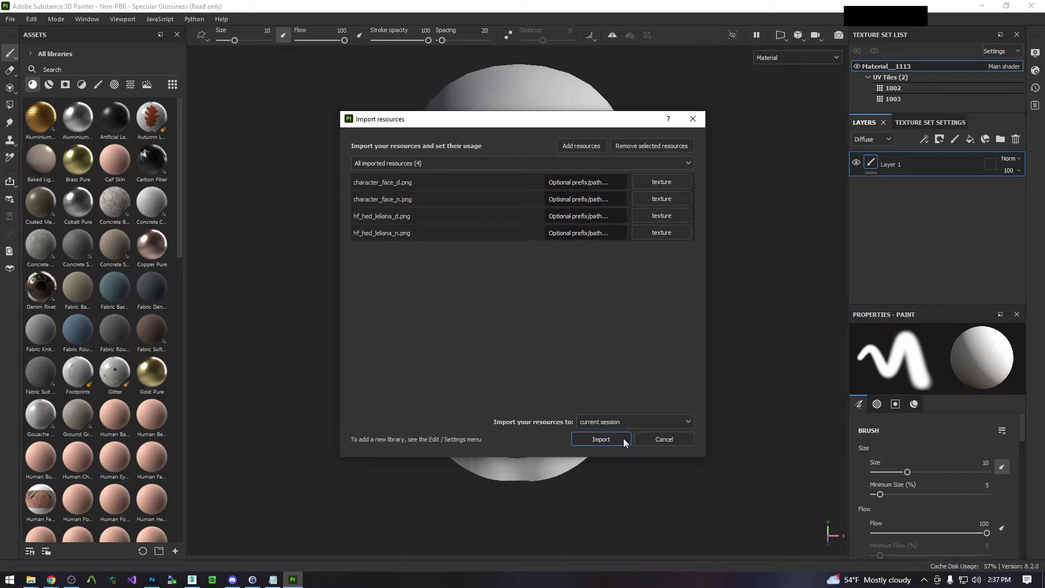
left_click(600, 440)
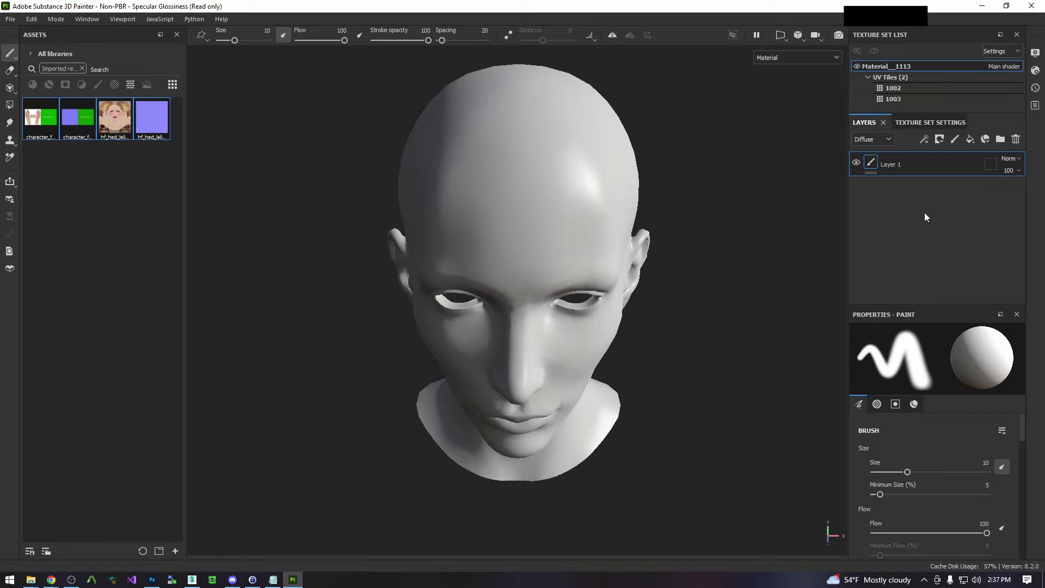
Add a fill layer with character_face_d diffuse, masked to exclude UV tile 1002
left_click(970, 140)
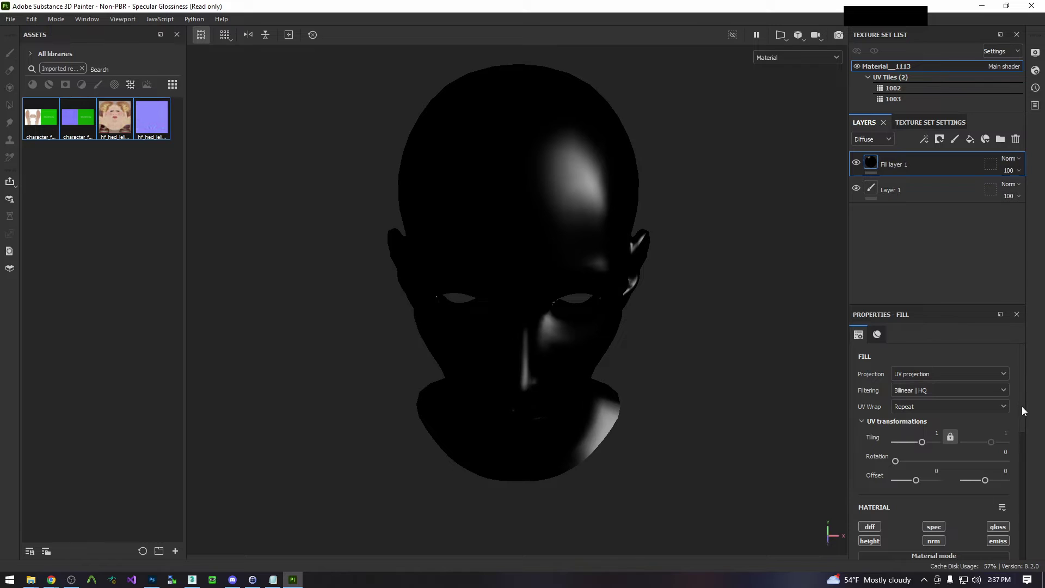
scroll(1023, 390, "down", 5)
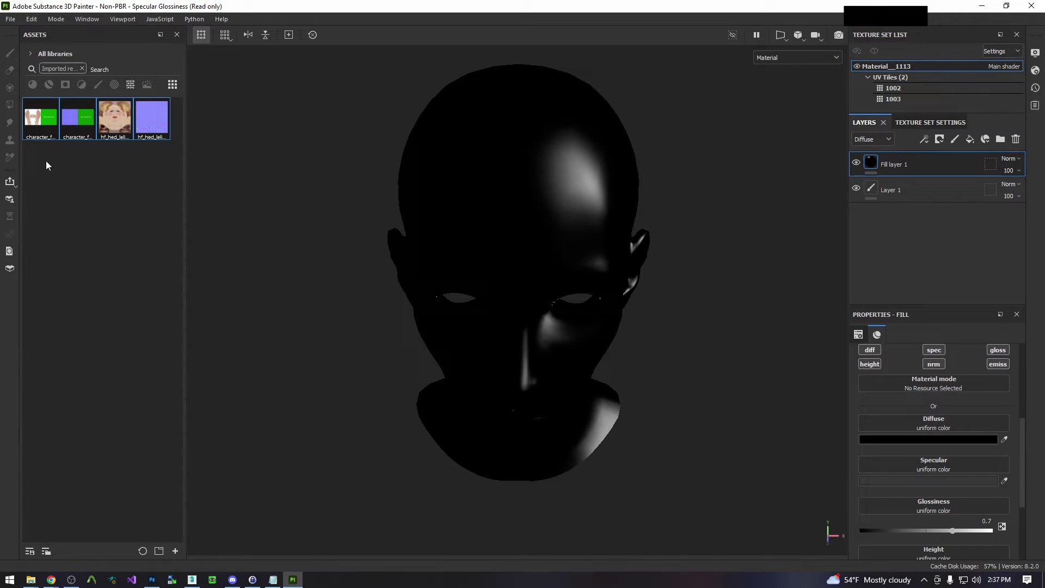
left_click_drag(42, 117, 946, 427)
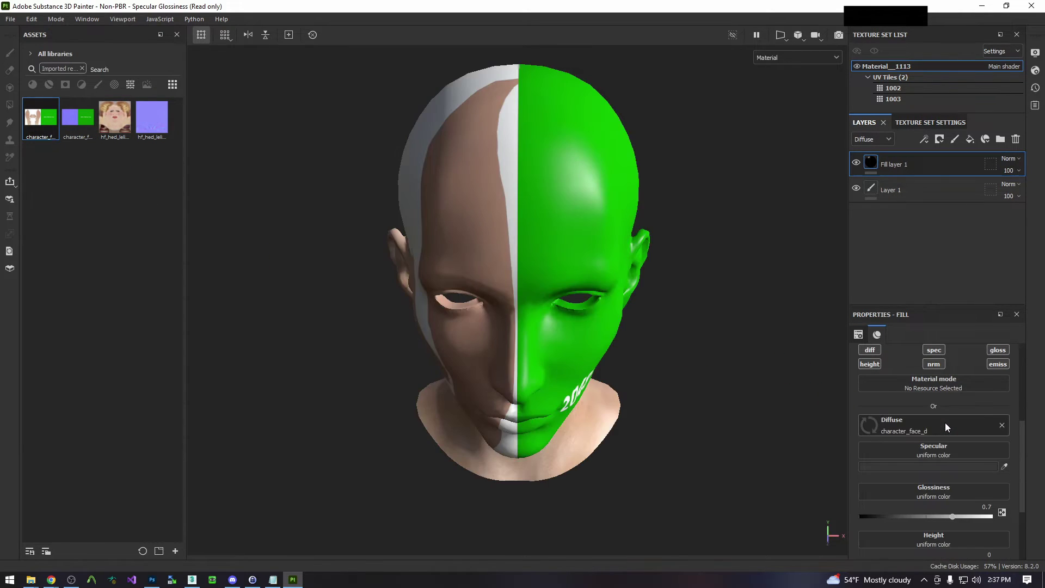
left_click_drag(644, 352, 649, 374, "alt")
middle_click_drag(645, 375, 657, 325)
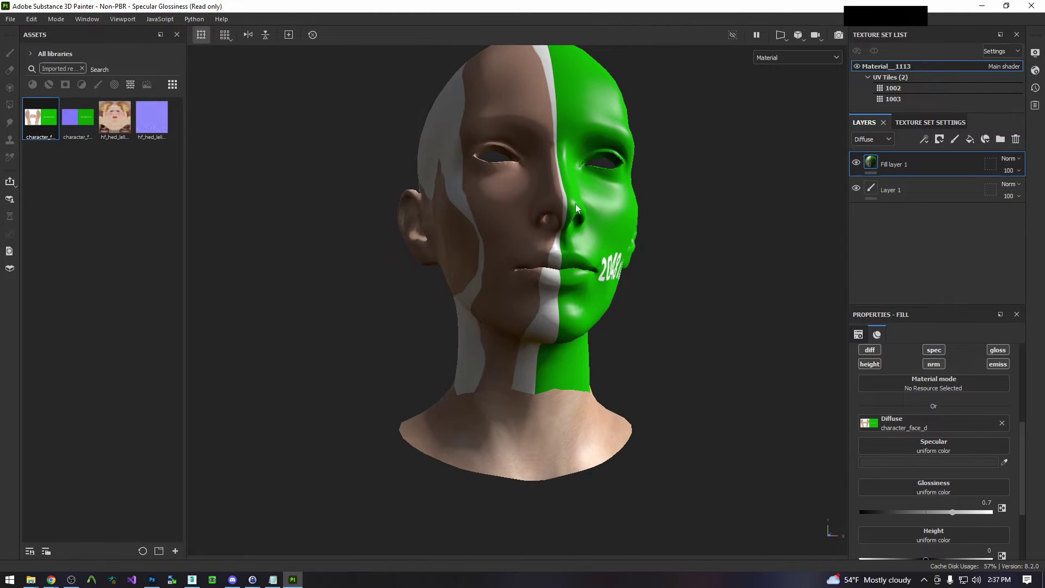
middle_click_drag(584, 423, 592, 399)
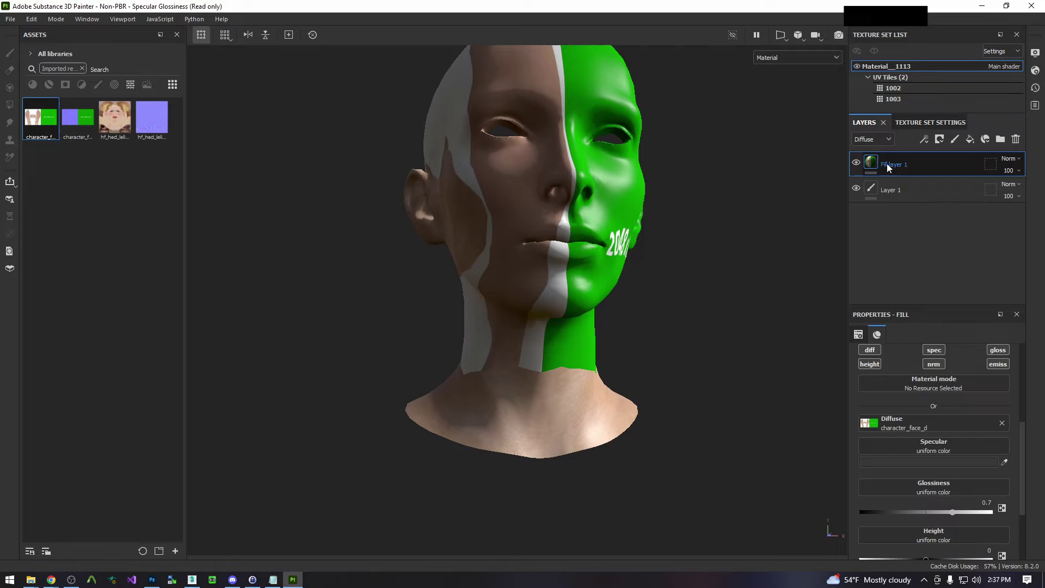
left_click(990, 165)
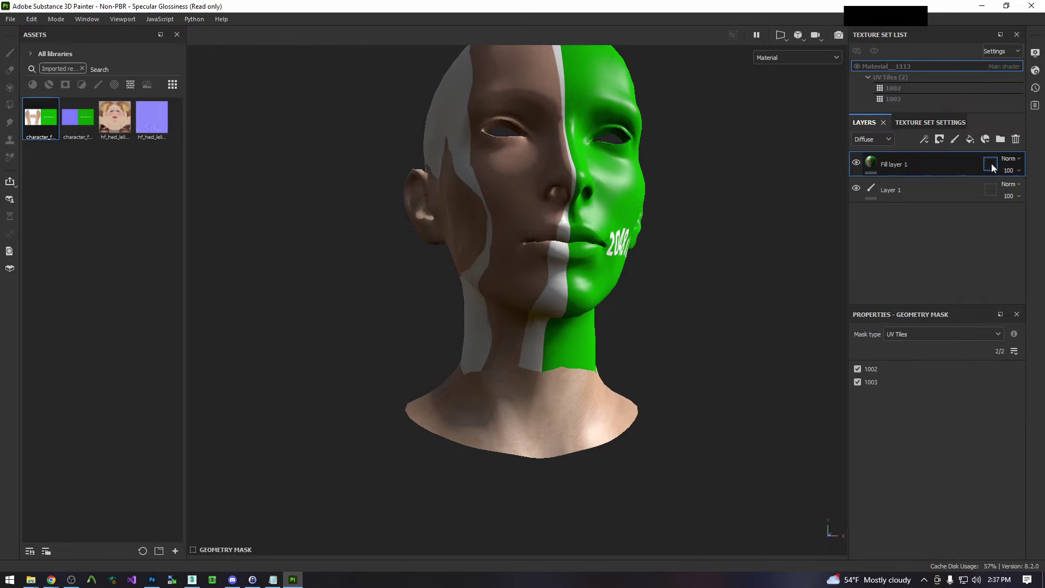
left_click(857, 370)
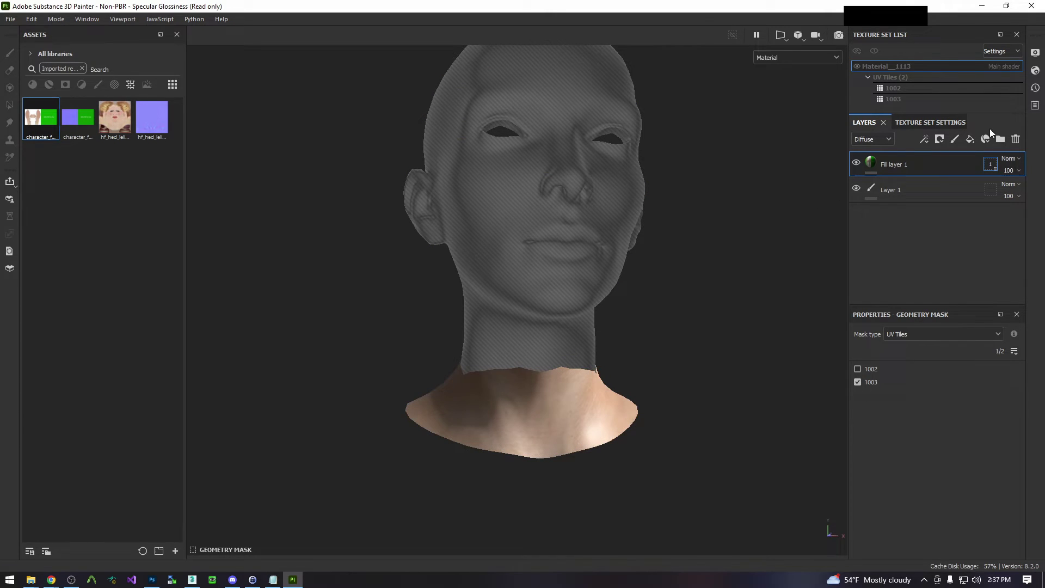
Add a second fill layer with hf_hed_leliana_d diffuse, limited to UV tile 1002
left_click(970, 140)
left_click_drag(110, 137, 937, 435)
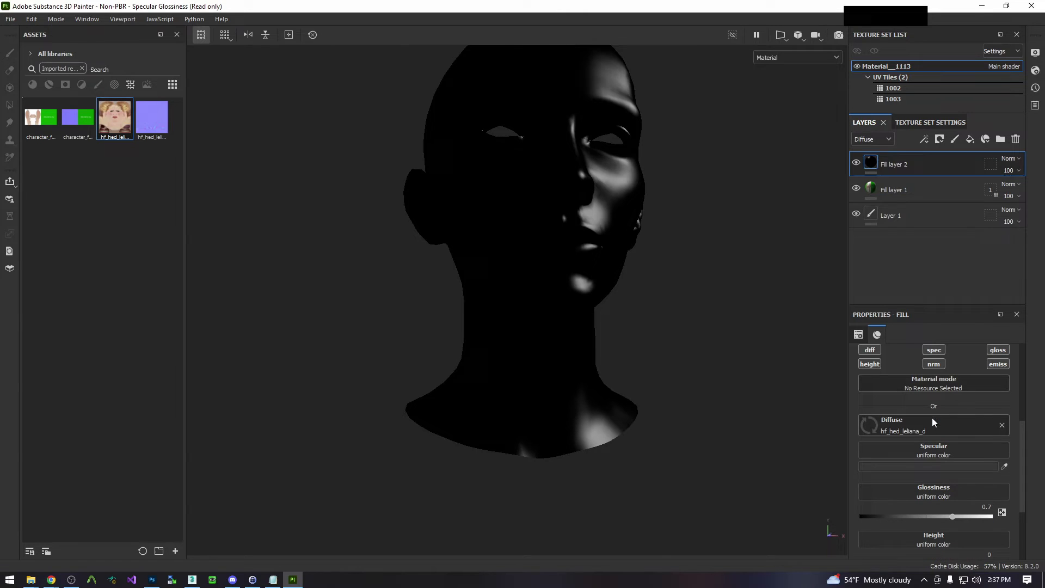
left_click(989, 163)
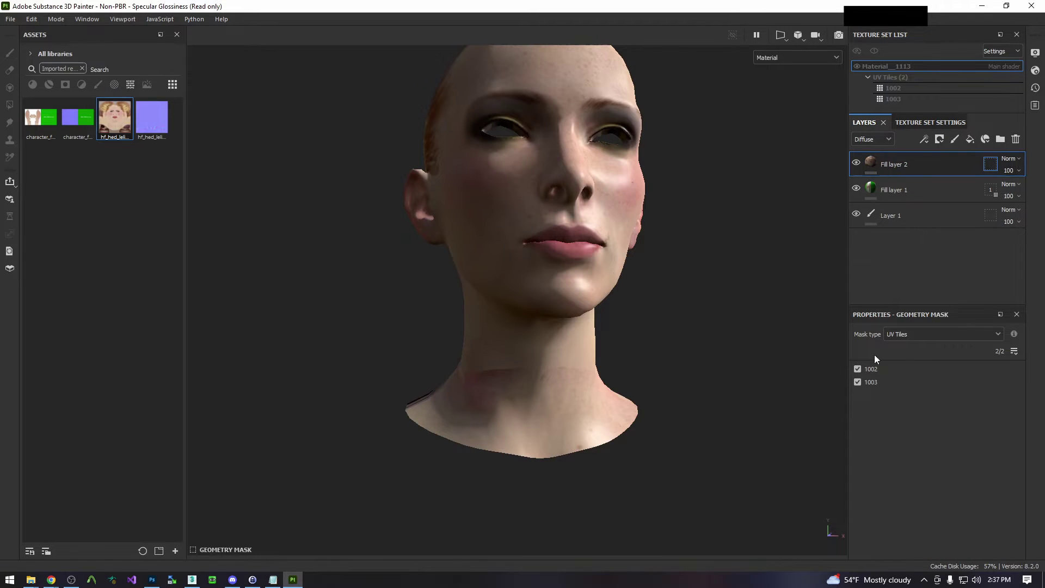
left_click(858, 382)
left_click(858, 382)
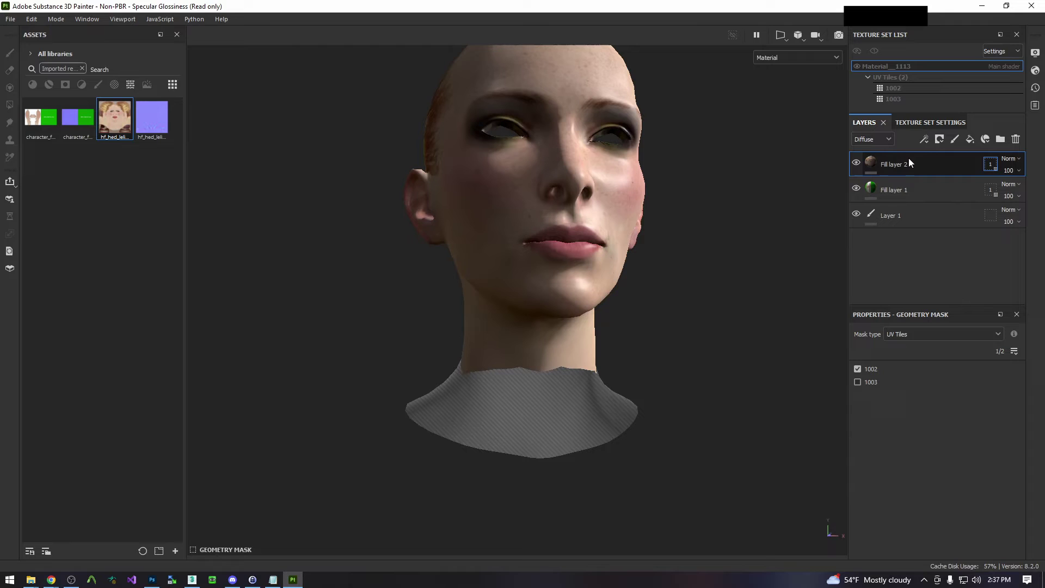
Add a new paint layer, Layer 2, above the fills with Passthrough blending
left_click(952, 141)
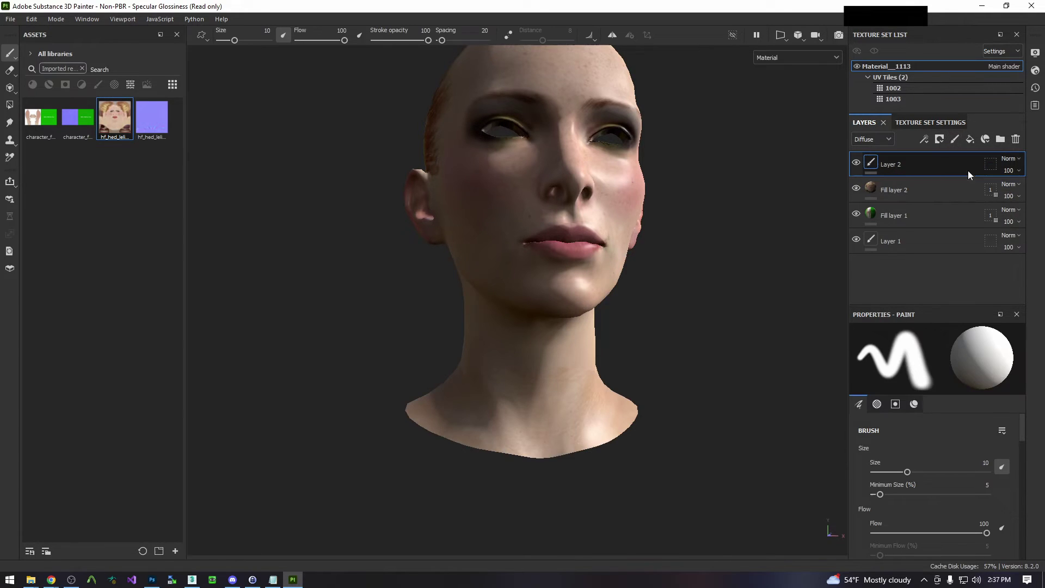
left_click(1013, 157)
left_click(993, 178)
Show only the Diffuse channel in the viewport and zoom in on the neck seam
left_click(796, 57)
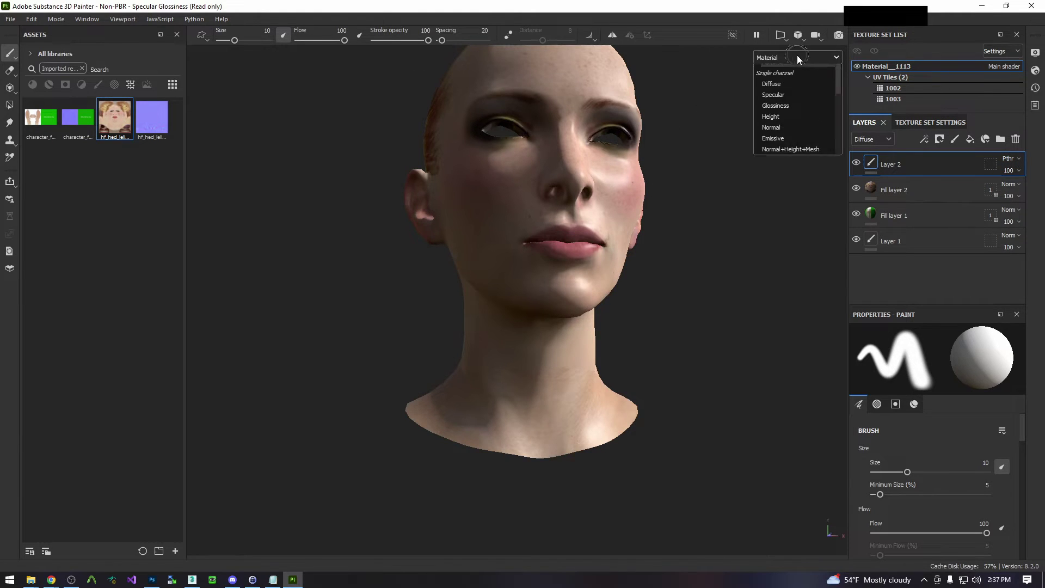
left_click(775, 107)
mouse_move(664, 331)
left_mouse_down("alt")
mouse_move(744, 368)
mouse_move(450, 366)
mouse_move(807, 354)
mouse_move(609, 344)
mouse_move(725, 303)
left_mouse_up("alt")
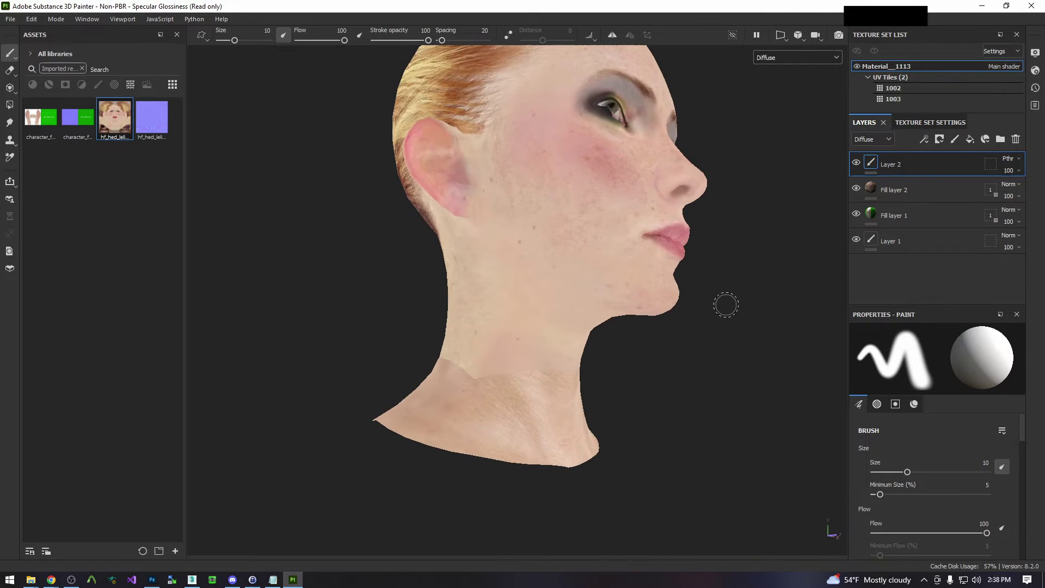
scroll(651, 360, "up", 5)
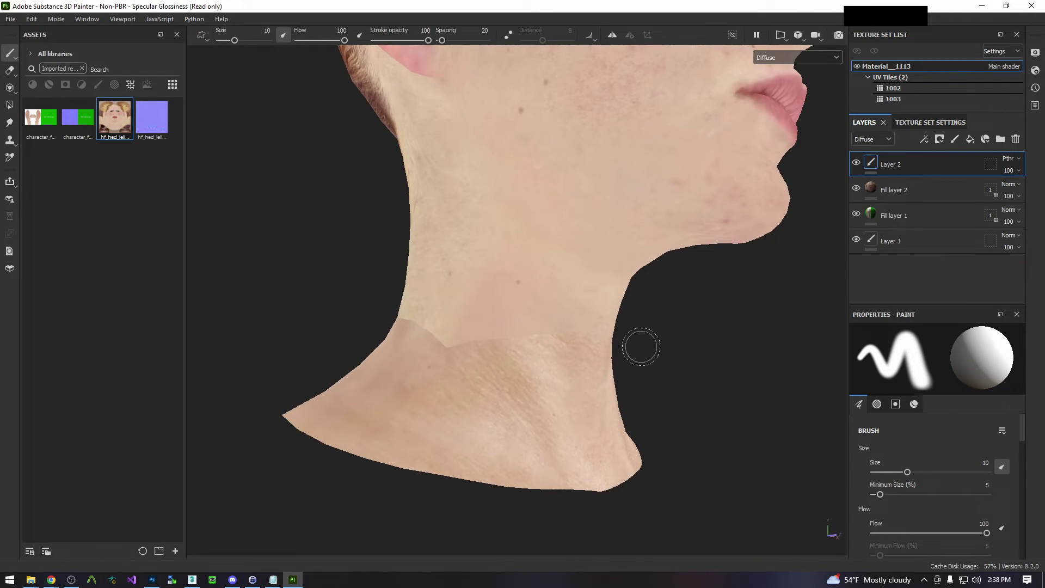
mouse_move(618, 366)
middle_mouse_down("alt")
mouse_move(634, 338)
mouse_move(604, 320)
mouse_move(628, 353)
middle_mouse_up("alt")
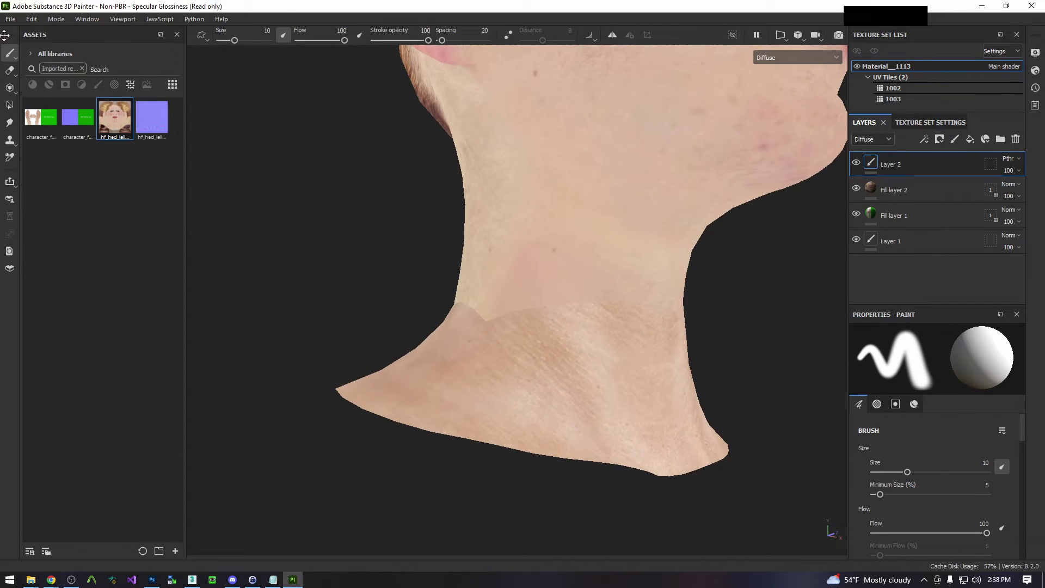
With the Clone tool at brush size 25, set a source and clone skin over the neck seam
left_click(10, 141)
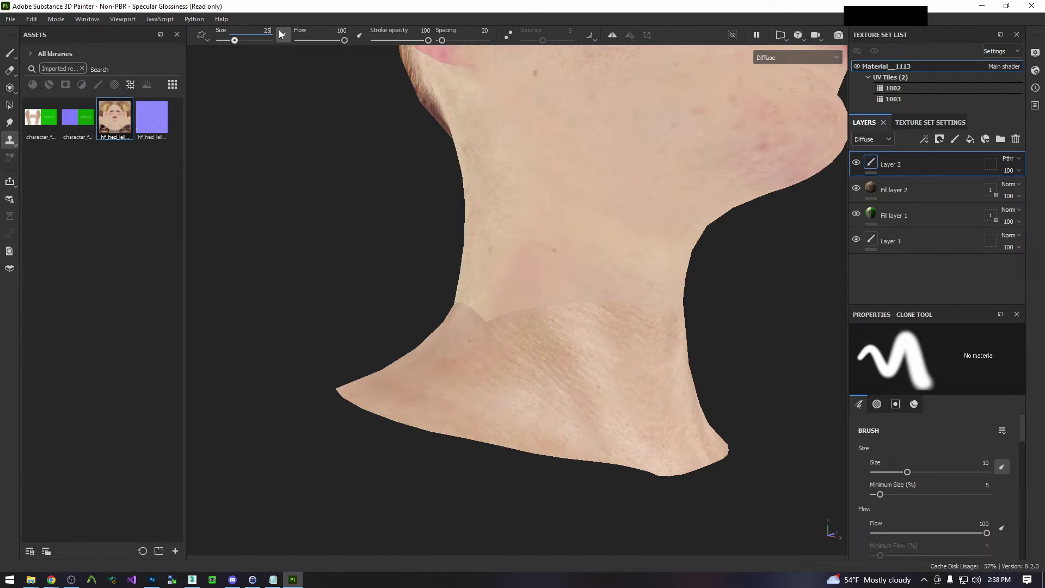
key("Return")
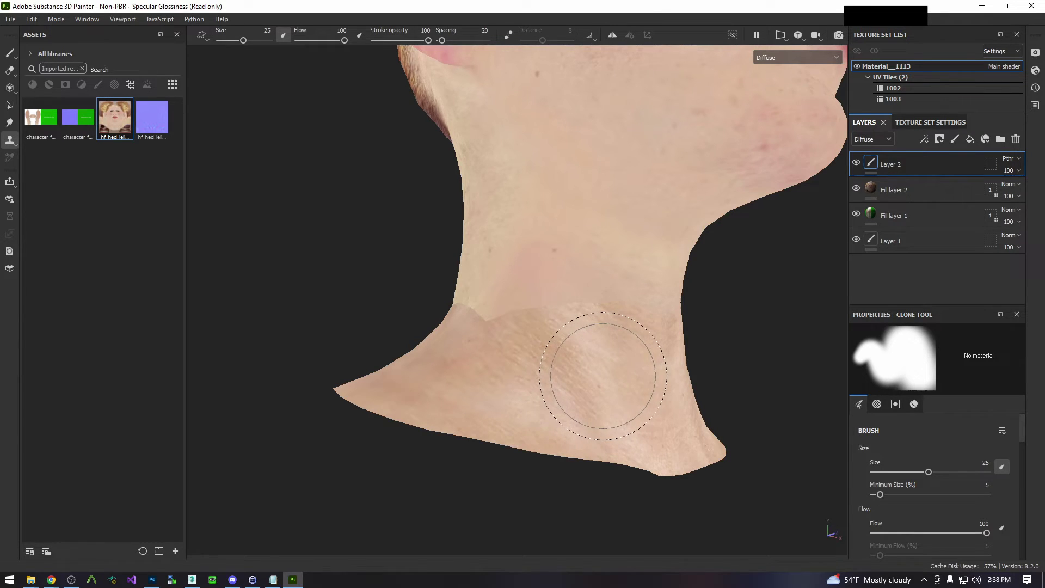
key("v")
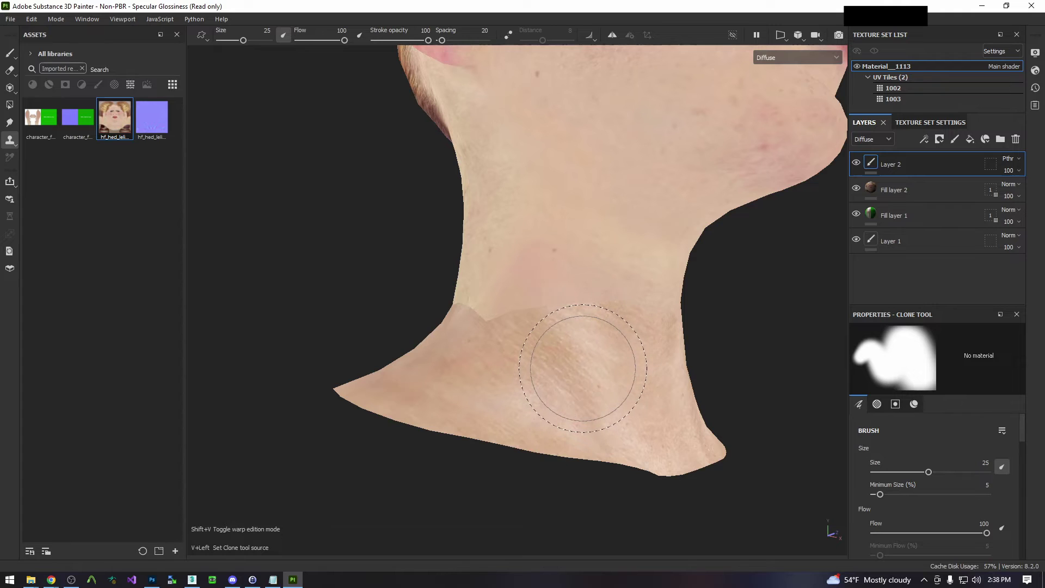
left_click(582, 369)
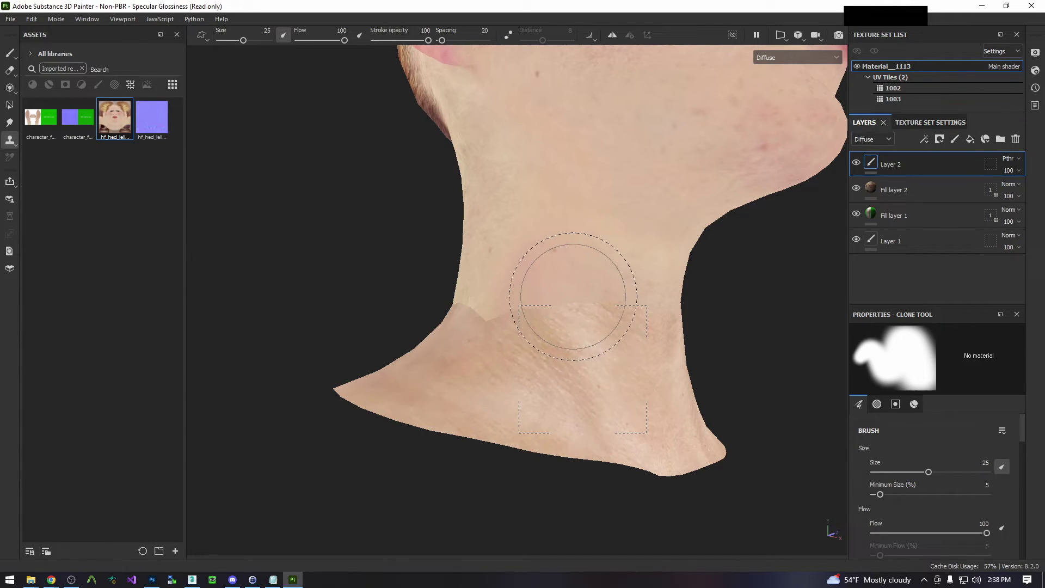
mouse_move(559, 278)
left_mouse_down()
mouse_move(550, 263)
mouse_move(669, 450)
mouse_move(560, 303)
mouse_move(614, 369)
mouse_move(690, 387)
mouse_move(588, 396)
left_mouse_up()
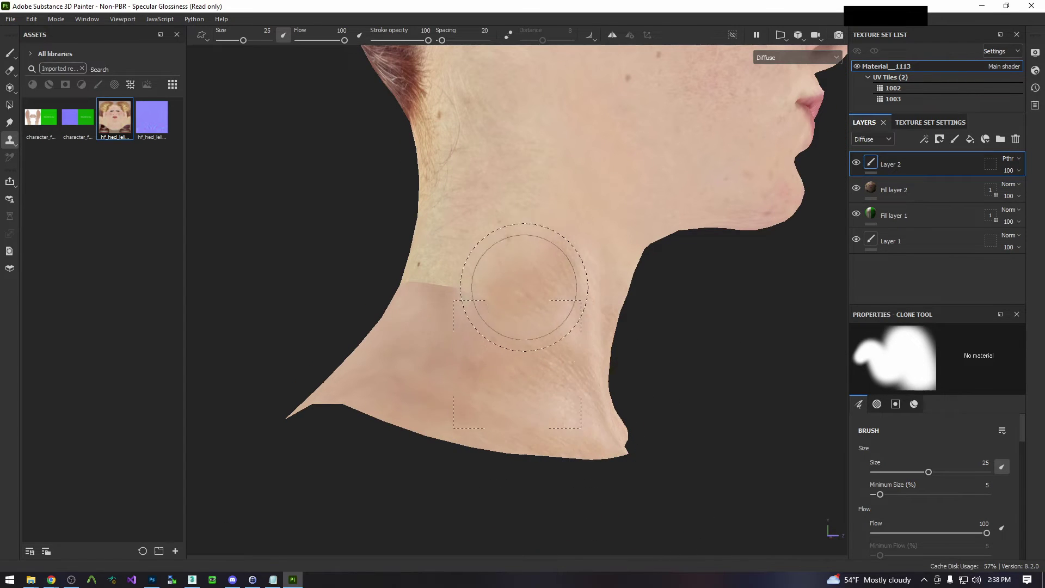
Orbit around the back and sides of the neck to clone over the rest of the seam
mouse_move(508, 276)
left_mouse_down("alt")
mouse_move(555, 397)
mouse_move(420, 373)
left_mouse_up("alt")
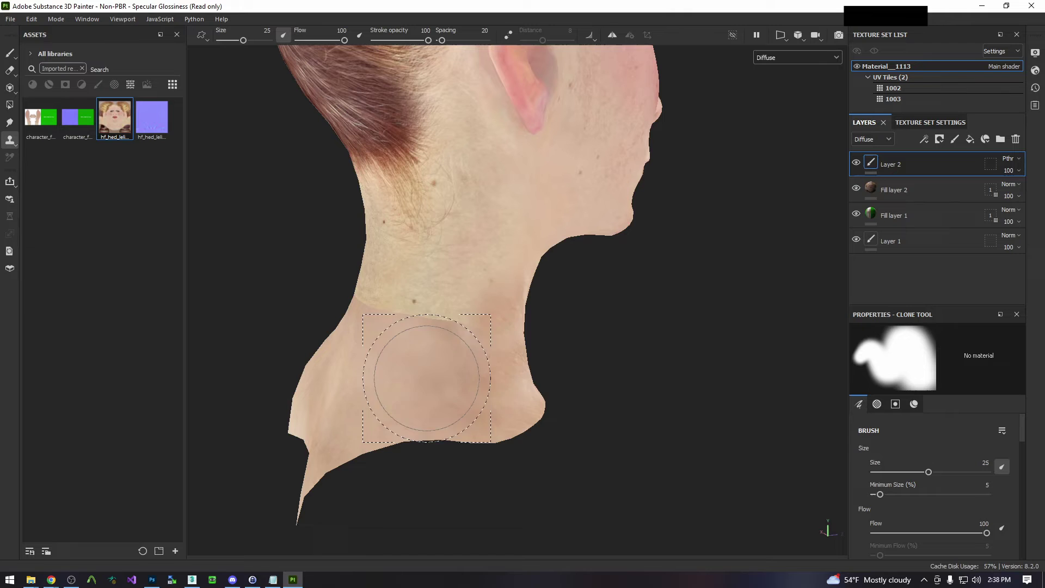
mouse_move(443, 302)
left_mouse_down("alt")
mouse_move(540, 379)
mouse_move(471, 392)
mouse_move(478, 405)
left_mouse_up("alt")
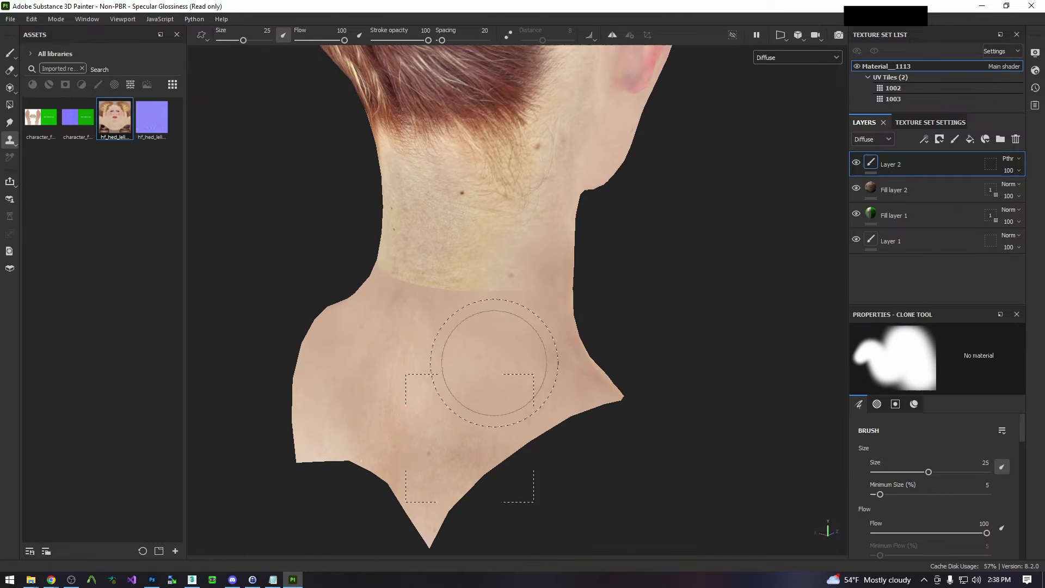
mouse_move(535, 379)
left_mouse_down("alt")
mouse_move(424, 374)
mouse_move(508, 360)
left_mouse_up("alt")
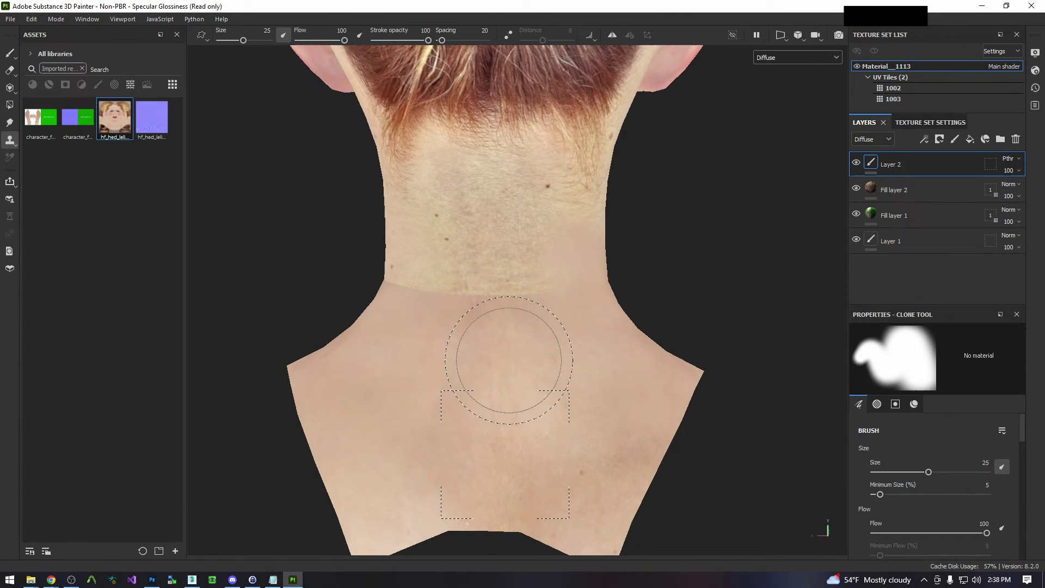
mouse_move(503, 288)
left_mouse_down("alt")
mouse_move(541, 373)
mouse_move(517, 364)
left_mouse_up("alt")
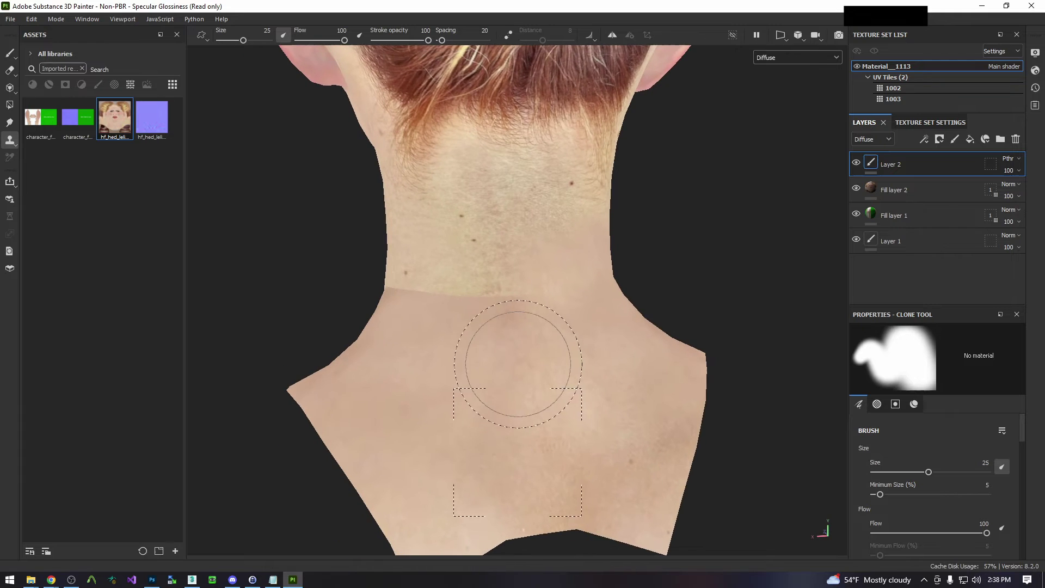
mouse_move(493, 283)
left_mouse_down("alt")
mouse_move(599, 404)
mouse_move(599, 364)
mouse_move(574, 373)
left_mouse_up("alt")
mouse_move(565, 250)
left_mouse_down("alt")
mouse_move(488, 252)
mouse_move(480, 432)
mouse_move(630, 303)
mouse_move(492, 322)
mouse_move(513, 257)
mouse_move(497, 321)
mouse_move(539, 375)
mouse_move(553, 369)
mouse_move(550, 391)
mouse_move(497, 366)
mouse_move(506, 361)
left_mouse_up("alt")
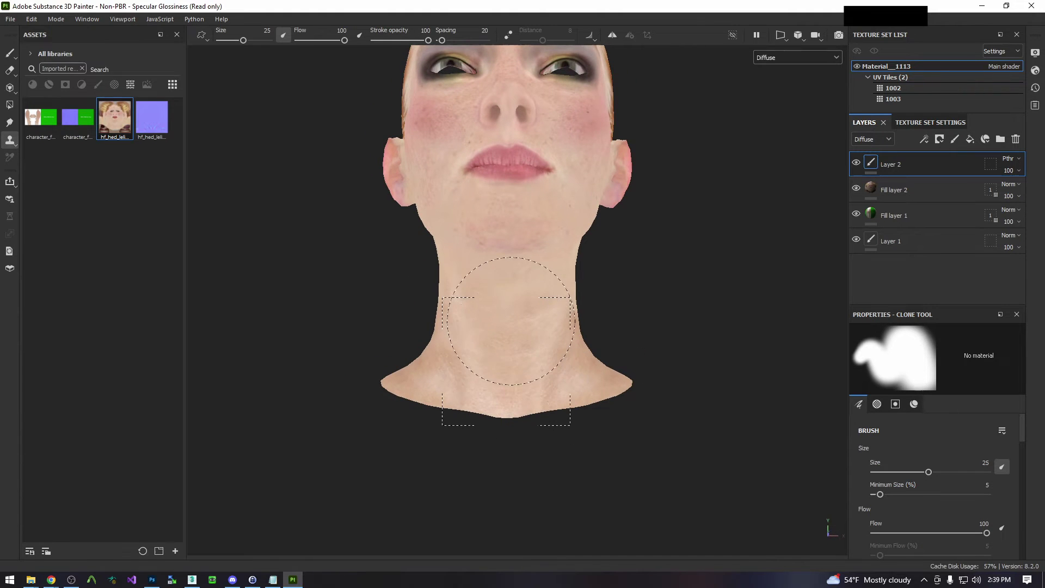
left_click_drag(510, 321, 763, 370, "alt")
scroll(660, 375, "up", 3)
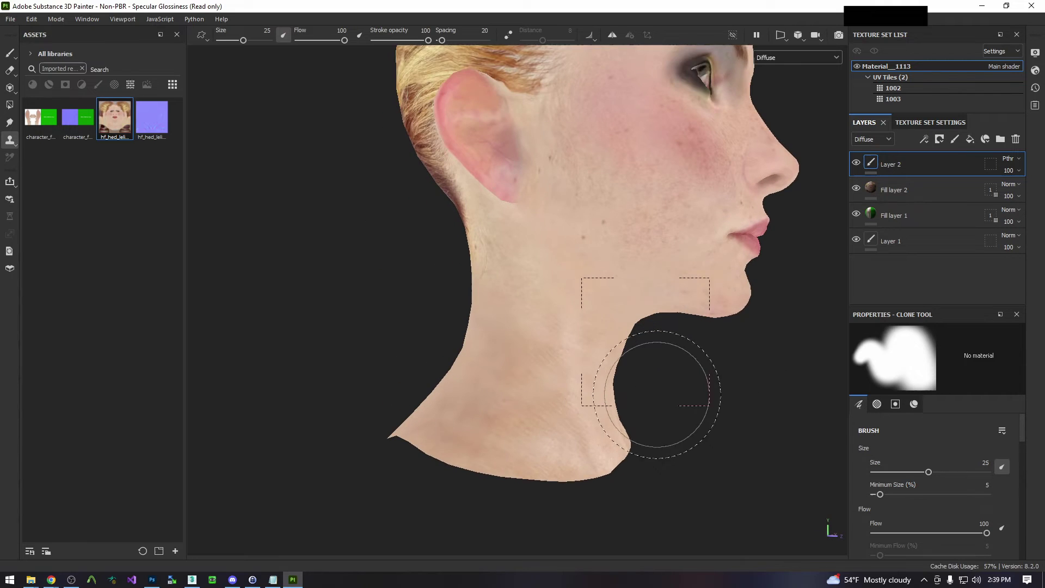
mouse_move(660, 375)
middle_mouse_down("alt")
mouse_move(707, 392)
mouse_move(717, 417)
middle_mouse_up("alt")
scroll(718, 397, "up", 2)
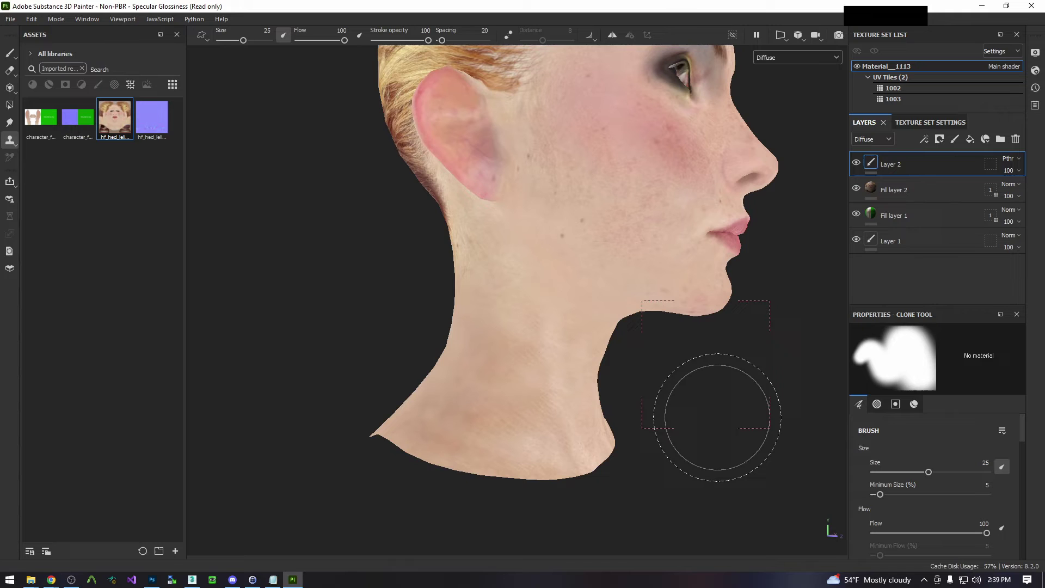
Open Export Textures and set Padding to Dilation + transparent
left_click(10, 19)
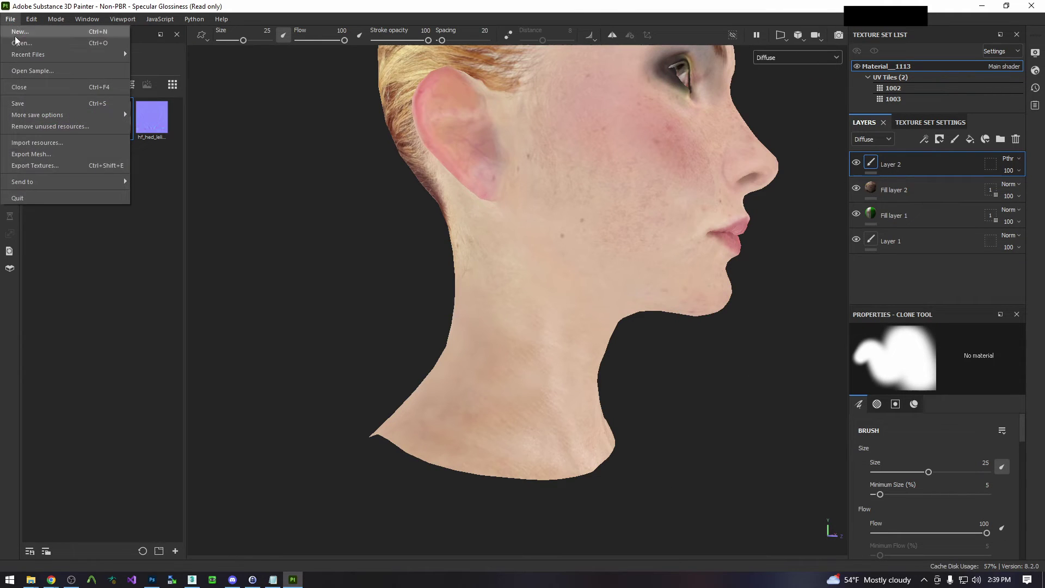
left_click(52, 166)
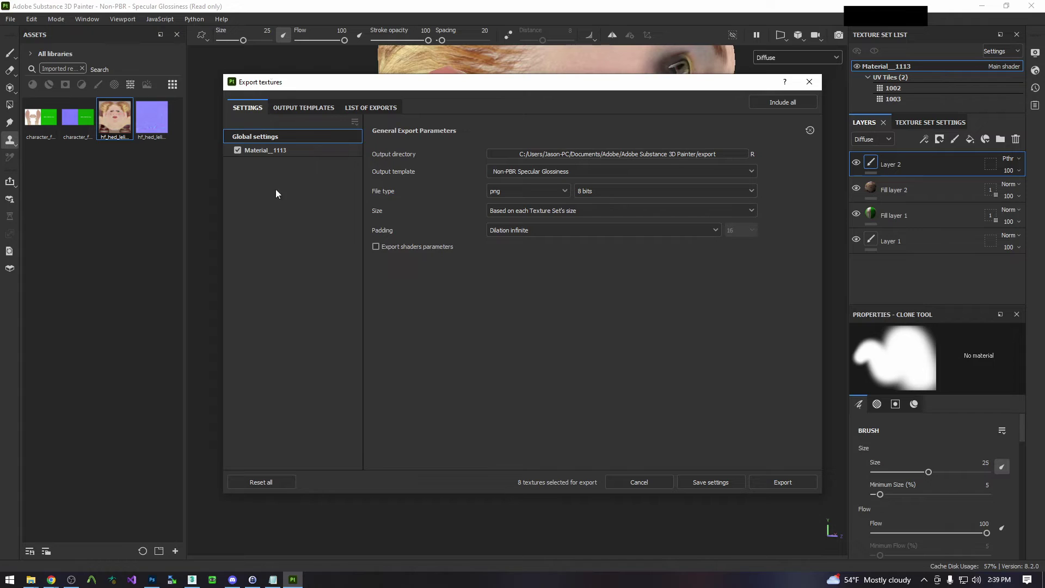
left_click(270, 150)
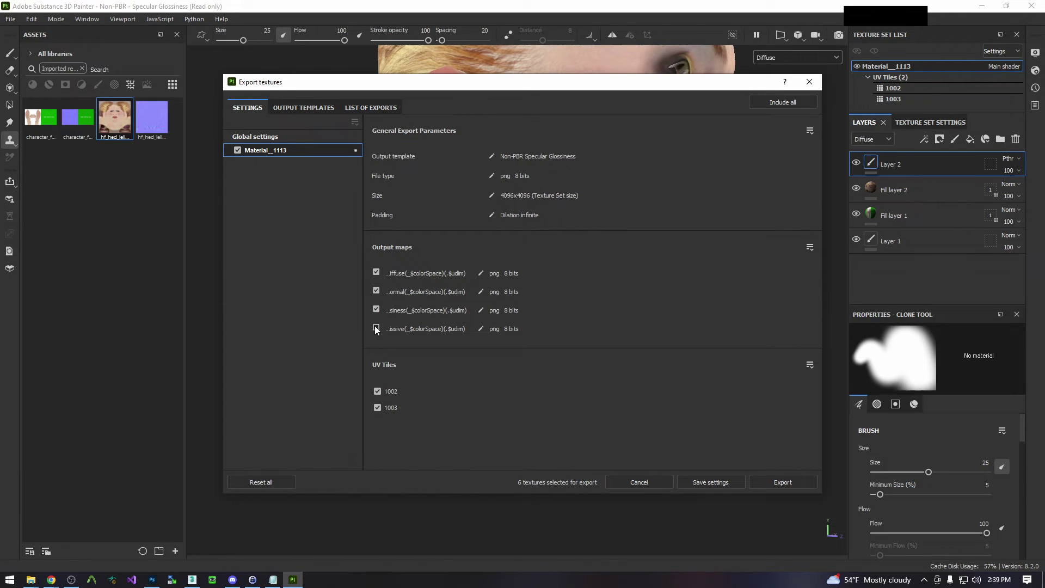
left_click(267, 136)
left_click(547, 231)
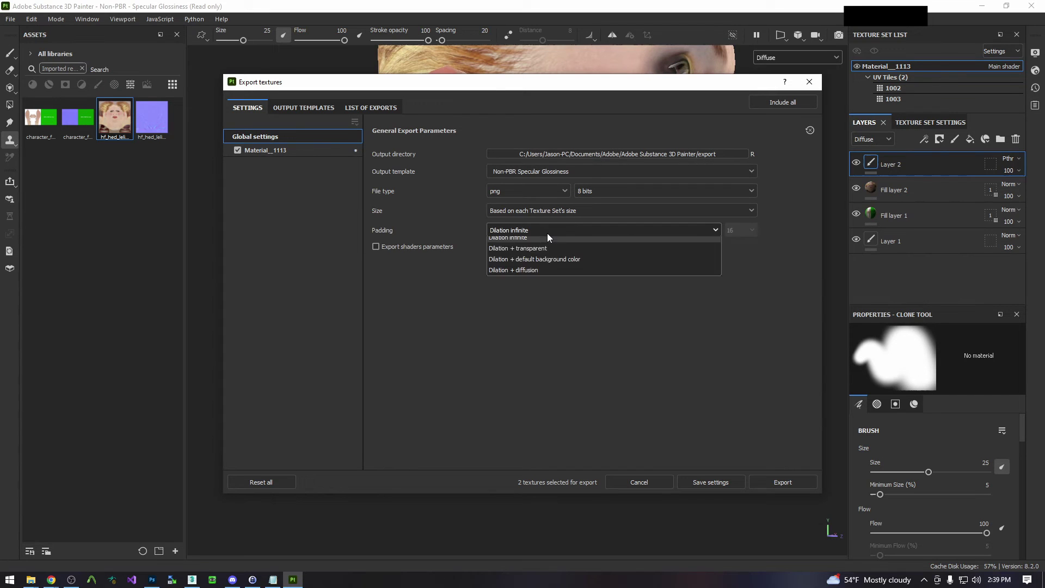
left_click(538, 267)
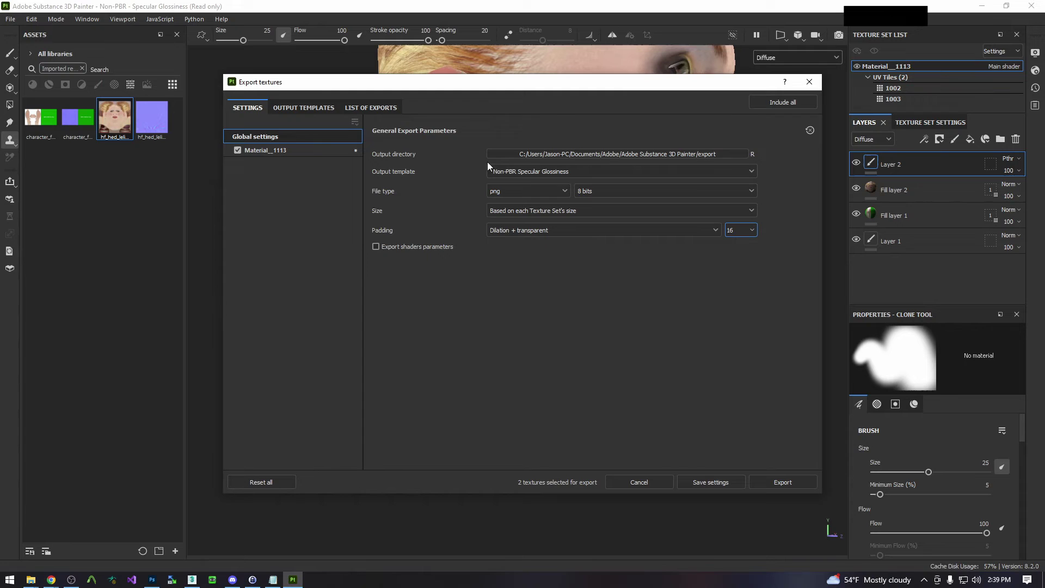
Browse to the Desktop _temp\SubPaintTutorial folder for the output directory
left_click(619, 155)
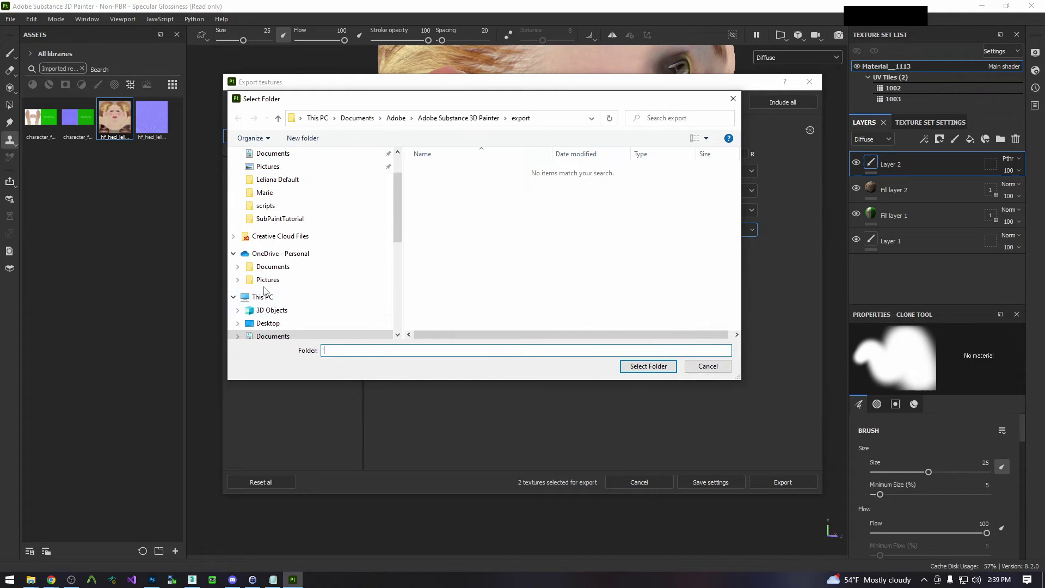
left_click(268, 323)
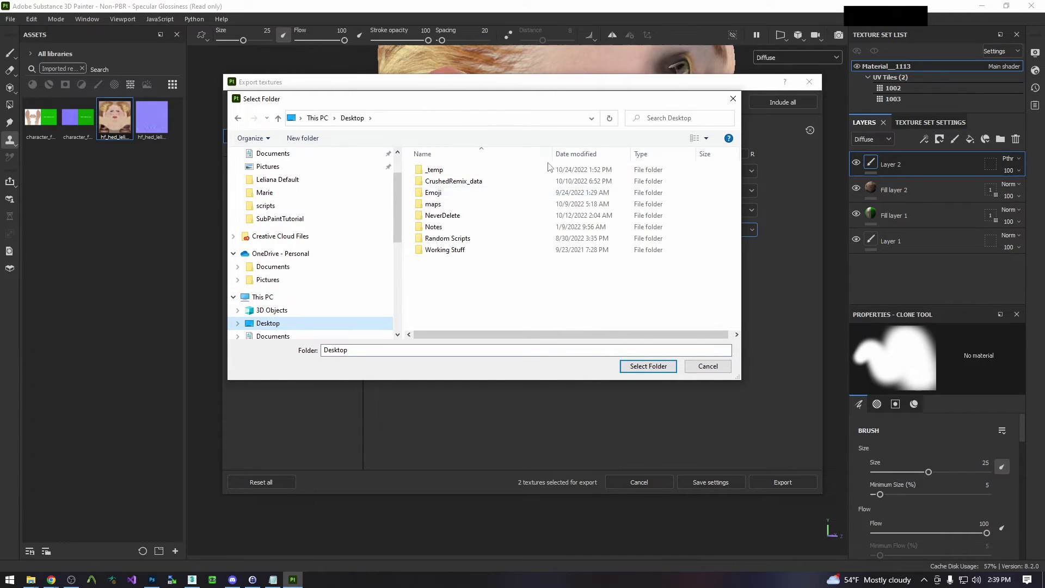
double_click(433, 171)
left_click(573, 184)
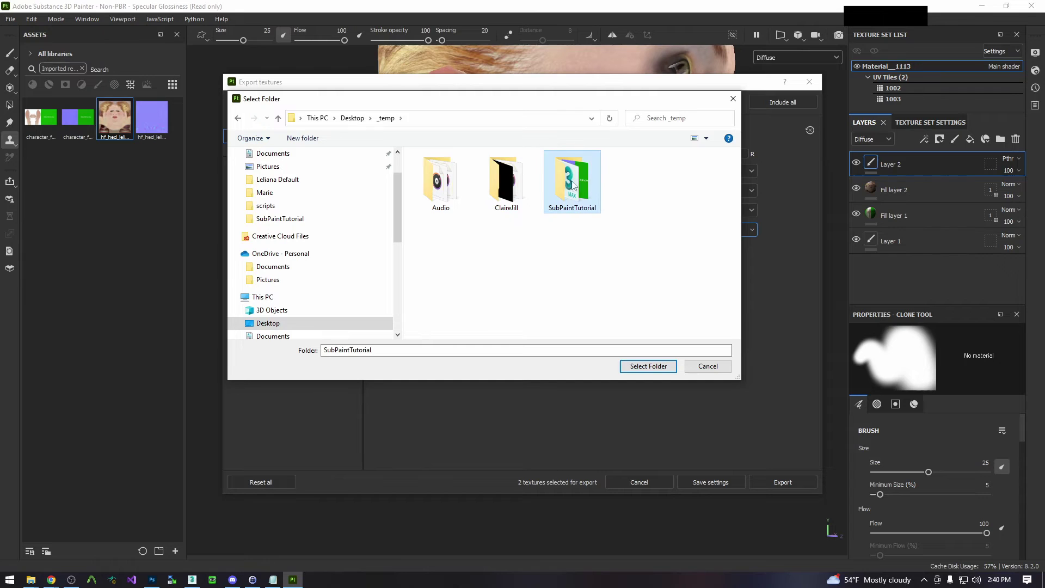
double_click(573, 184)
Create a new _out folder there, set it as output directory, and export the diffuse textures
right_click(483, 212)
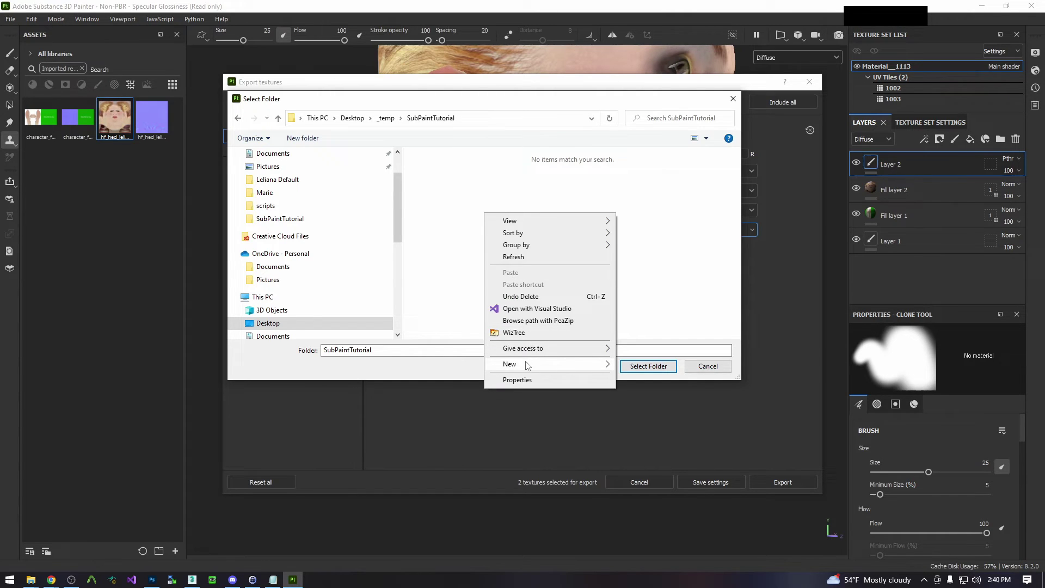
mouse_move(552, 365)
left_click(634, 365)
key("BackSpace")
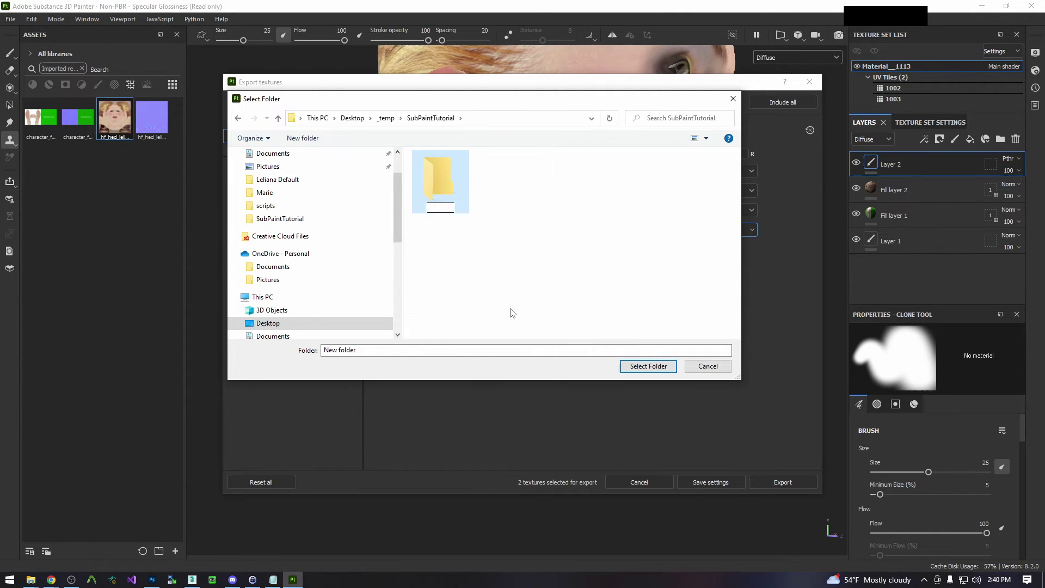
left_click(451, 170)
double_click(450, 171)
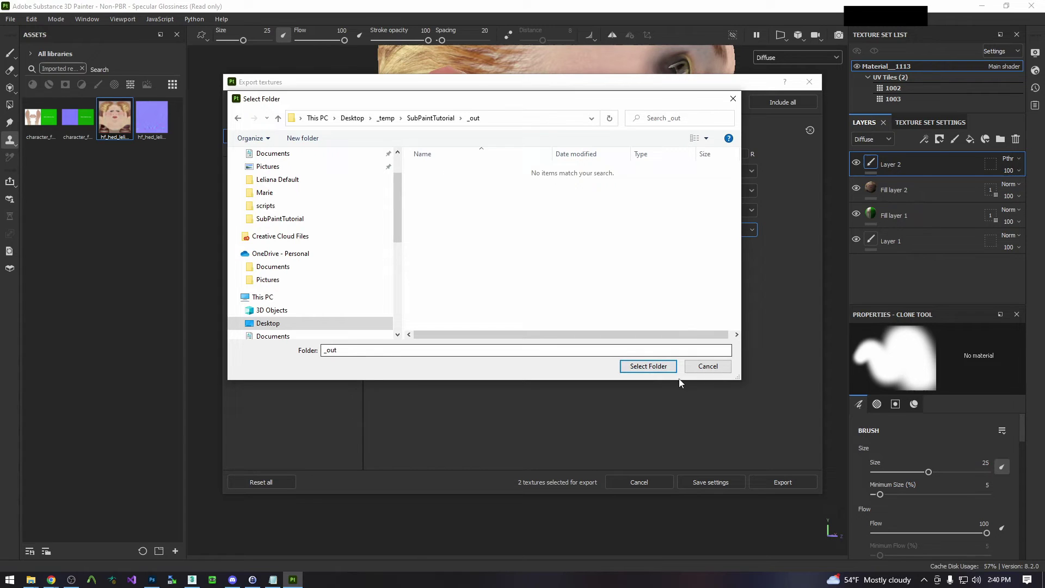
left_click(661, 367)
left_click_drag(574, 89, 545, 85)
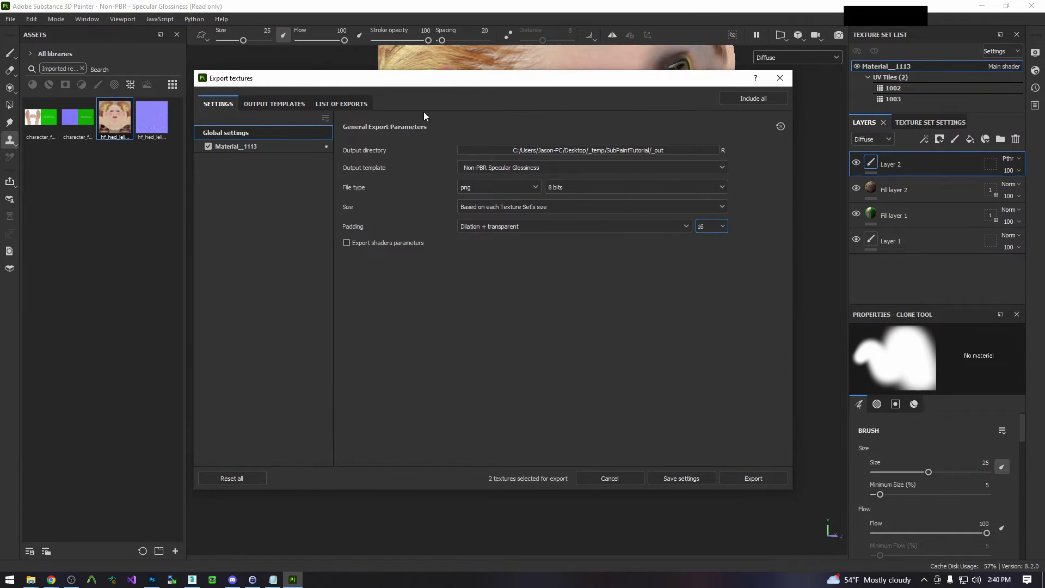
left_click(752, 477)
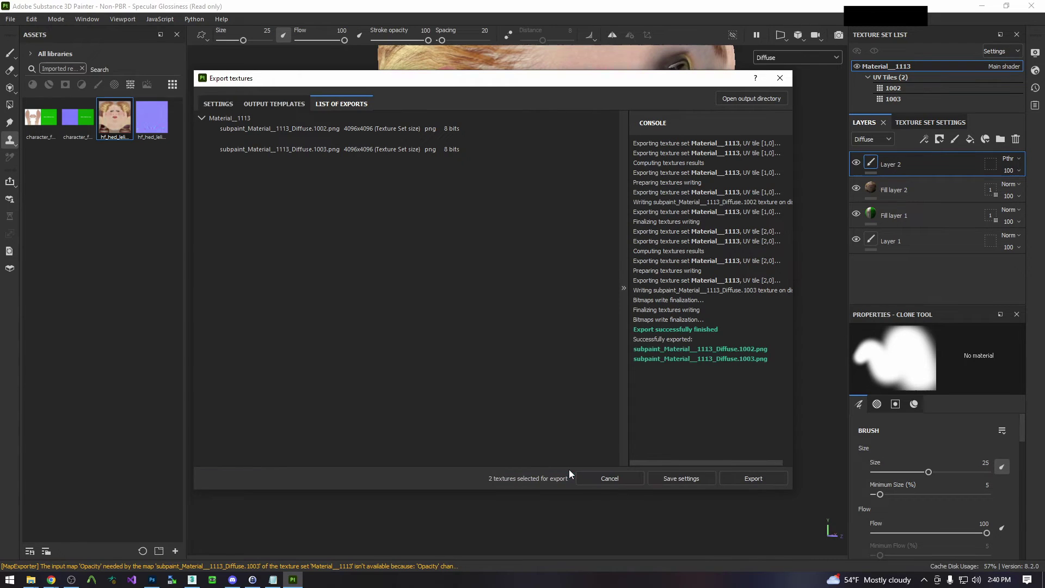
In Photoshop, open both exported Diffuse.1002 and Diffuse.1003 textures from the _out folder
left_click(152, 580)
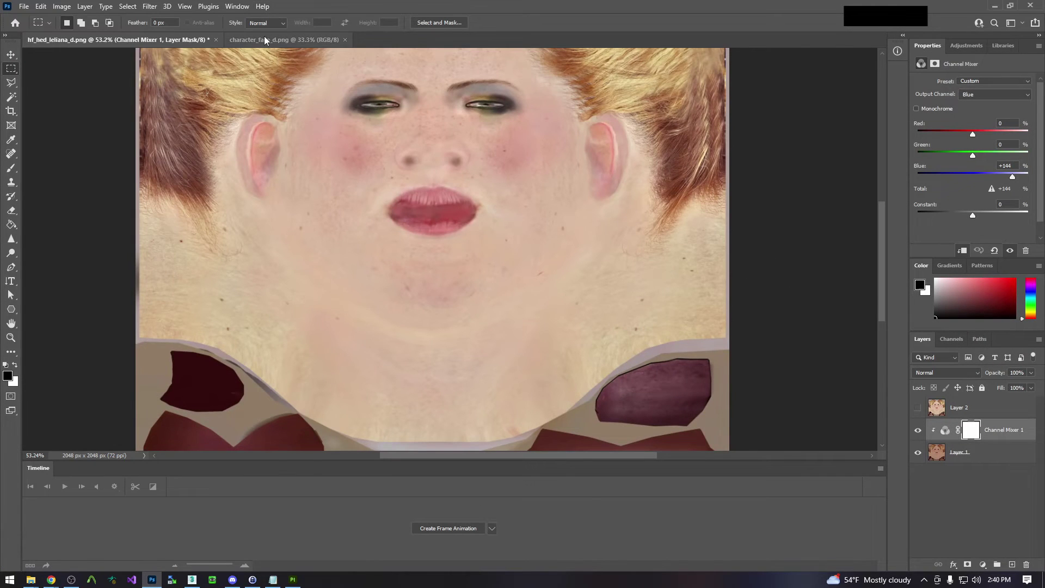
left_click(283, 40)
left_click(136, 40)
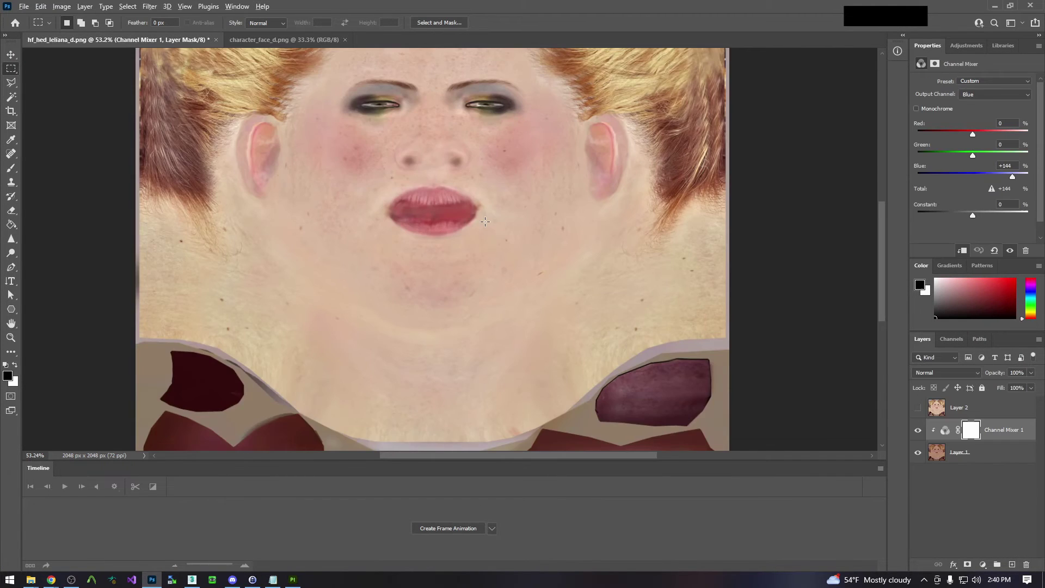
left_click(23, 7)
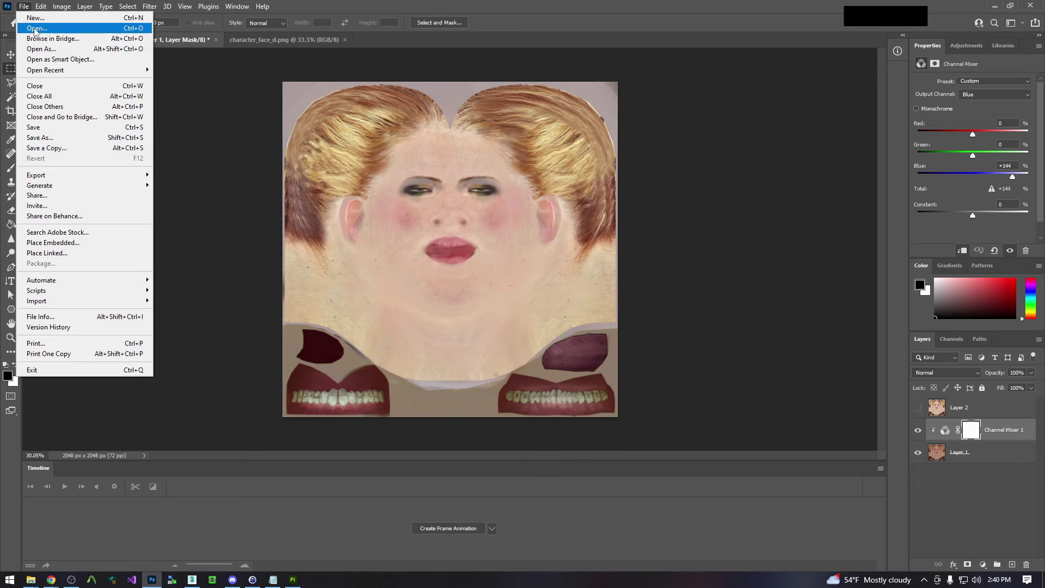
left_click(34, 28)
double_click(244, 103)
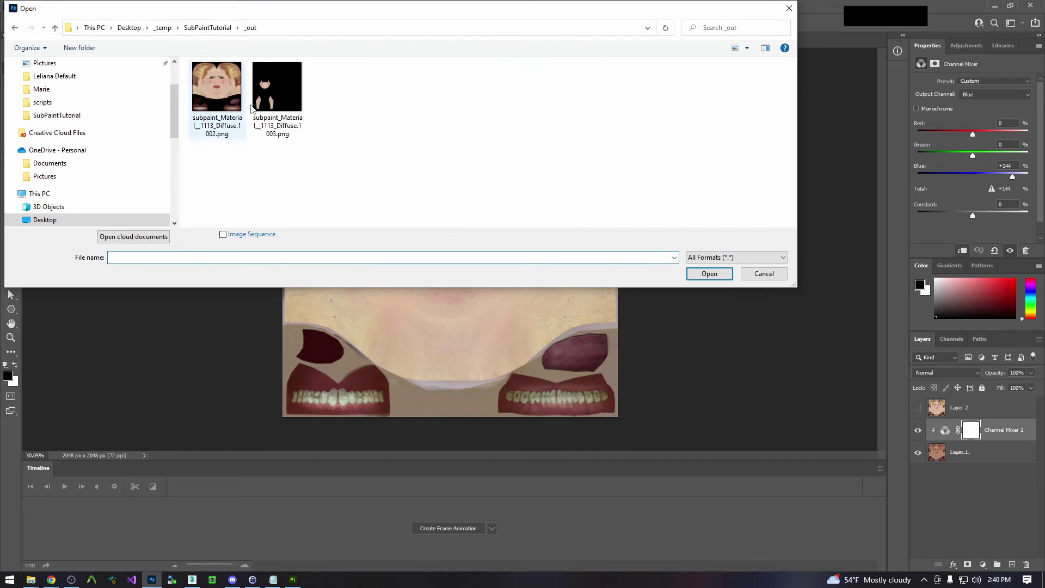
left_click(217, 93)
left_click(275, 92, "ctrl")
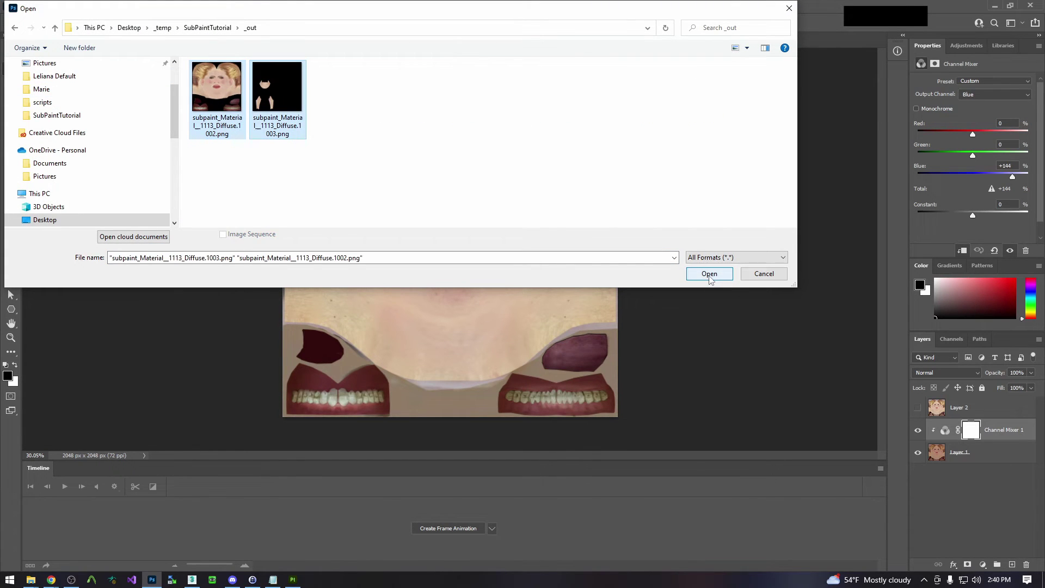
left_click(709, 274)
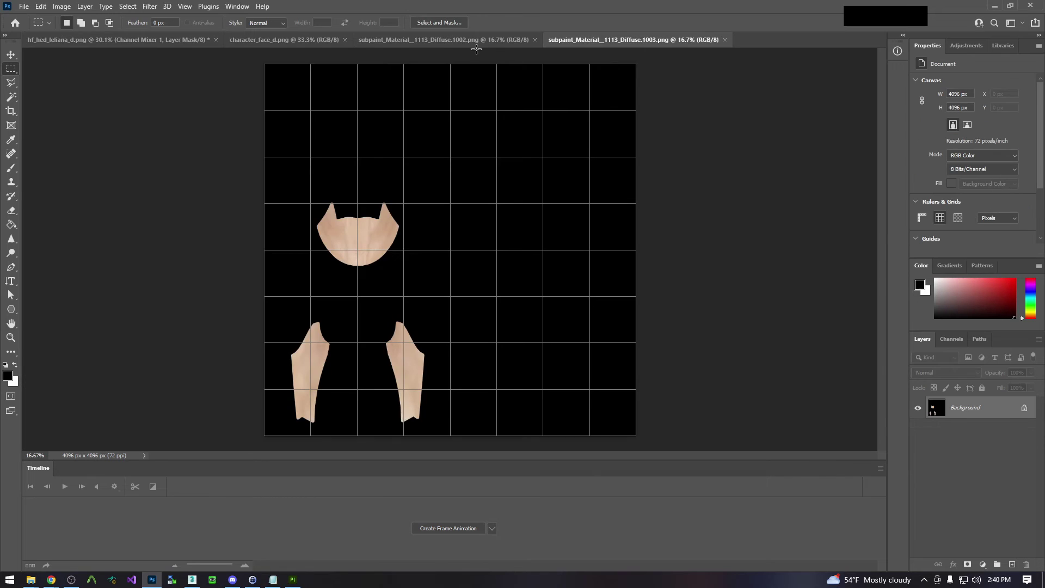
Check the current image size of the hf_hed_leliana_d.png head texture without changing it
left_click(444, 40)
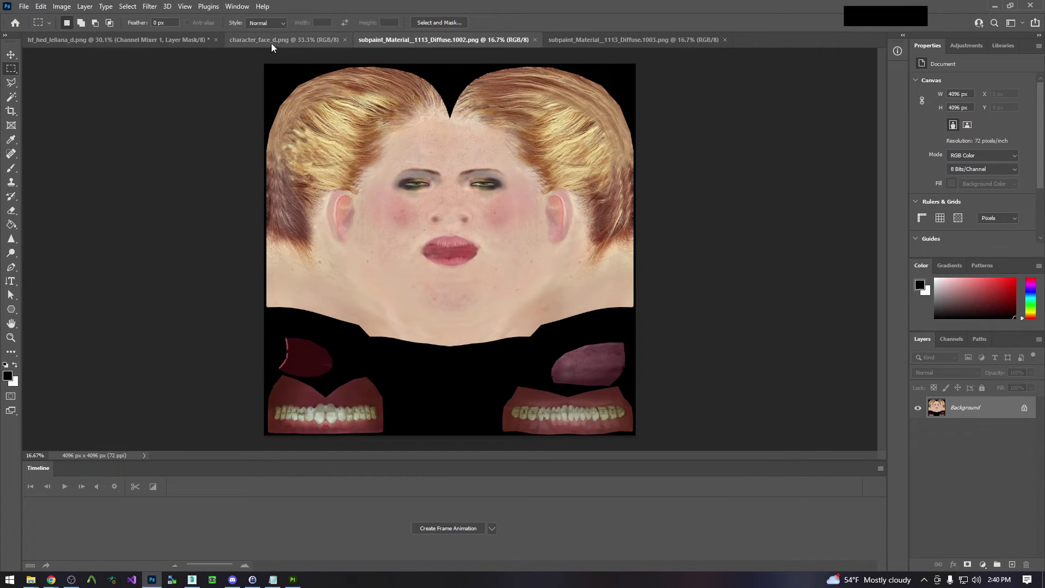
left_click(234, 41)
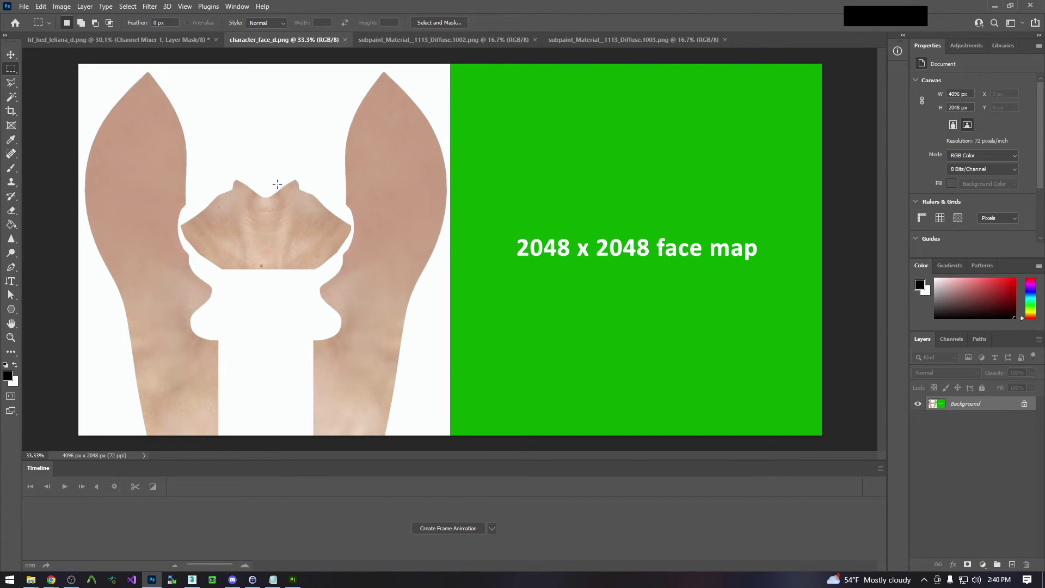
left_click(106, 43)
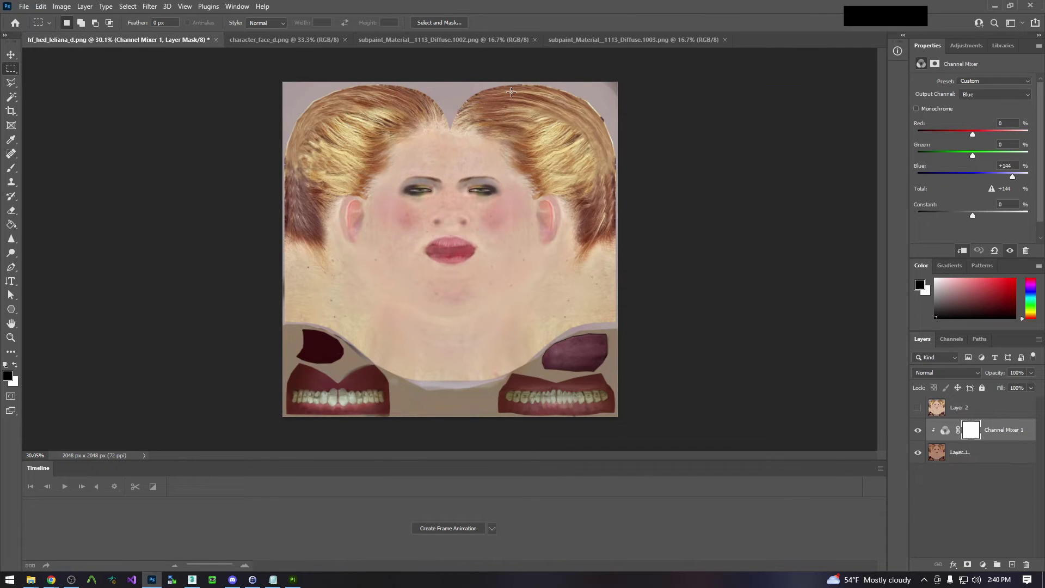
left_click(61, 6)
left_click(76, 88)
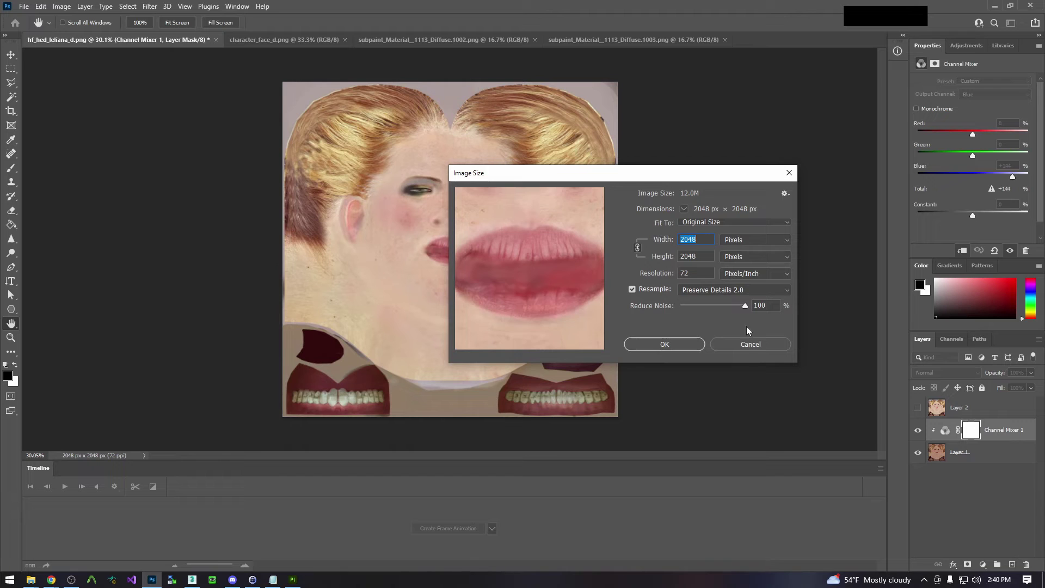
left_click(746, 345)
Resize Diffuse.1002 to 2048 pixels with Reduce Noise set to 0
left_click(392, 41)
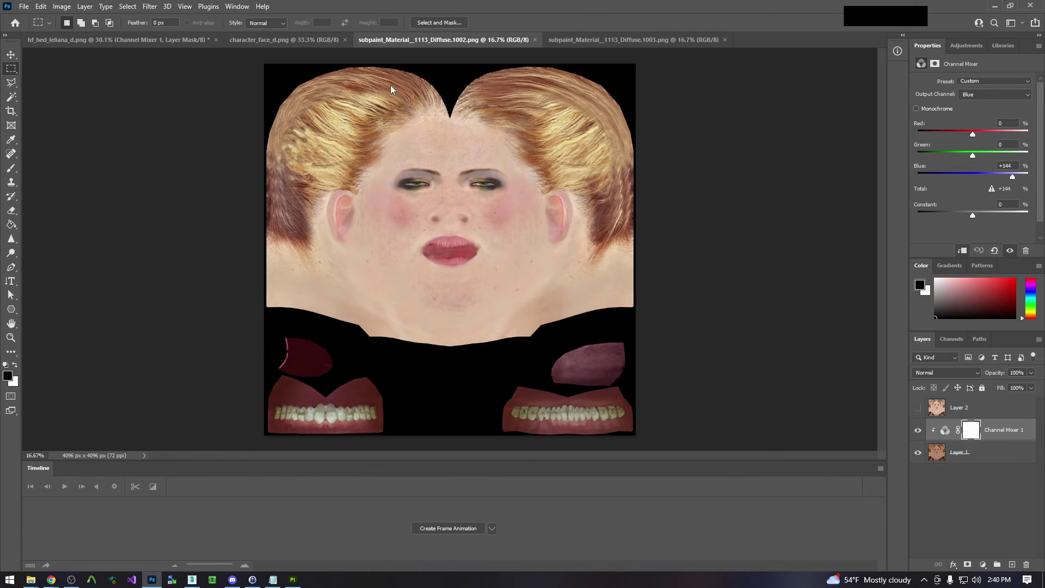
left_click(61, 6)
left_click(82, 88)
type("2048")
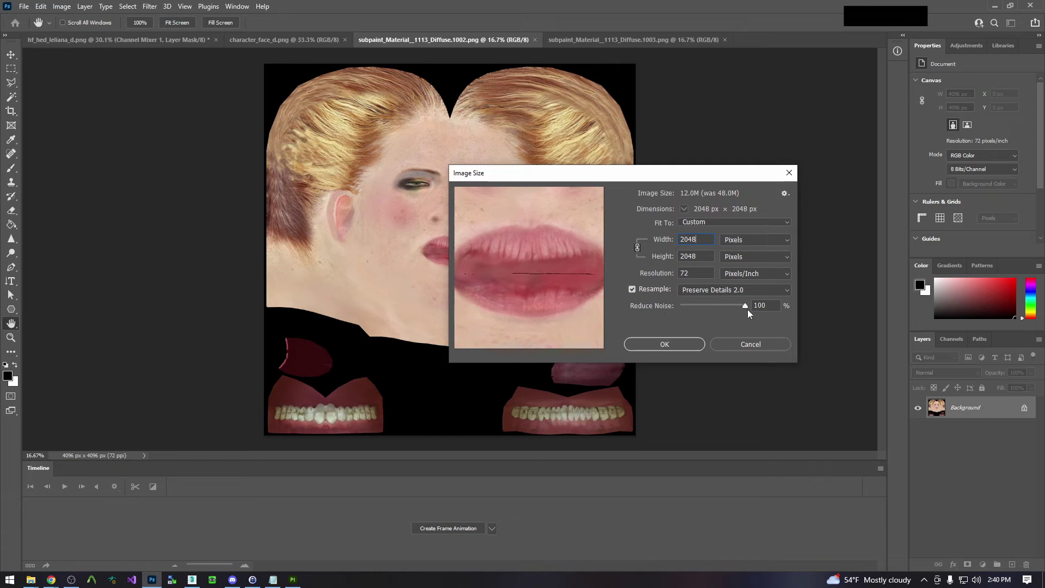
left_click_drag(745, 306, 679, 306)
key("Return")
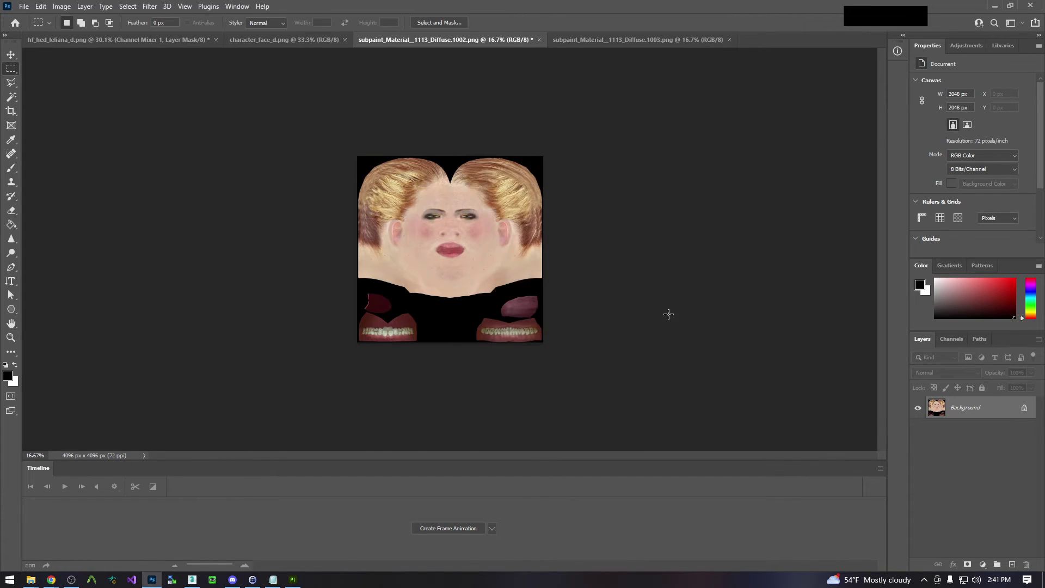
Paste the resized face texture into hf_hed_leliana_d as Layer 3, moved above Layer 2
key("ctrl+a")
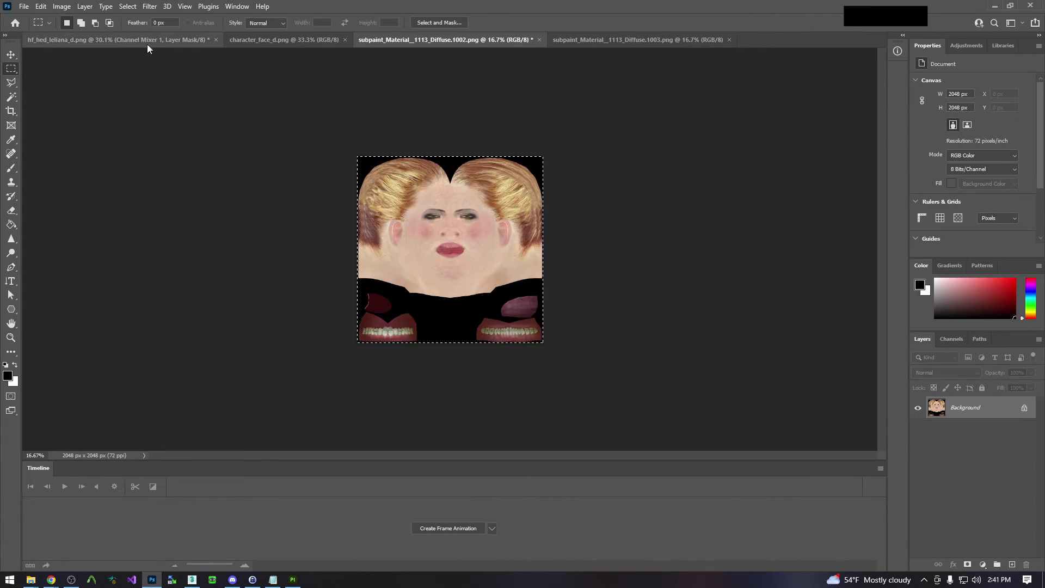
left_click(122, 39)
key("ctrl+v")
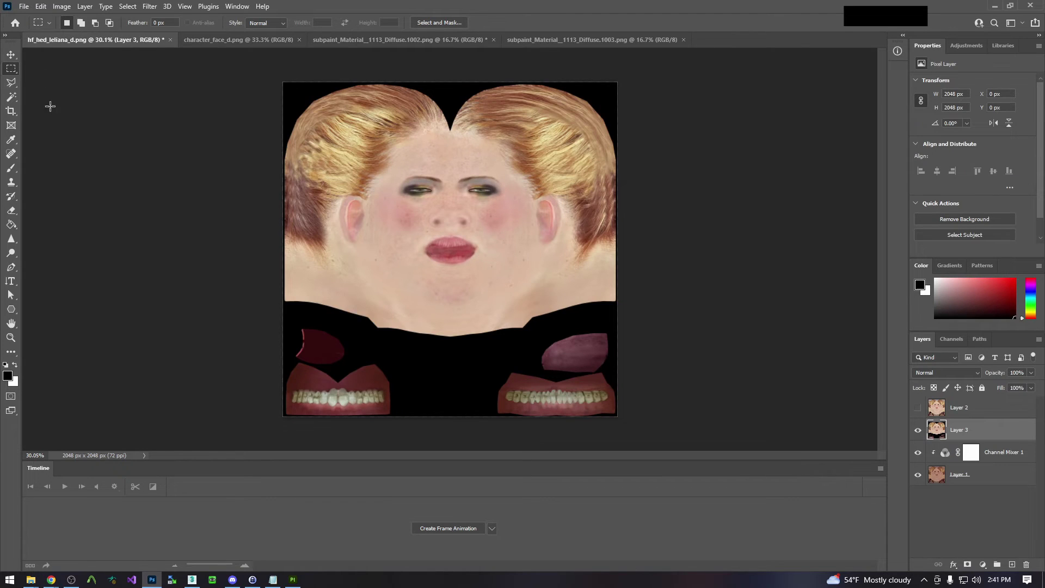
left_click(11, 102)
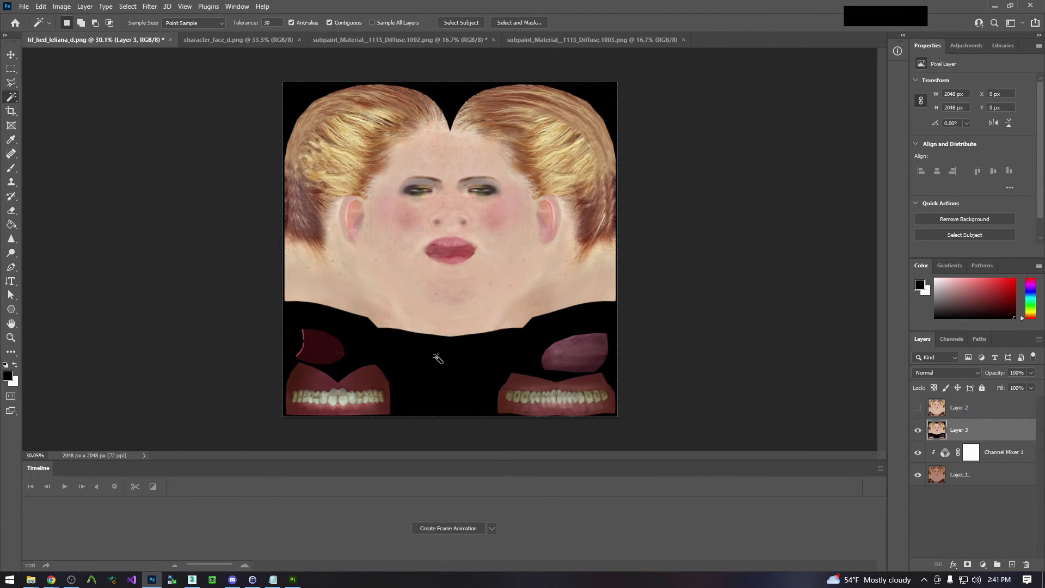
left_click_drag(977, 435, 958, 402)
Magic Wand Layer 3's black areas, expand the selection by 2 pixels, and delete them
left_click(454, 371)
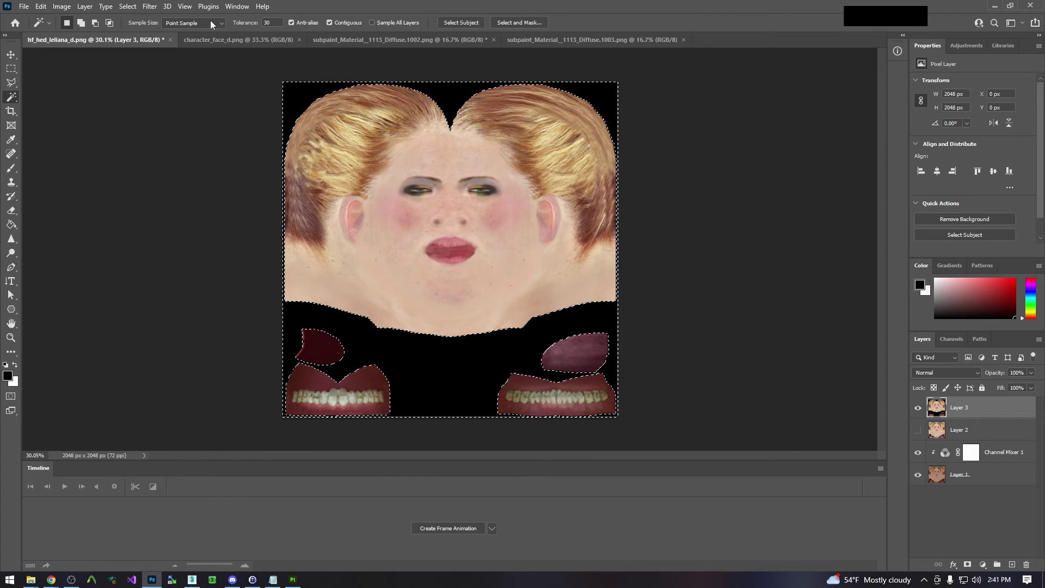
left_click(127, 6)
mouse_move(165, 172)
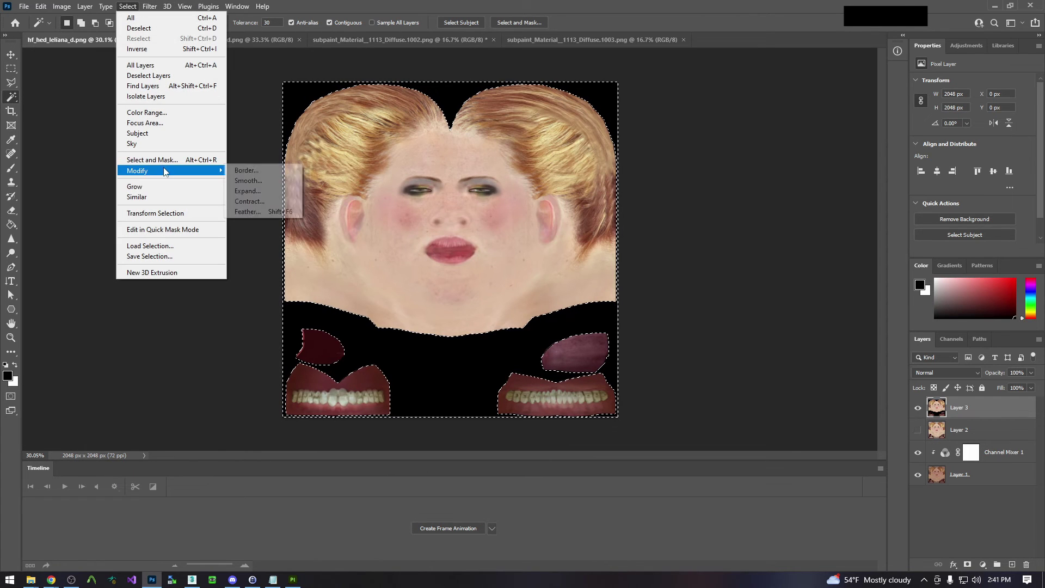
left_click(247, 190)
left_click(845, 258)
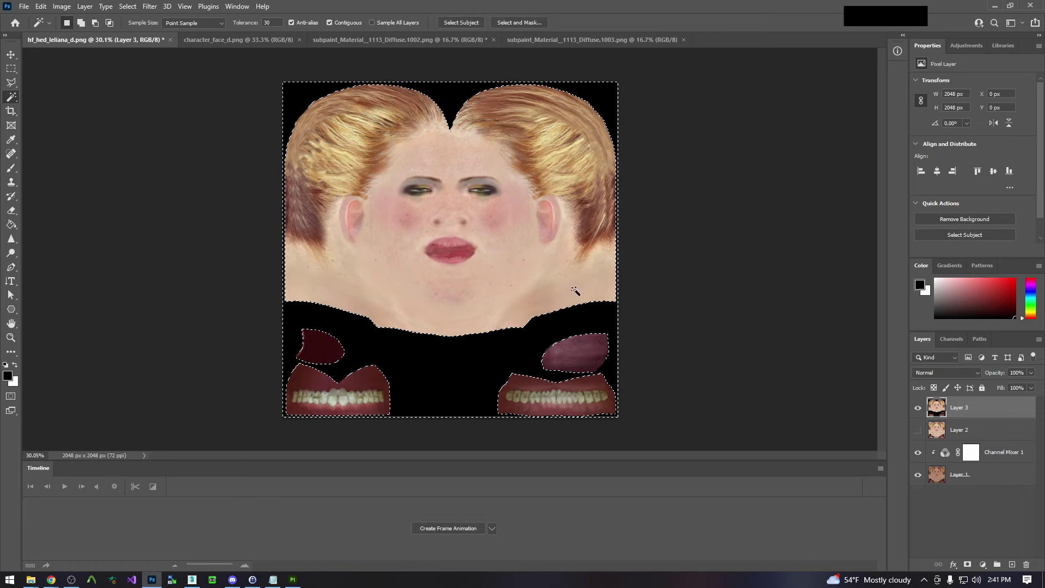
key("Delete")
key("ctrl+d")
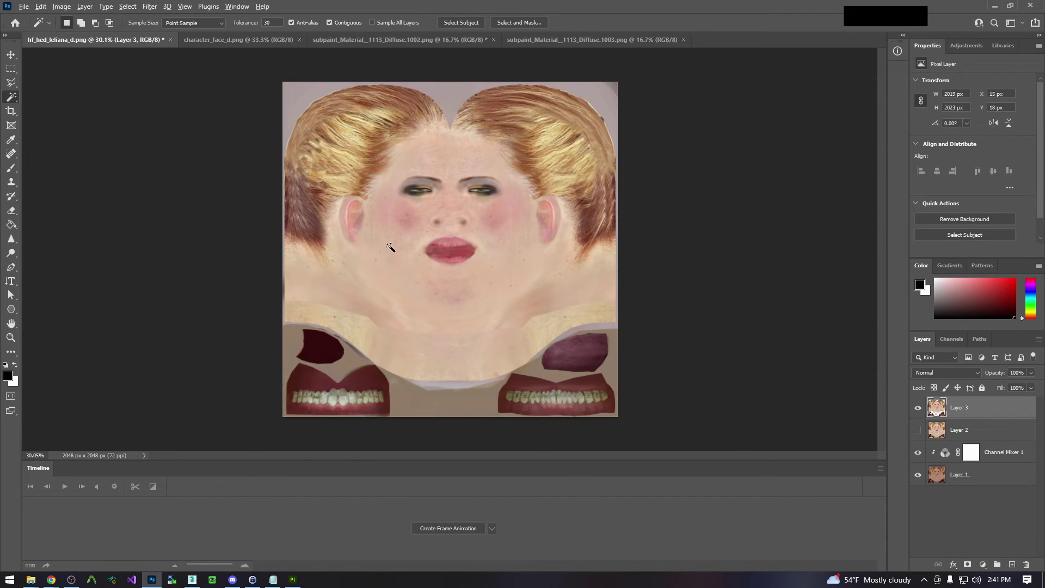
Toggle Layer 3 to compare before and after, then save as hf_hed_leliana_d.psd
scroll(413, 251, "up", 3, "alt")
left_click(918, 408)
left_click(918, 408)
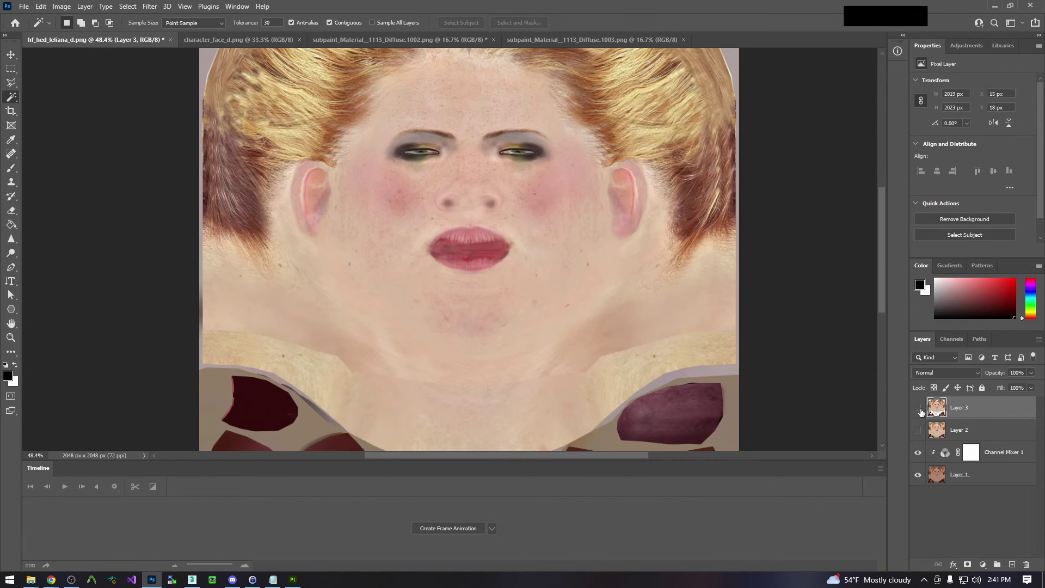
left_click(918, 408)
left_click(918, 408)
key("ctrl+shift+s")
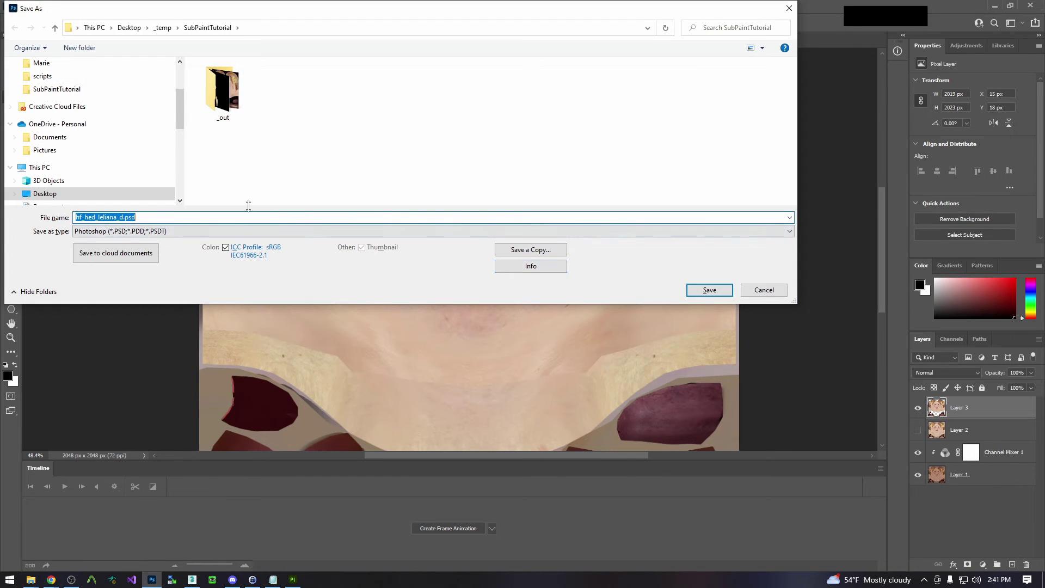
left_click(708, 290)
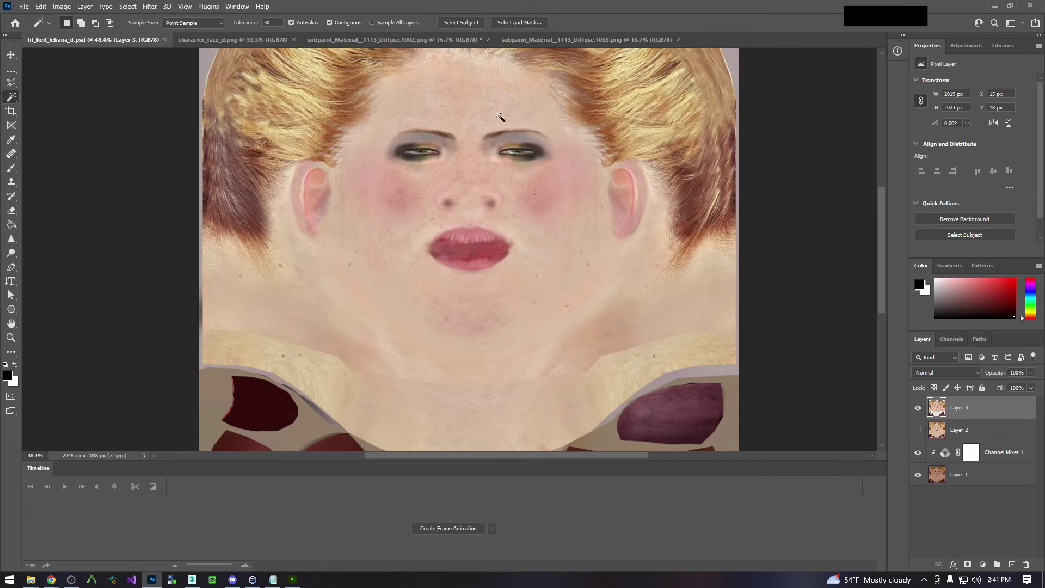
Copy the whole Diffuse.1003 texture and paste it into character_face_d as a new layer
left_click(595, 40)
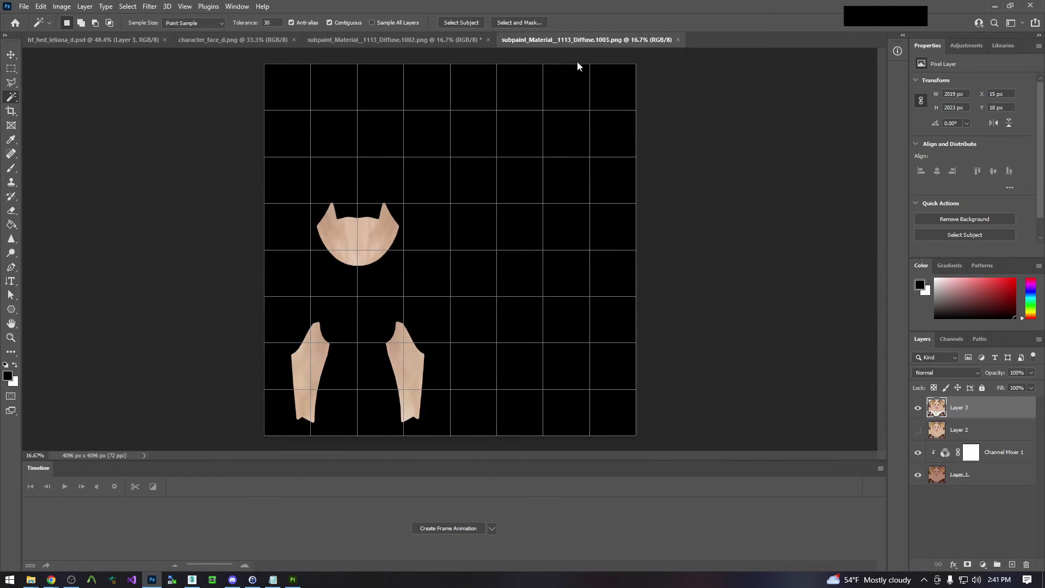
key("ctrl+apostrophe")
key("ctrl+a")
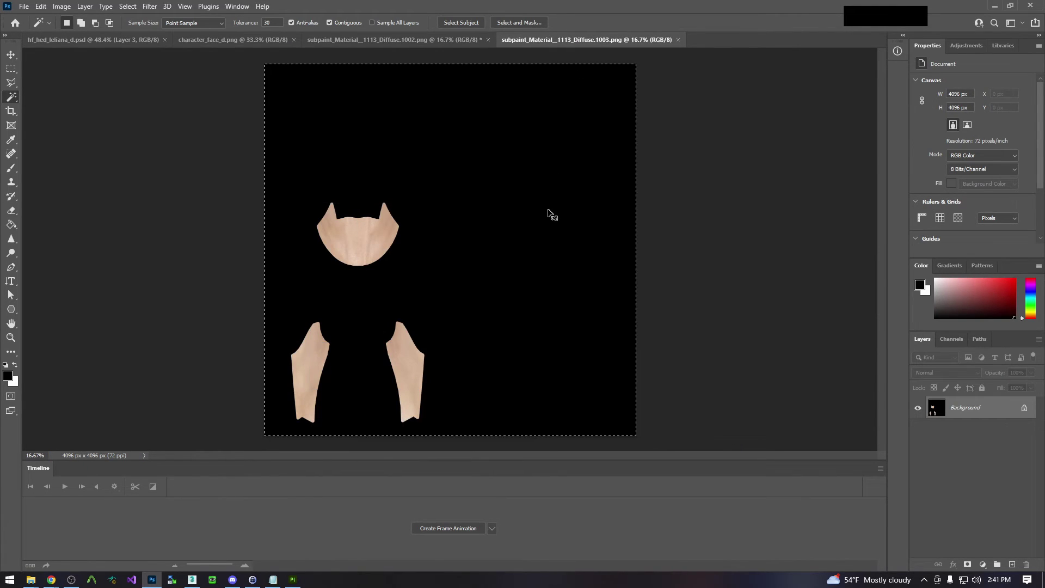
left_click(401, 39)
left_click(234, 39)
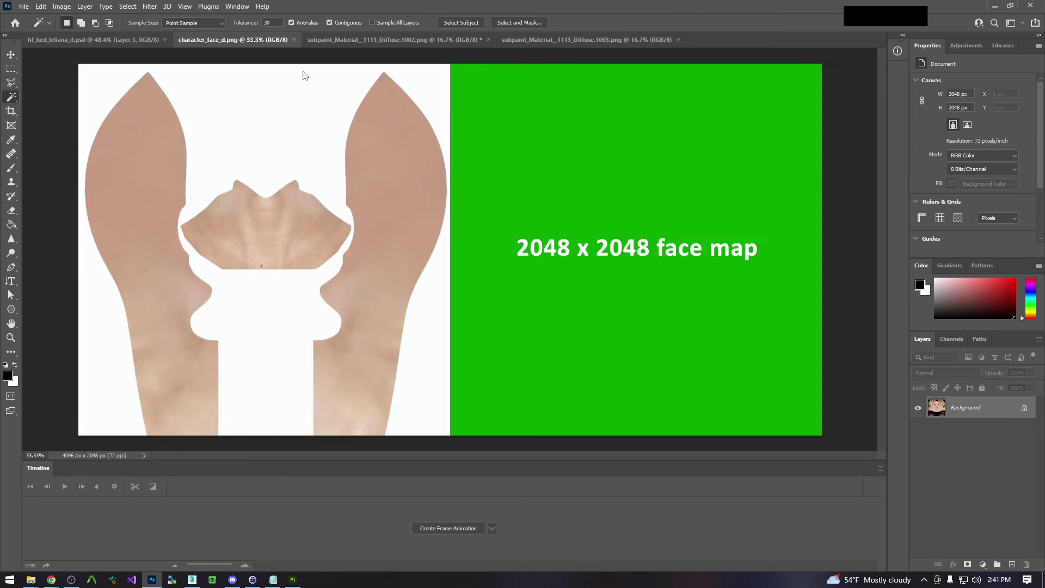
key("ctrl+v")
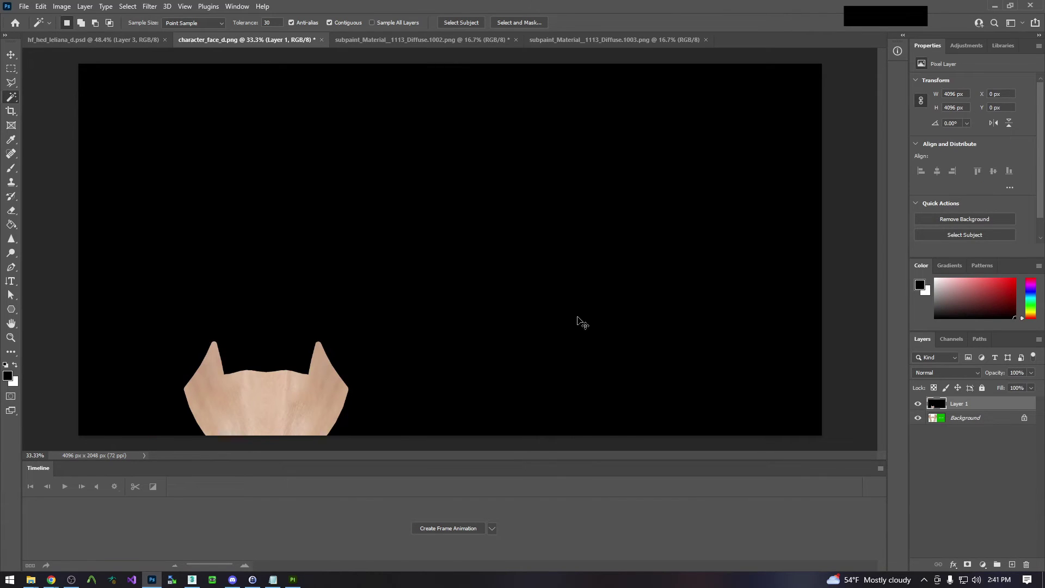
Free Transform the pasted neck layer down to 50% height
key("ctrl+t")
scroll(524, 292, "down", 5, "alt")
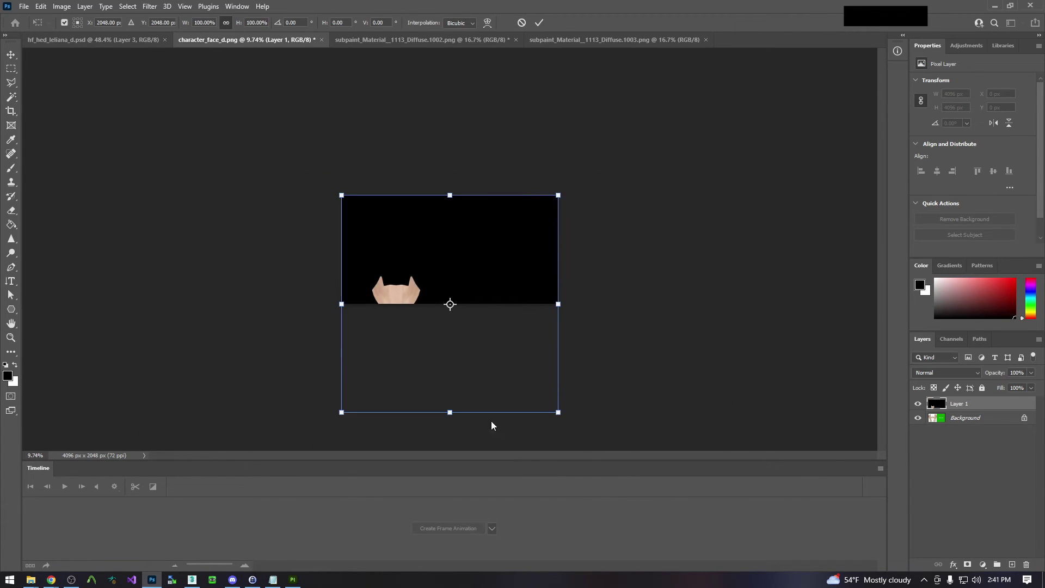
left_click_drag(448, 412, 449, 306)
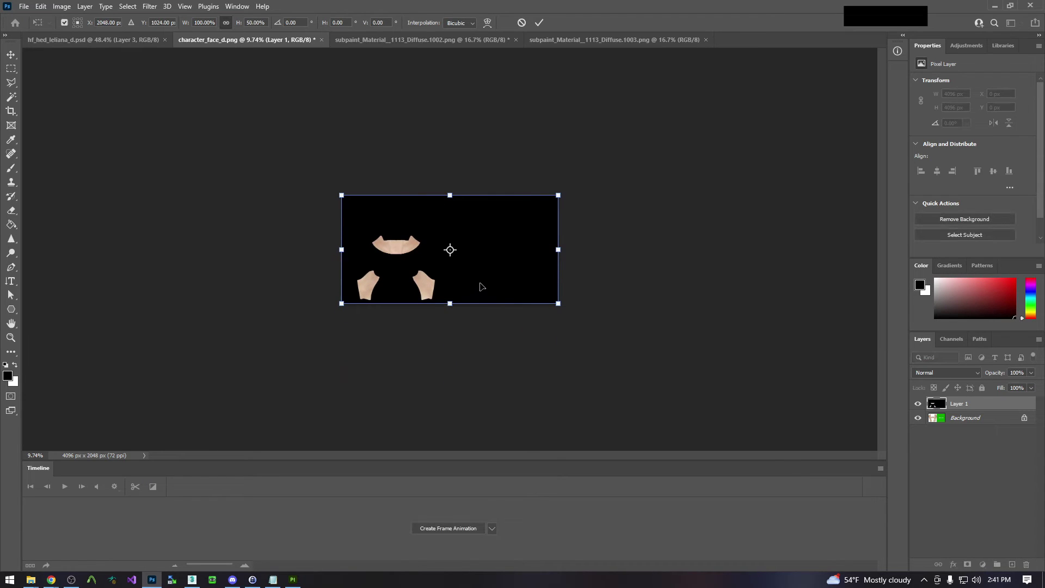
key("Return")
Delete Layer 1's black background via Magic Wand and expanded selection, then save as character_face_d.psd
key("w")
scroll(401, 266, "up", 5, "alt")
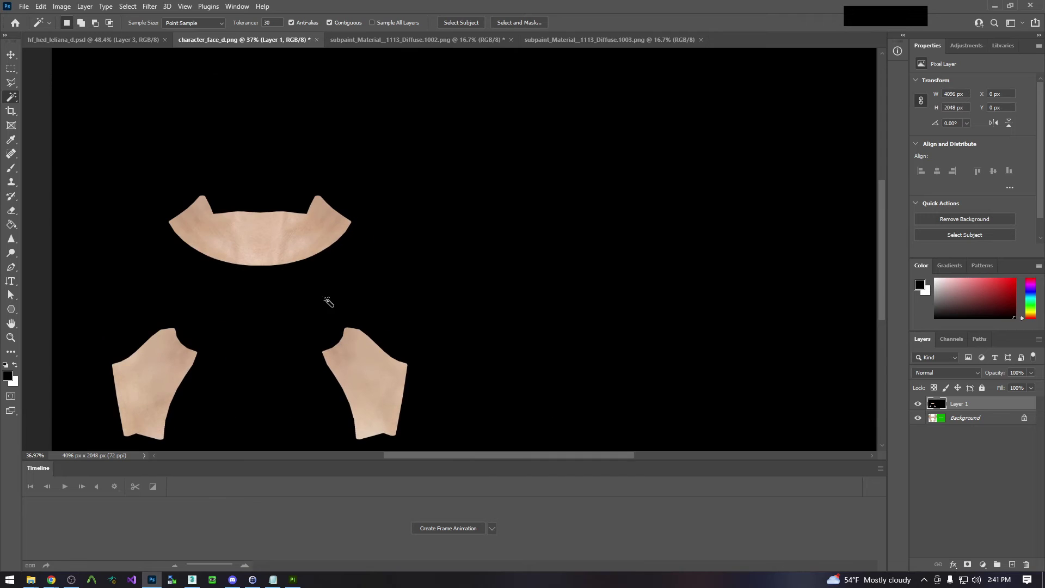
left_click(441, 221)
left_click(127, 6)
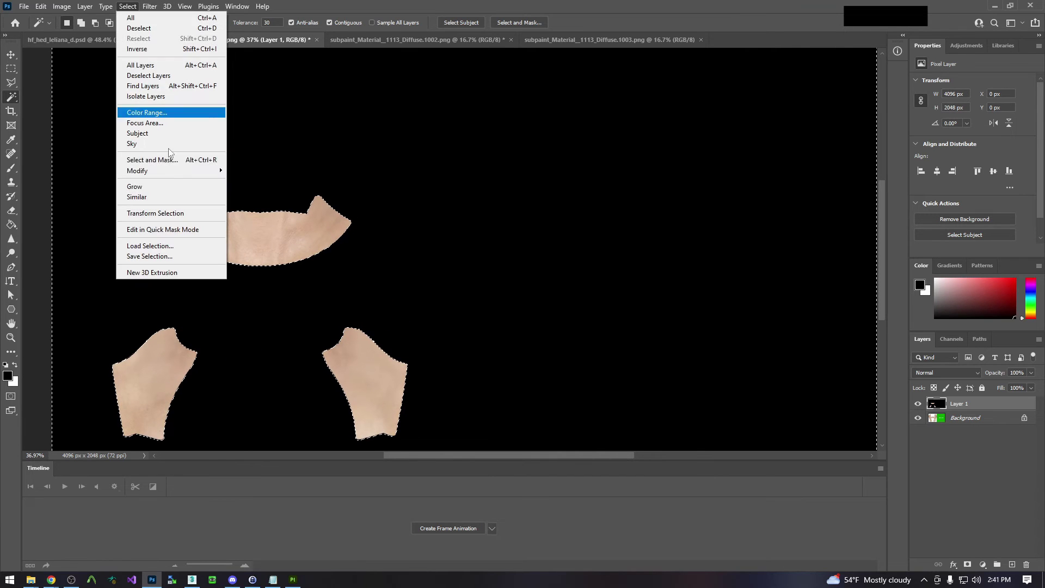
mouse_move(171, 173)
left_click(255, 191)
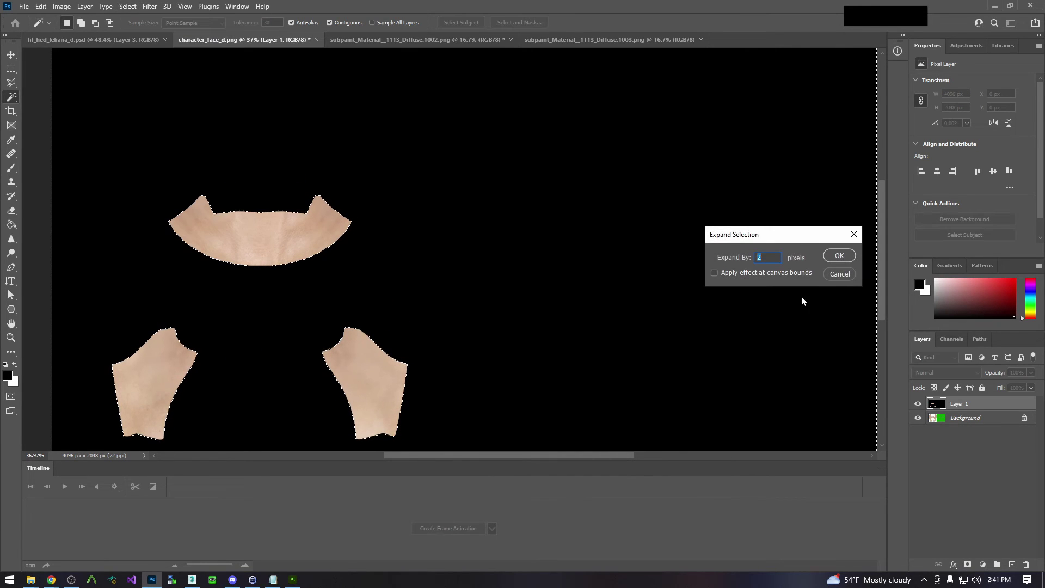
left_click(847, 254)
key("Delete")
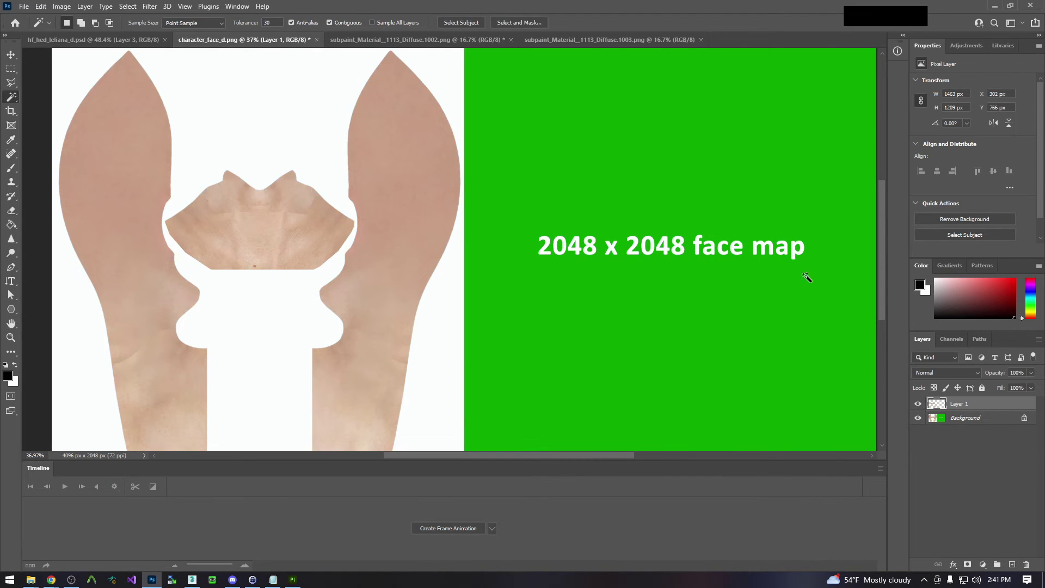
key("ctrl+shift+s")
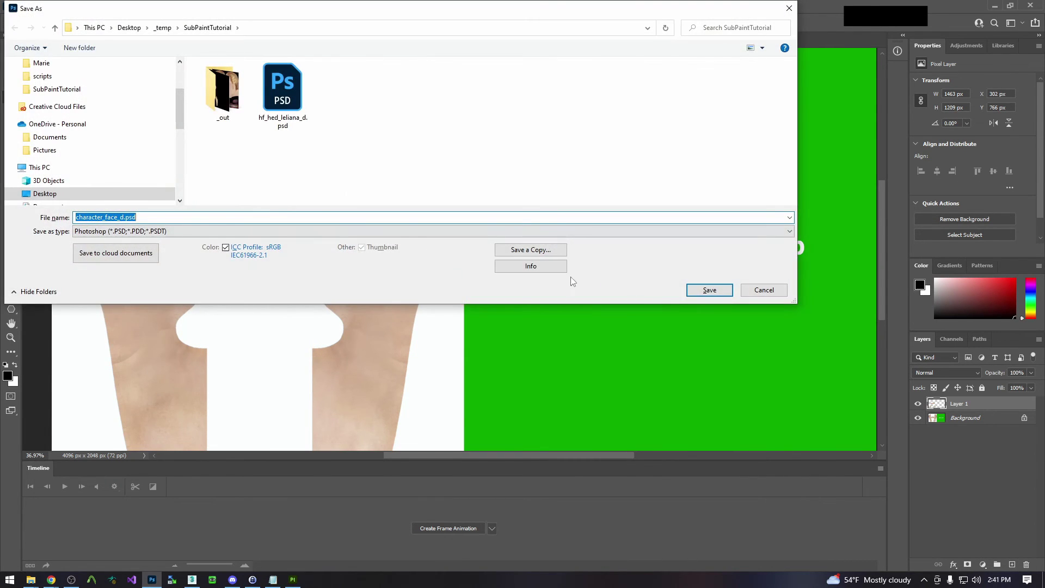
key("Return")
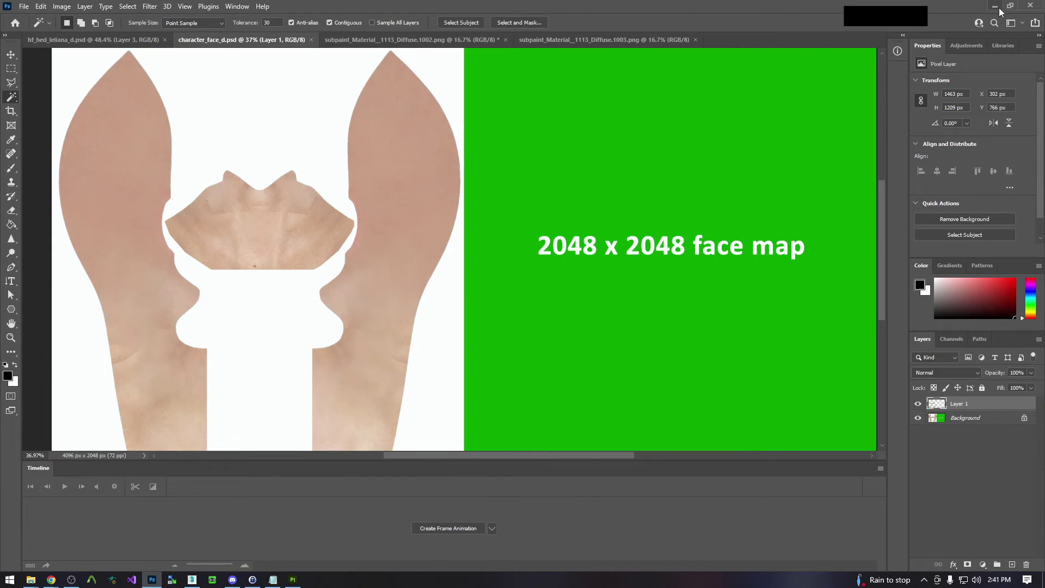
Back in 3ds Max, select and delete the head mesh
left_click(996, 7)
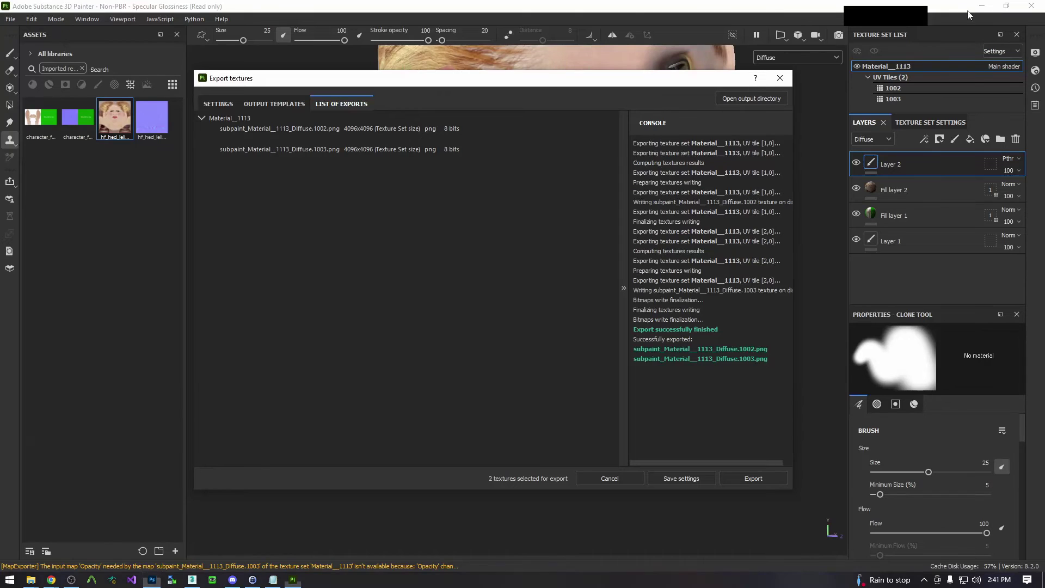
left_click(194, 580)
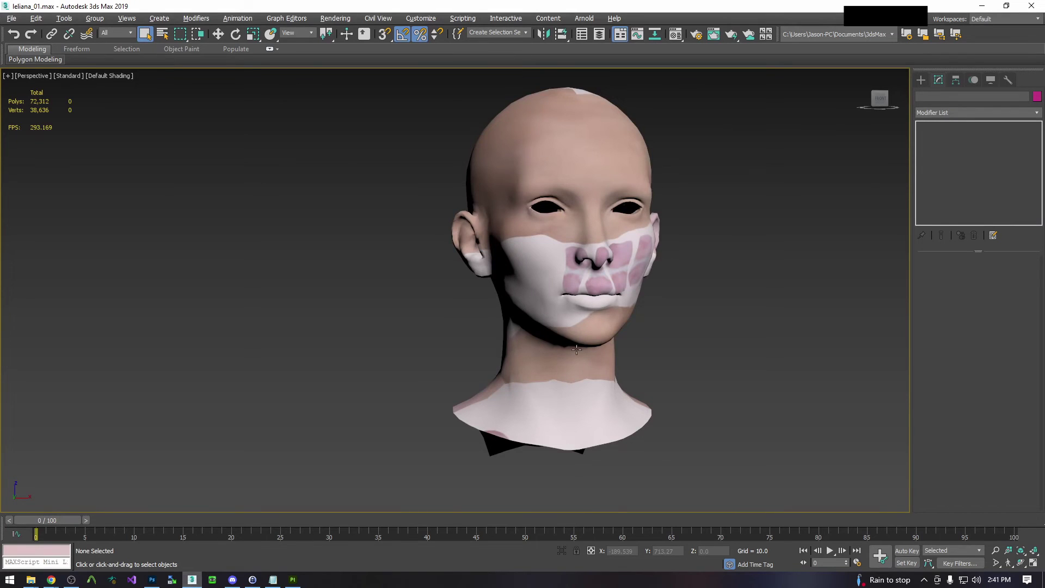
left_click(620, 306)
key("Delete")
Unhide DAZ5 BODY from the hidden objects list and orbit to a close side view of the neck
right_click(663, 308)
left_click(691, 272)
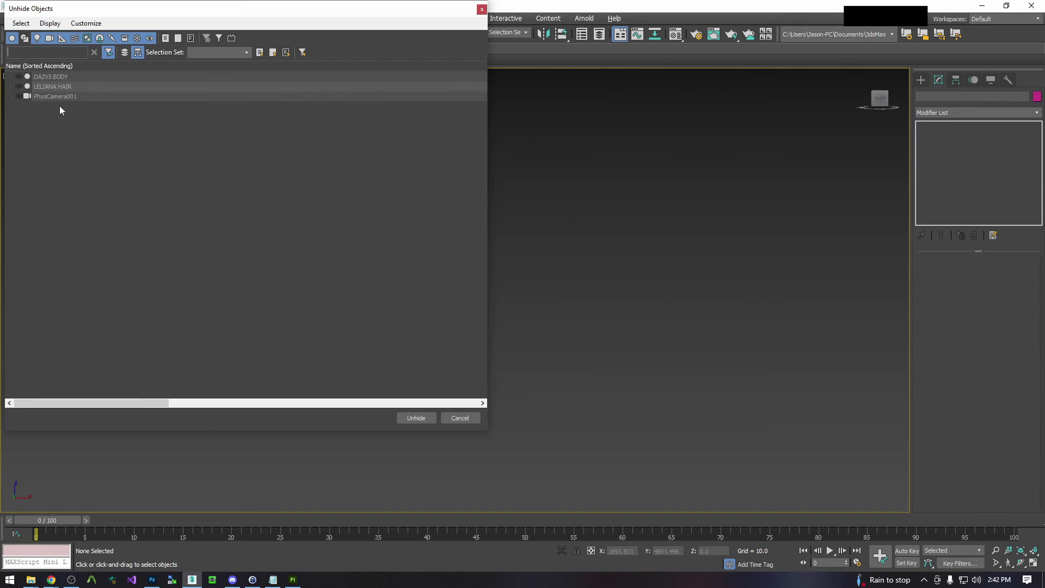
left_click(19, 76)
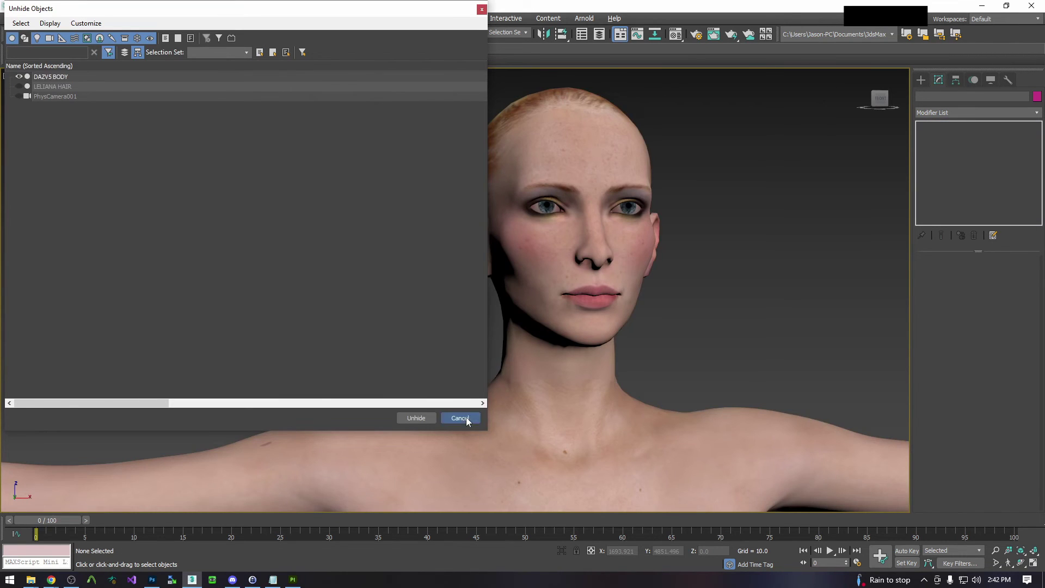
left_click(460, 417)
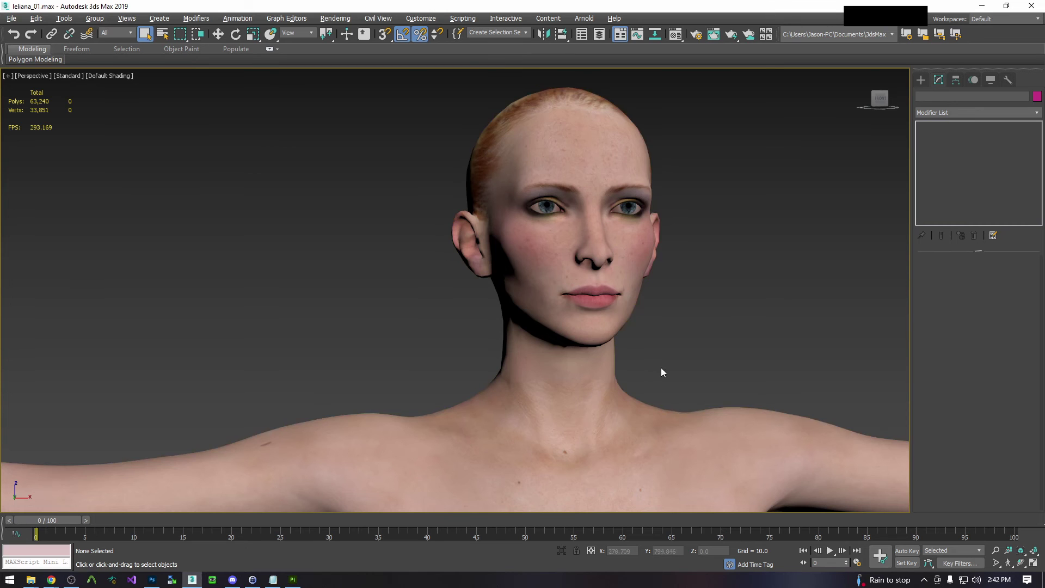
middle_click_drag(660, 368, 627, 360, "alt")
In the Material Editor, replace the face sub-material's diffuse bitmap with character_face_d.psd
key("m")
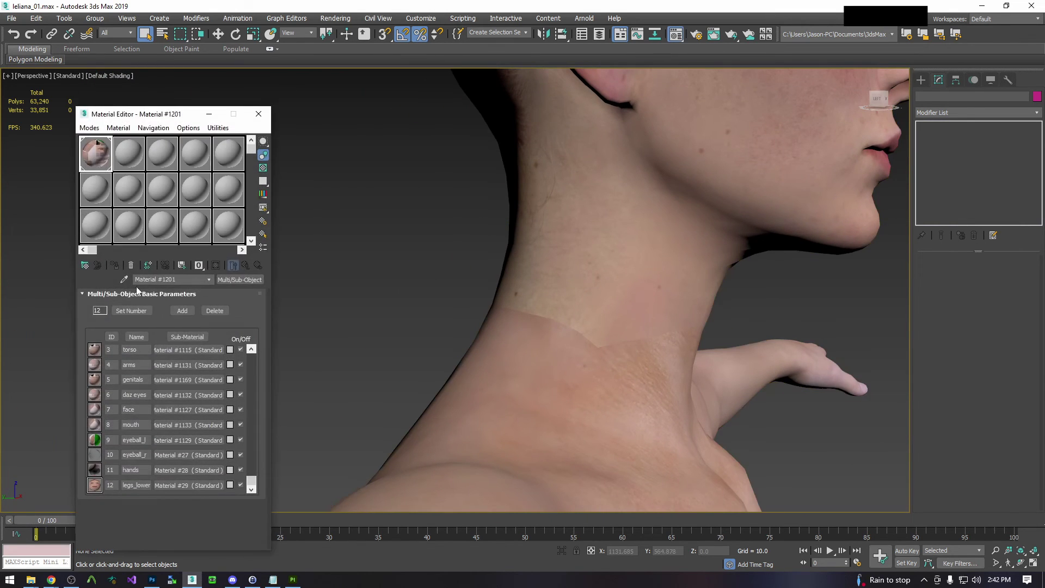
left_click(124, 279)
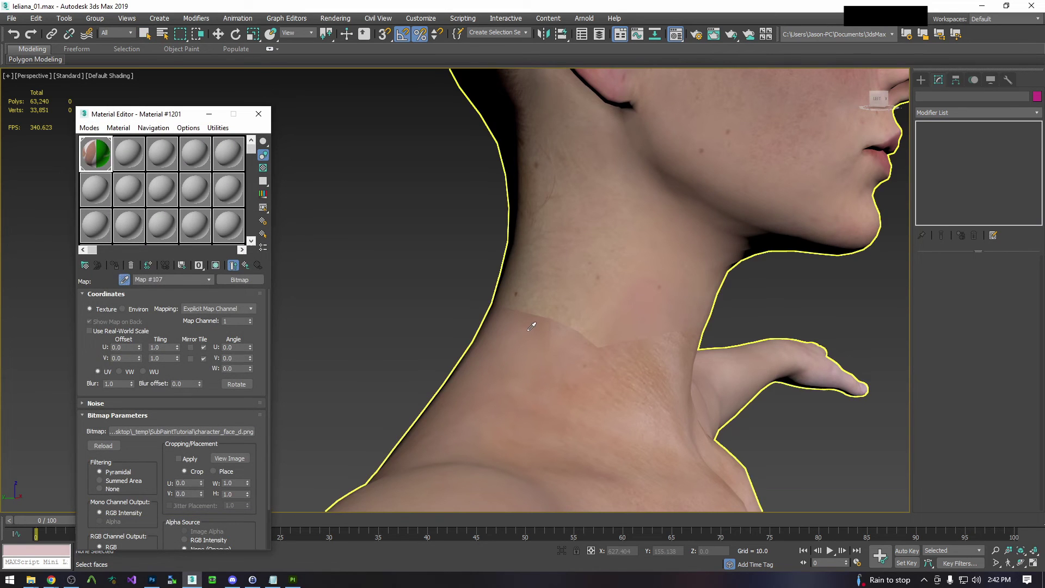
left_click(391, 447)
left_click(177, 438)
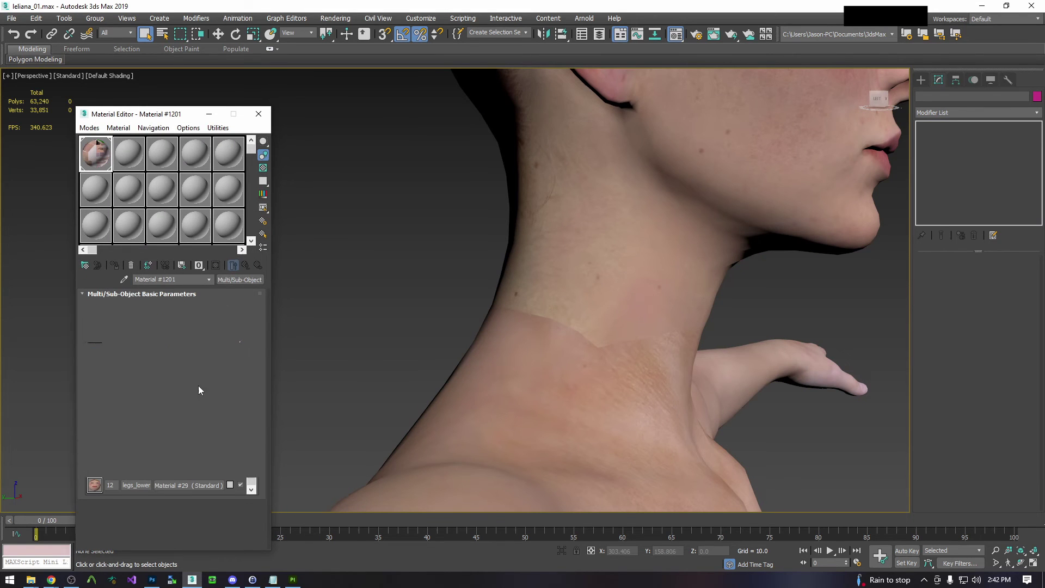
left_click(160, 374)
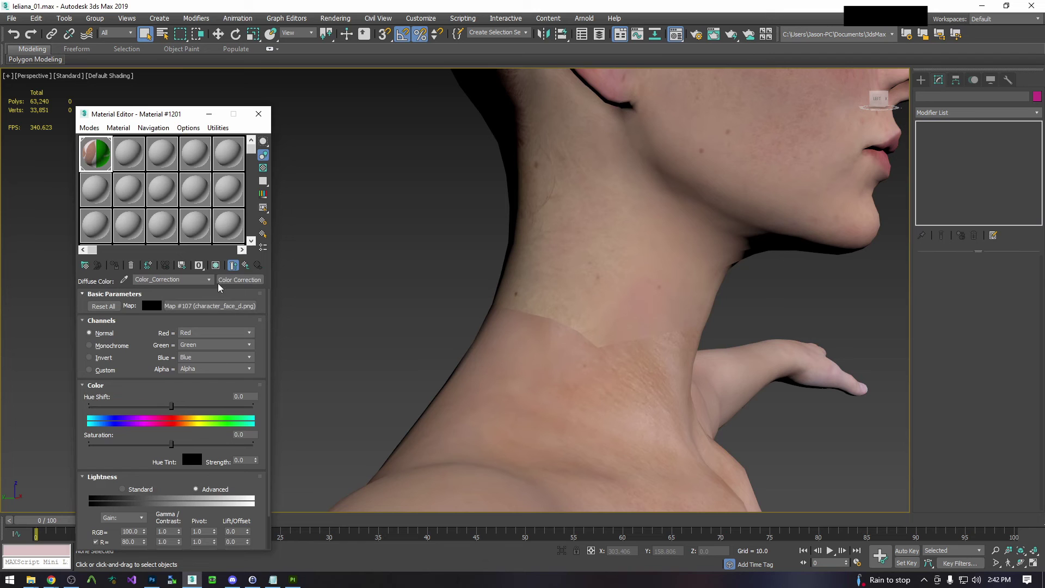
left_click(231, 305)
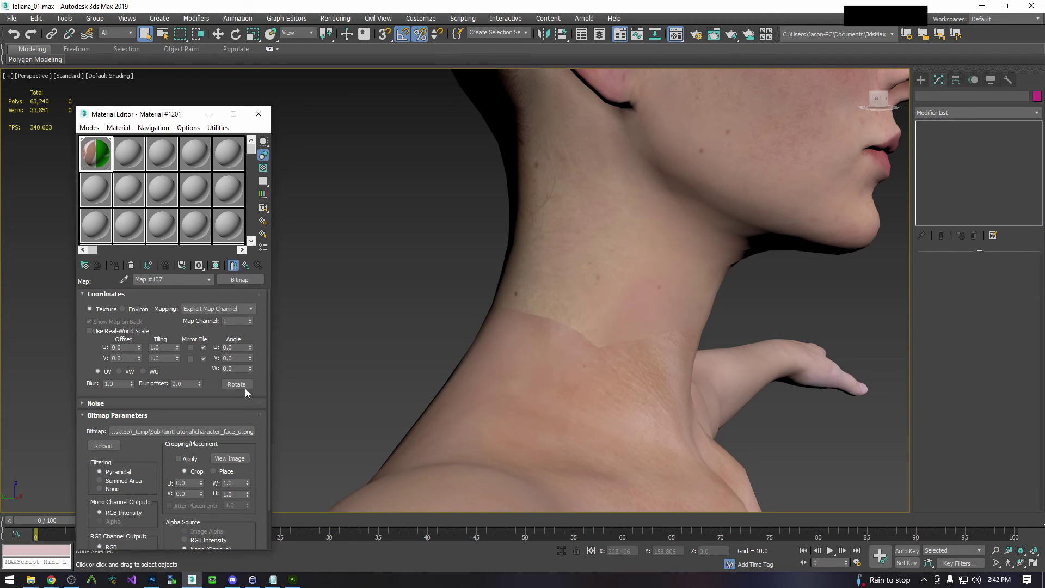
left_click(235, 430)
left_click(298, 140)
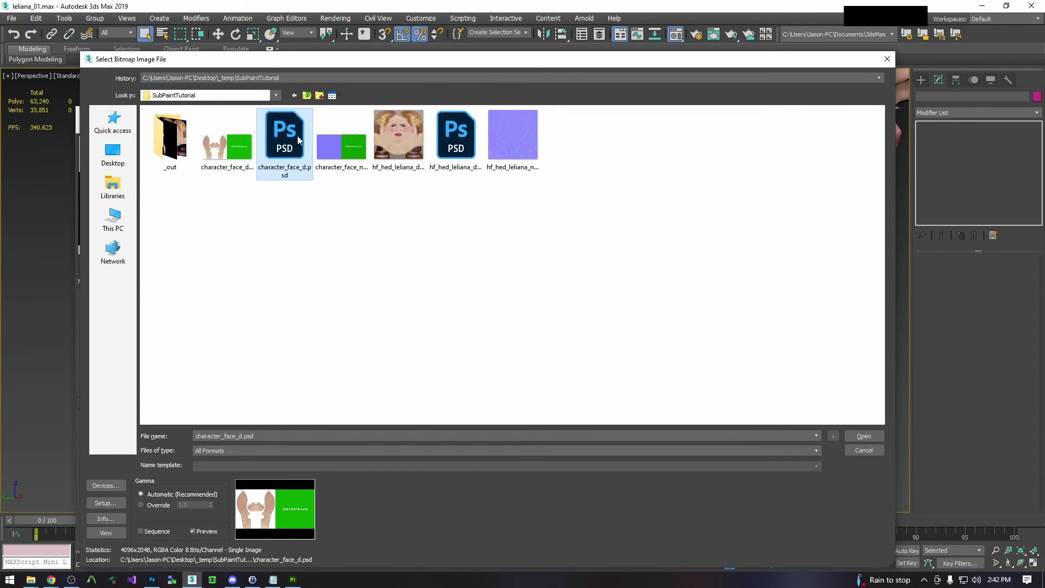
double_click(295, 145)
left_click(455, 401)
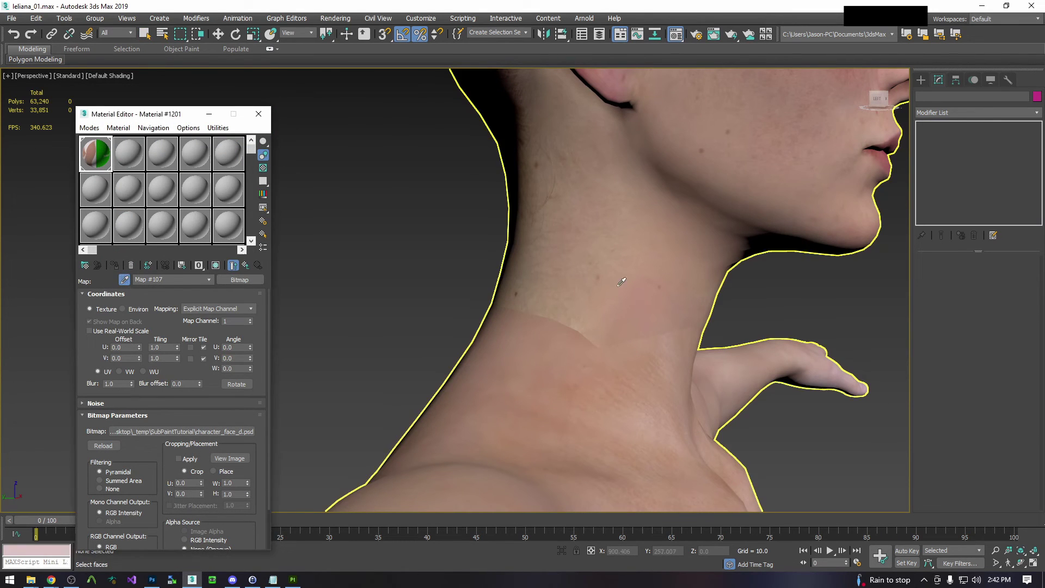
Load hf_hed_leliana_d.psd into the legs_lower sub-material's diffuse bitmap and view the textured face
left_click(246, 265)
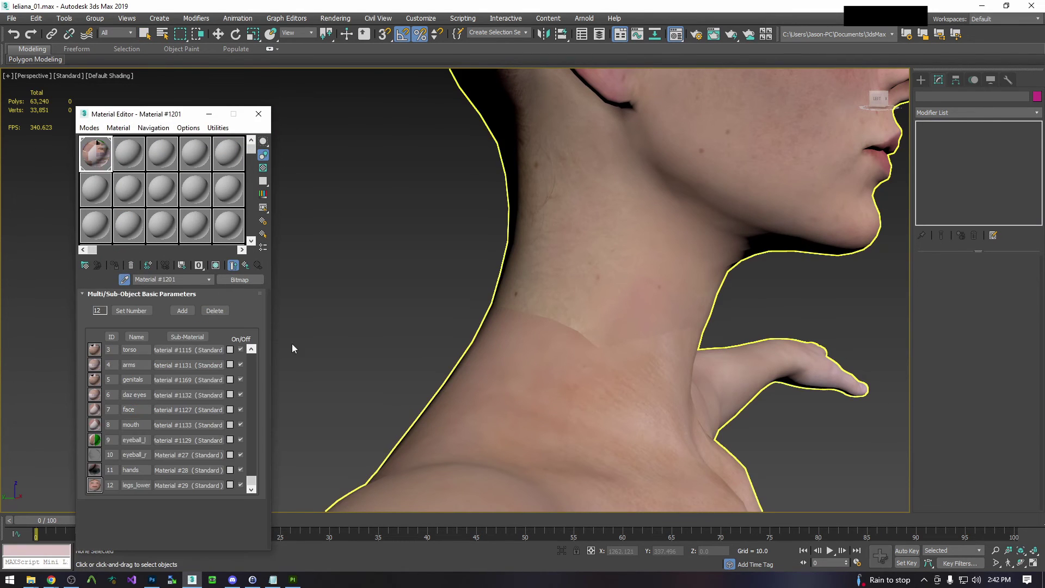
left_click(188, 481)
left_click(158, 363)
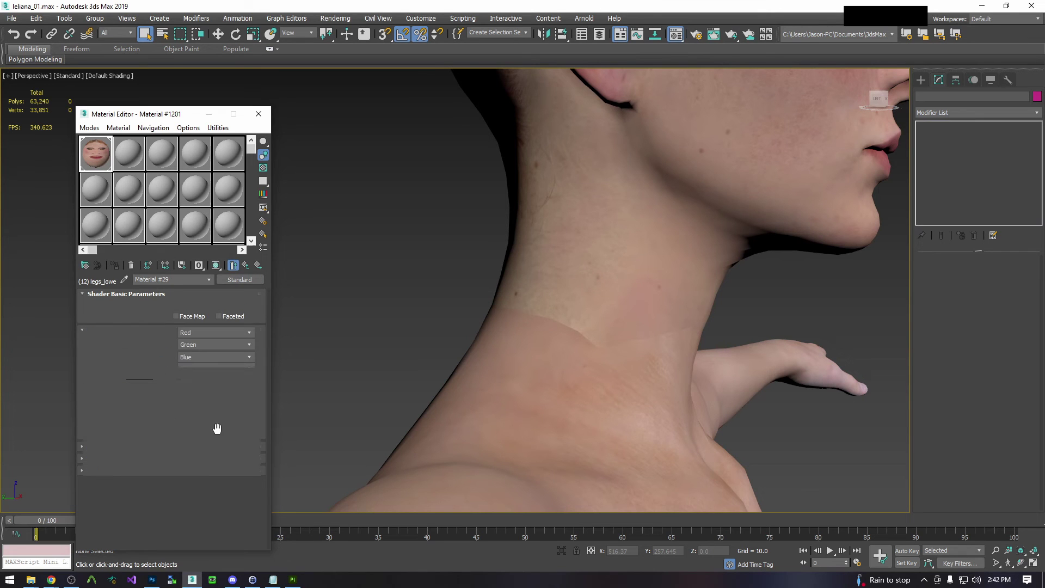
left_click(225, 430)
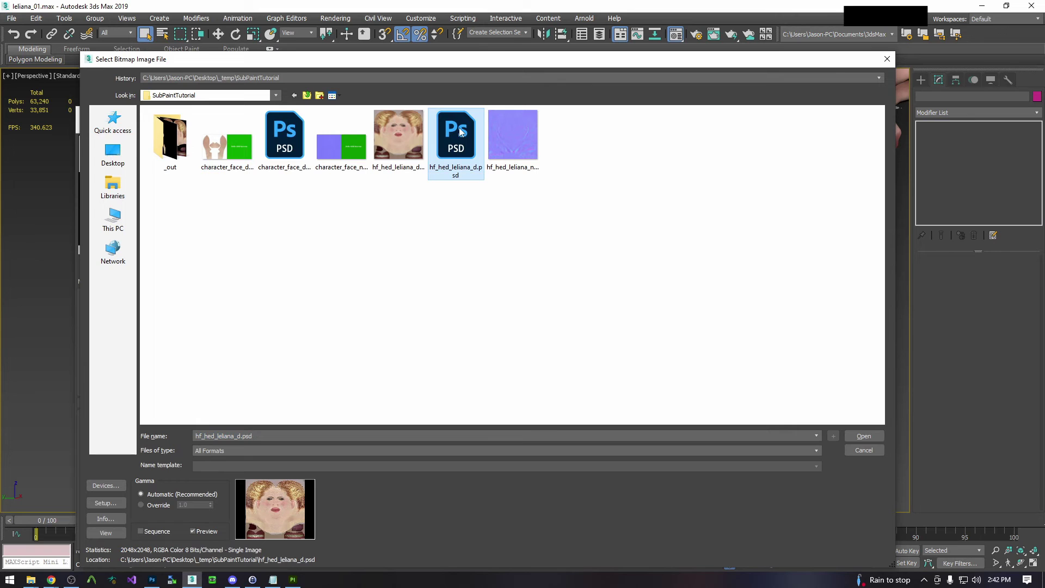
double_click(456, 136)
left_click(449, 401)
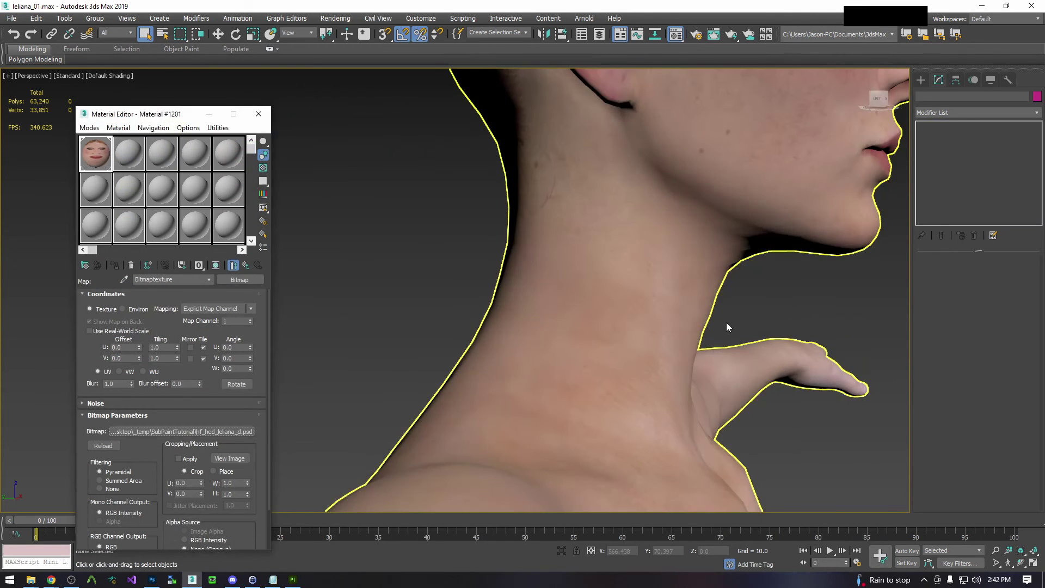
left_click(708, 331)
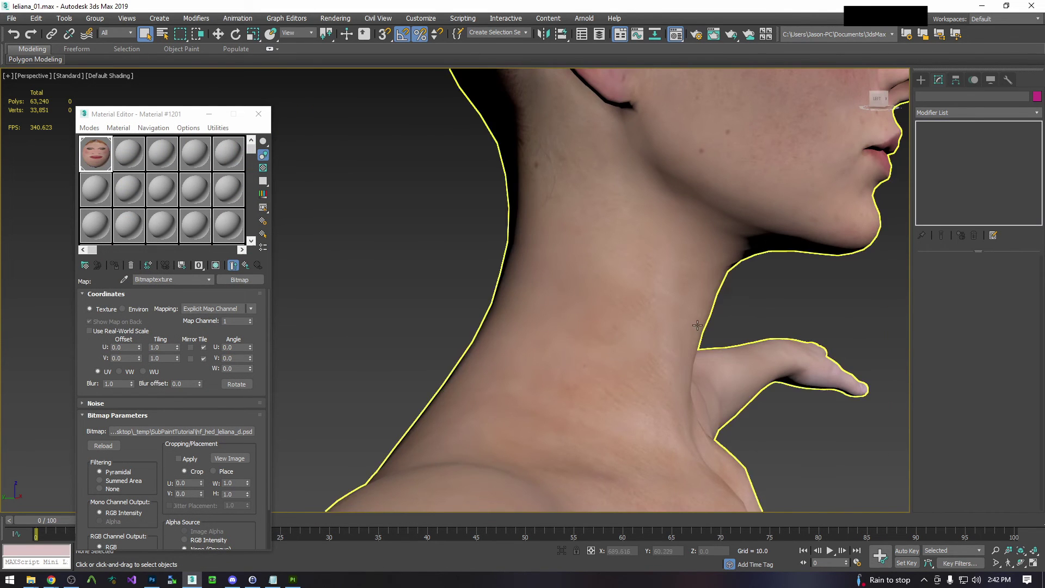
middle_click_drag(710, 335, 632, 312, "alt")
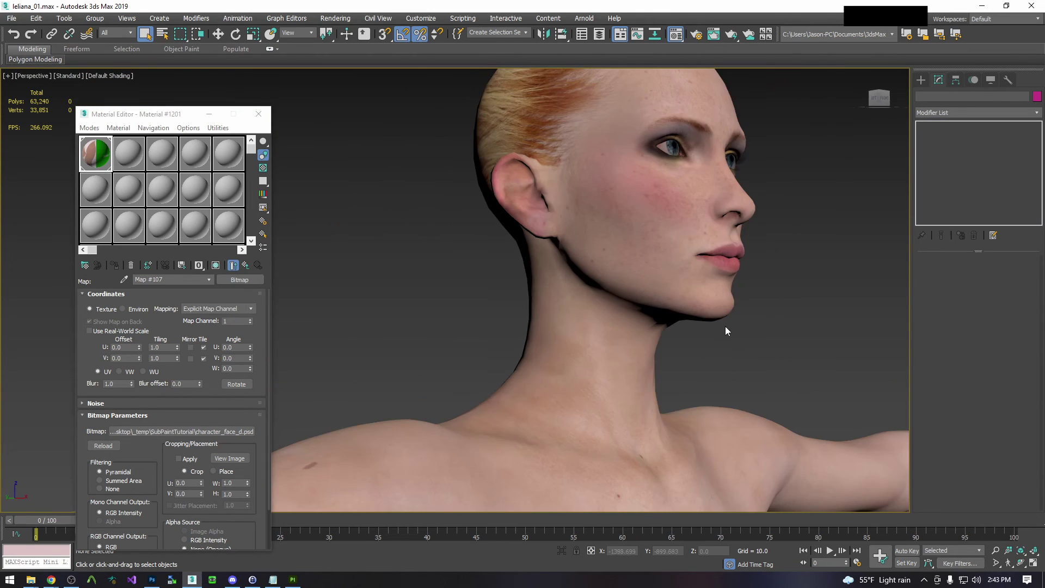
mouse_move(725, 325)
middle_mouse_down("alt")
mouse_move(739, 326)
mouse_move(729, 336)
mouse_move(737, 326)
middle_mouse_up("alt")
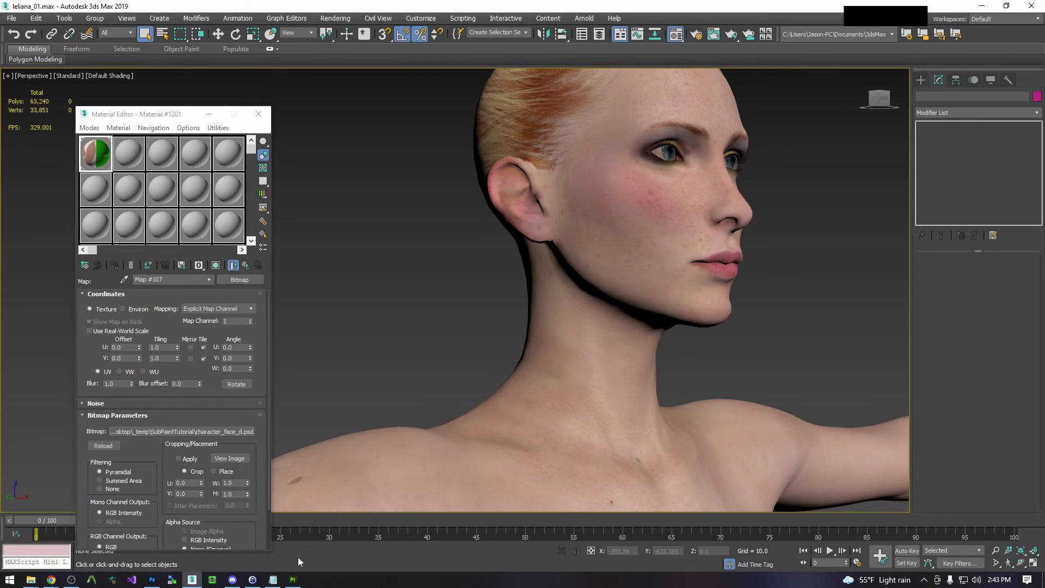
Drop character_face_n onto Fill layer 1's Diffuse and hf_hed_leliana_n onto Fill layer 2's Diffuse
left_click(294, 580)
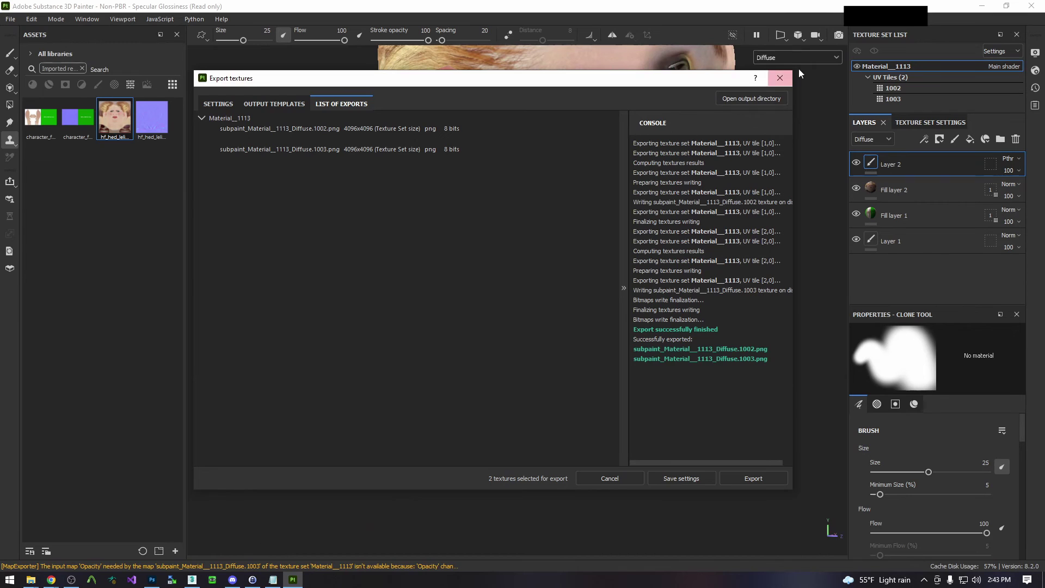
left_click(778, 80)
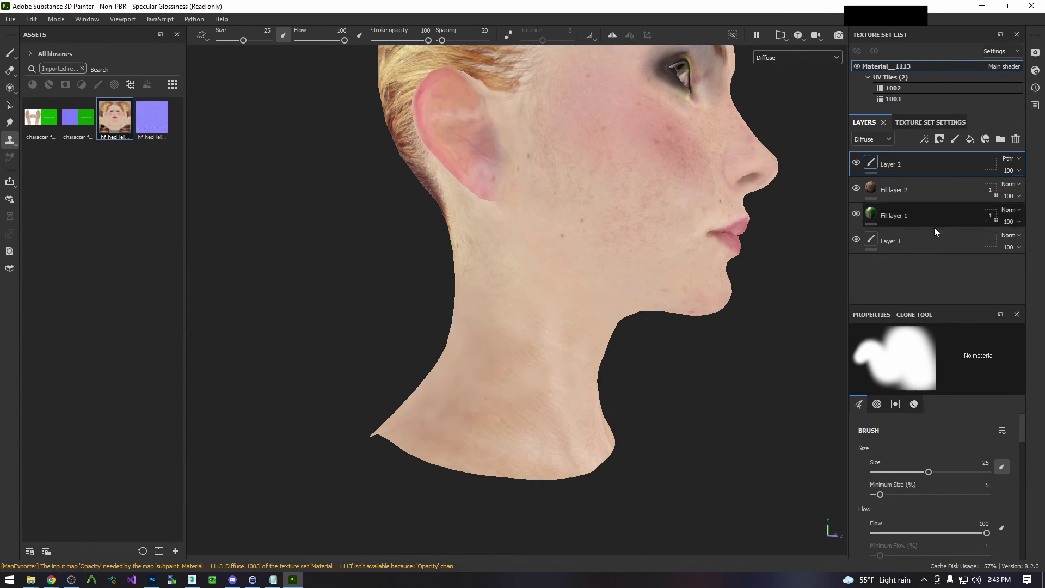
left_click(899, 218)
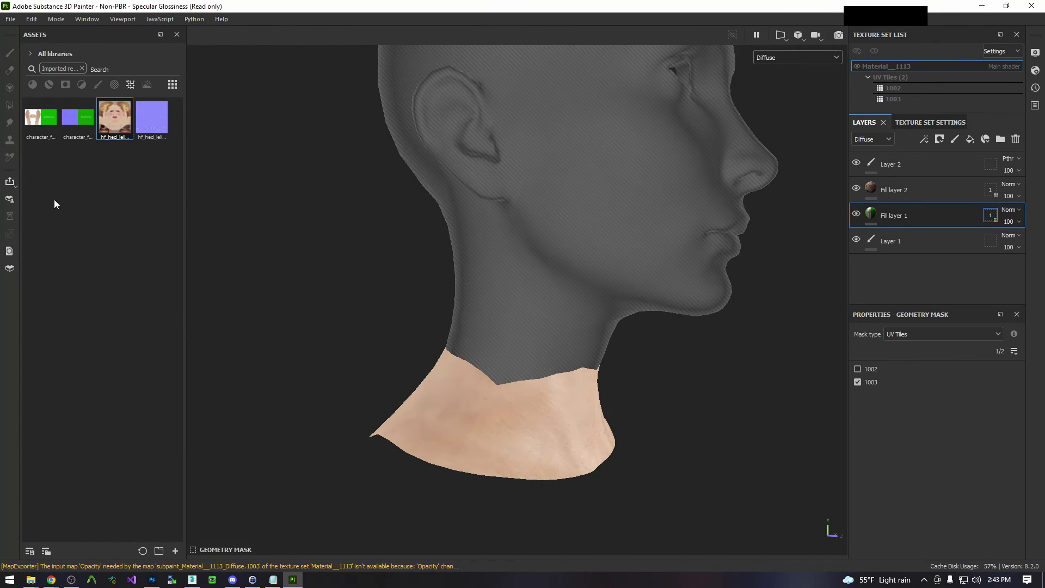
left_click(871, 215)
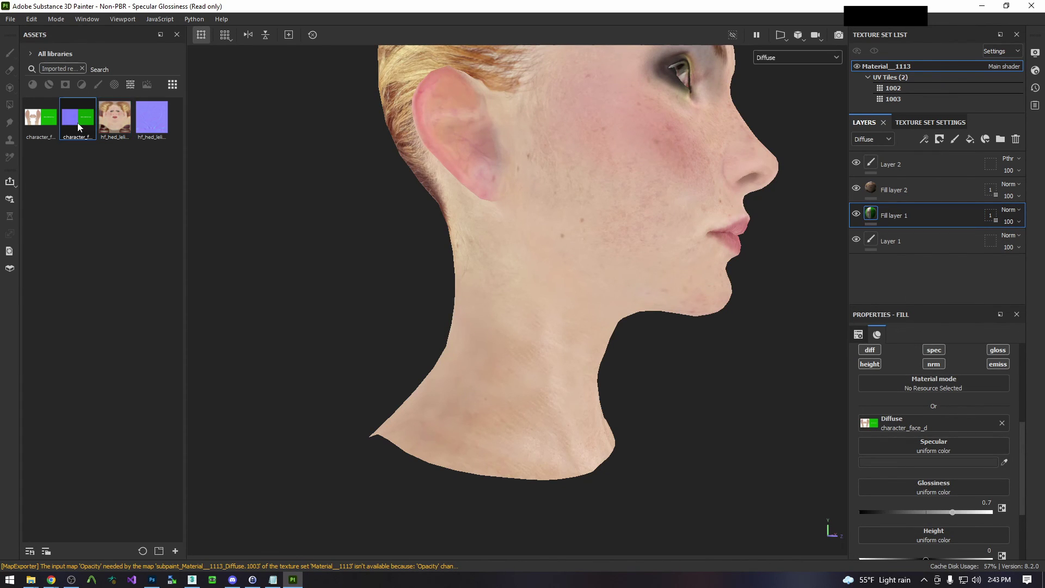
left_click_drag(74, 120, 896, 423)
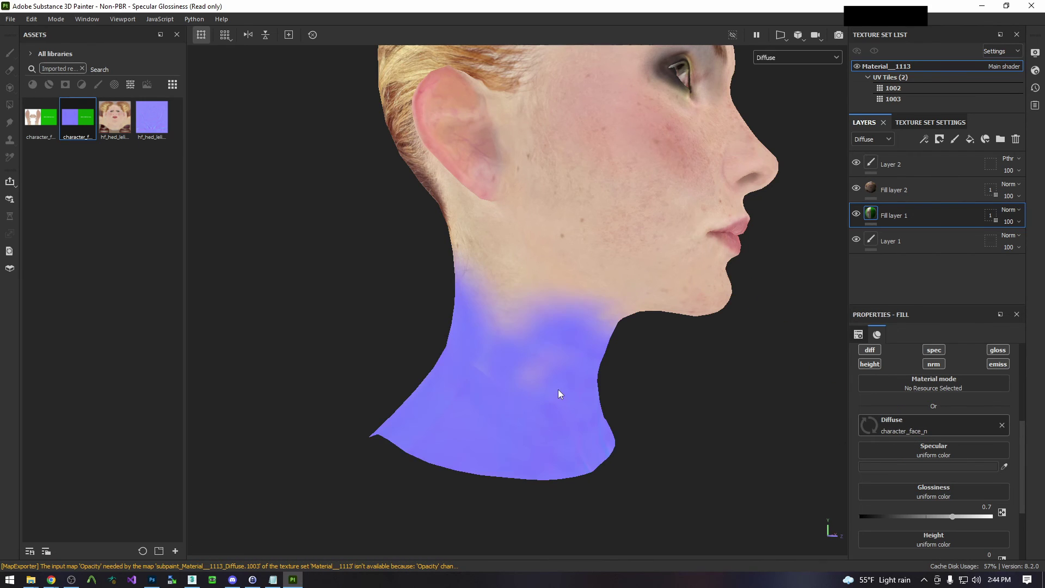
left_click(873, 191)
left_click_drag(152, 117, 871, 424)
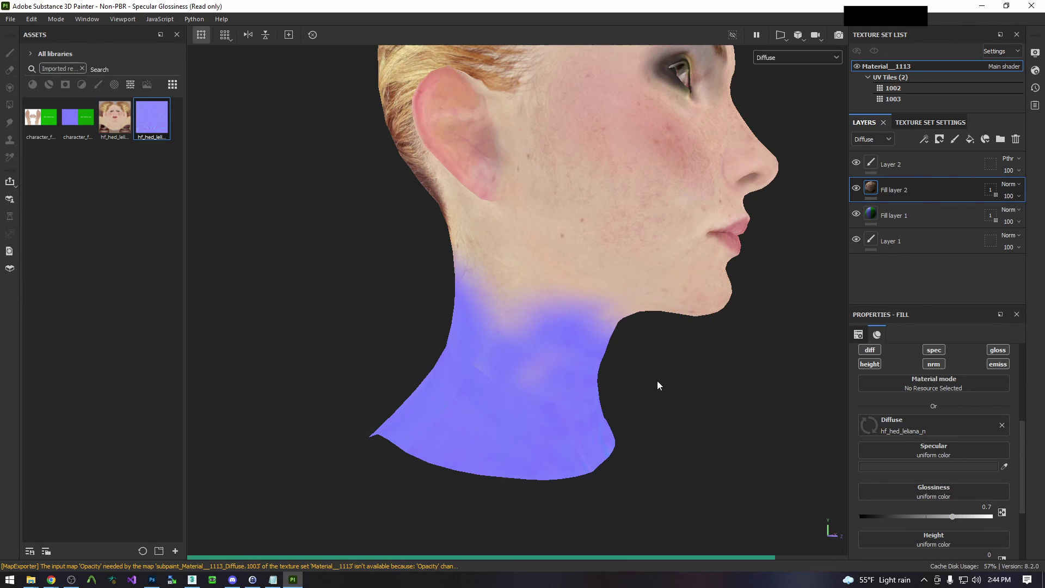
Orbit, zoom and pan around the head, jaw and neck seam to inspect the blue normal-map coverage
mouse_move(658, 380)
left_mouse_down("alt")
mouse_move(589, 368)
mouse_move(289, 362)
left_mouse_up("alt")
scroll(504, 310, "up", 5)
middle_click_drag(555, 305, 564, 325, "alt")
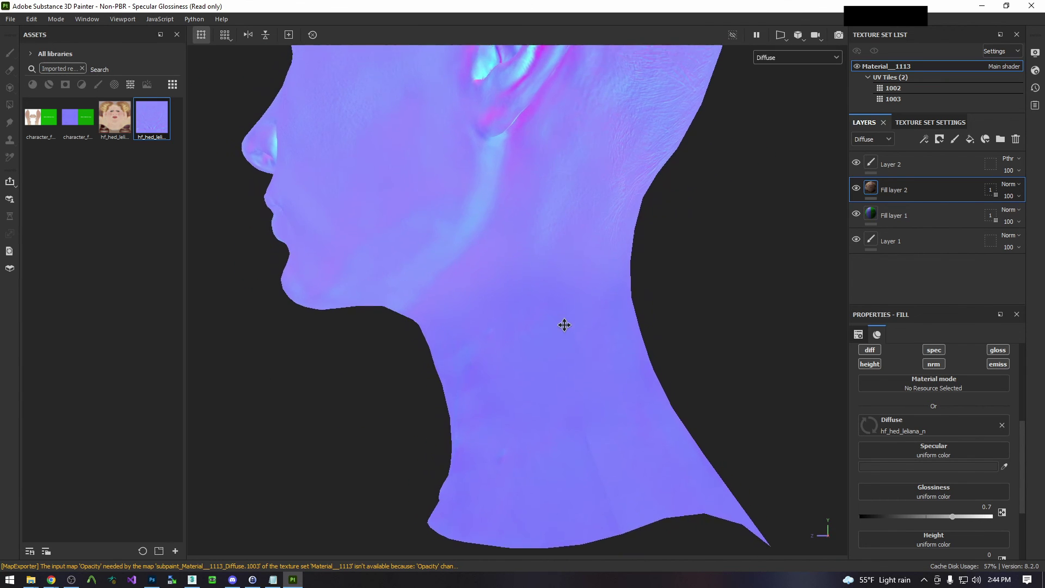
left_click_drag(564, 325, 790, 361, "alt")
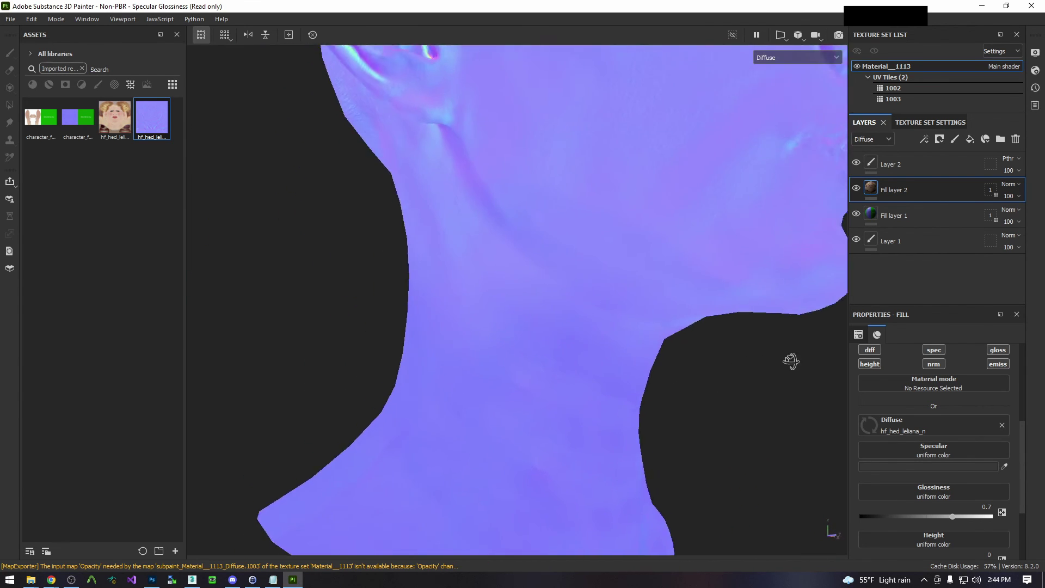
scroll(762, 360, "down", 5)
left_click_drag(648, 246, 616, 280, "alt")
left_click_drag(721, 304, 622, 419, "alt")
scroll(615, 370, "down", 5)
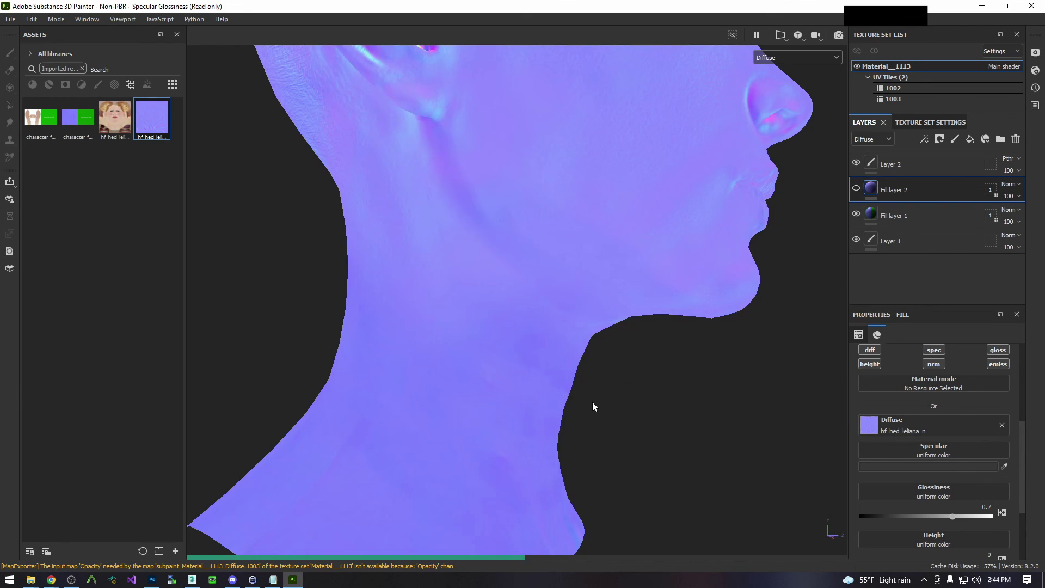
middle_click_drag(594, 407, 609, 392, "alt")
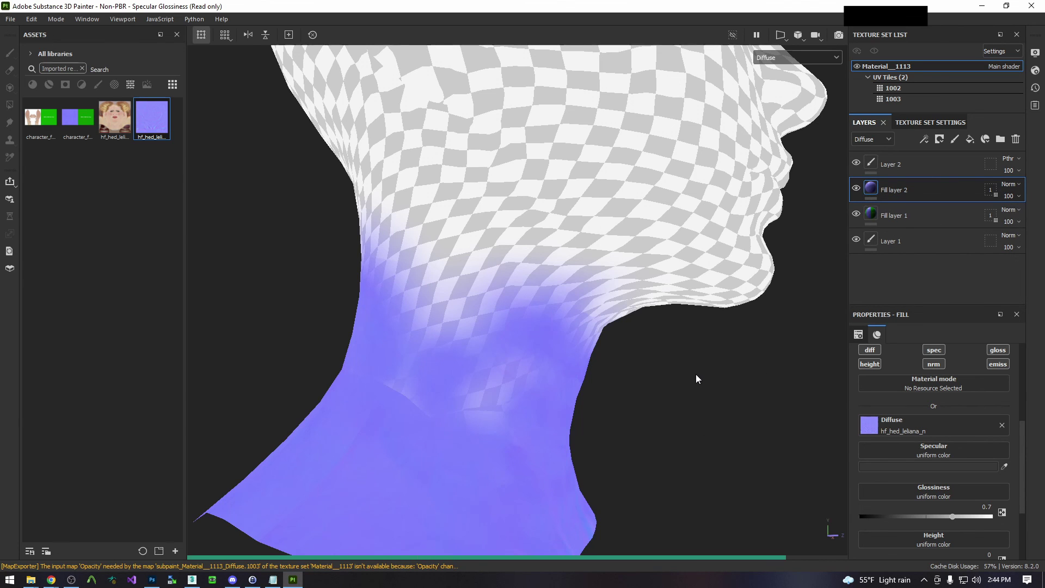
left_click_drag(696, 373, 659, 360, "alt")
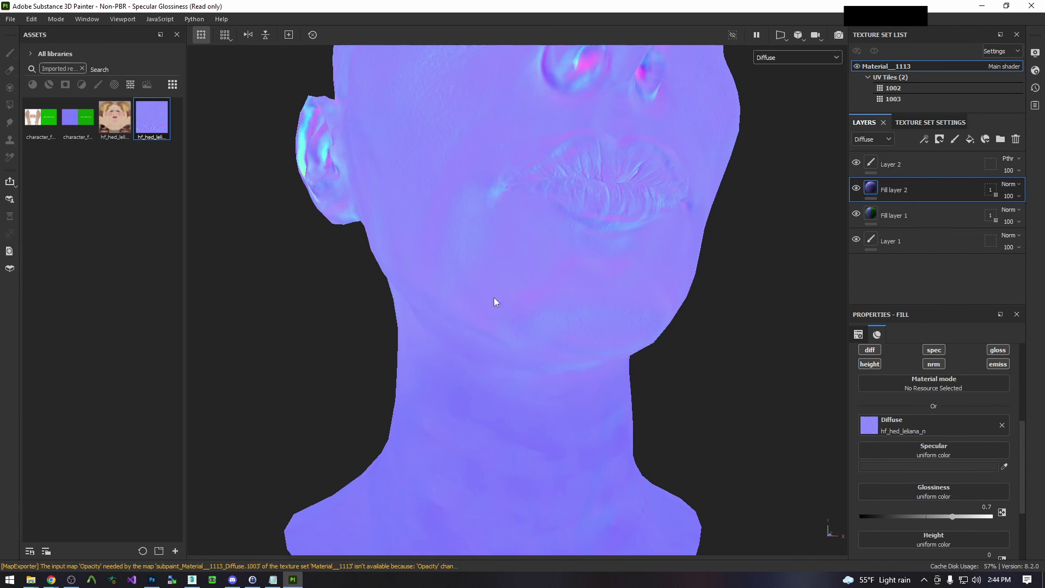